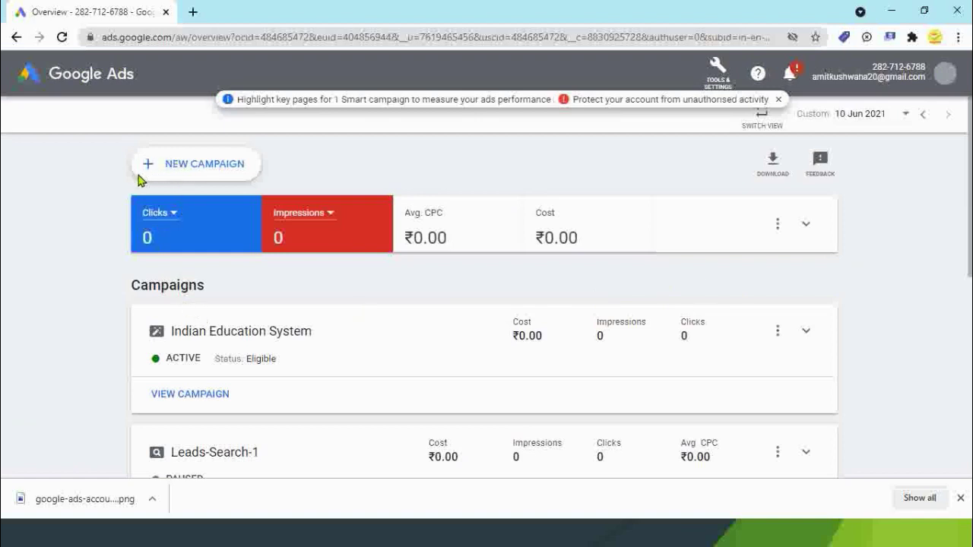
Switch the account from the simplified view to the detailed view and dismiss the notification bar.
scroll(148, 177, down, 5)
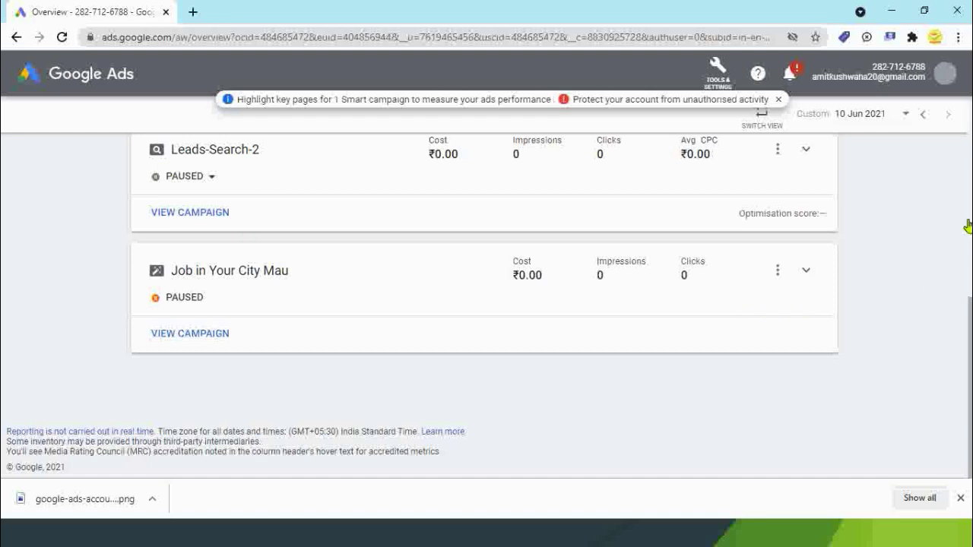
scroll(969, 300, up, 5)
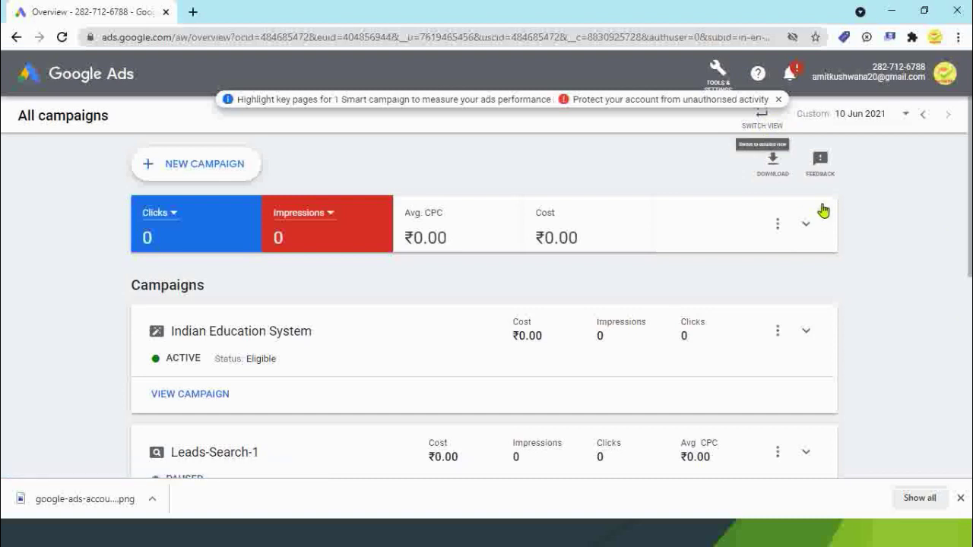
click(781, 128)
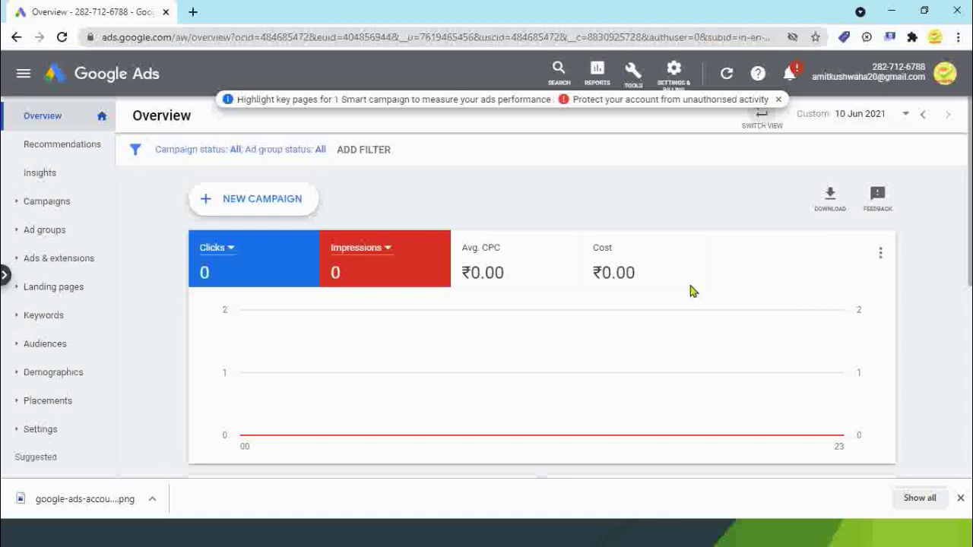
scroll(693, 290, down, 5)
scroll(912, 374, up, 5)
click(778, 101)
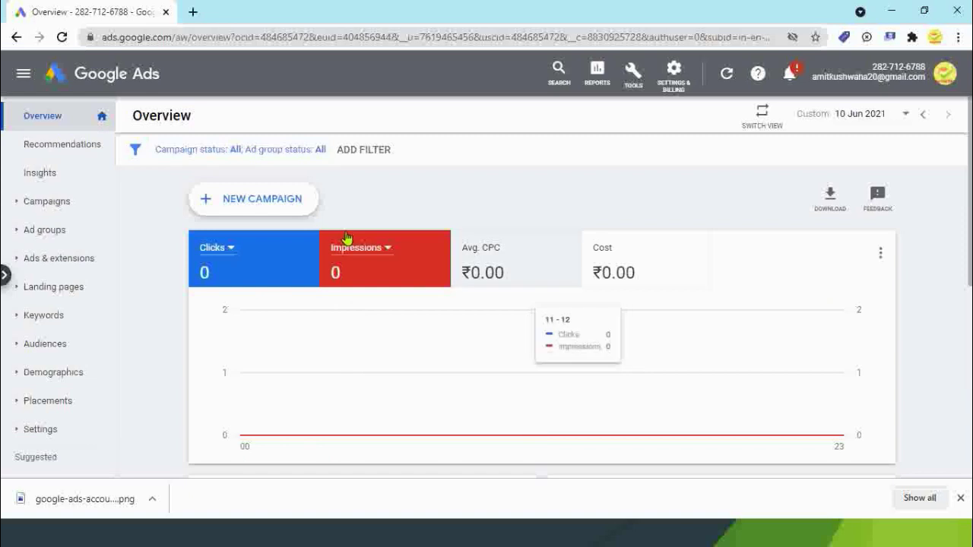
Examine the account's Overview page and the list of all campaigns with their budgets and statuses.
scroll(494, 304, down, 1)
scroll(456, 304, down, 5)
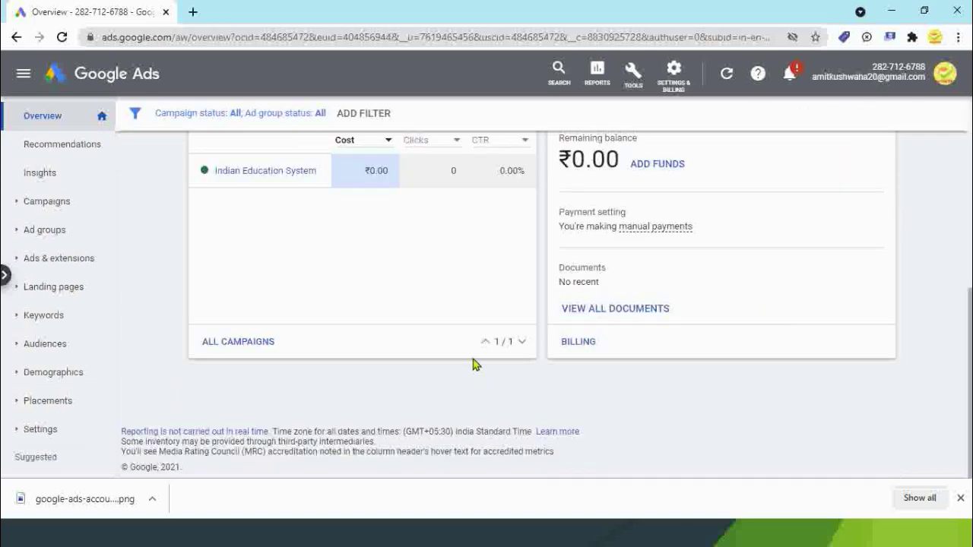
scroll(642, 330, up, 6)
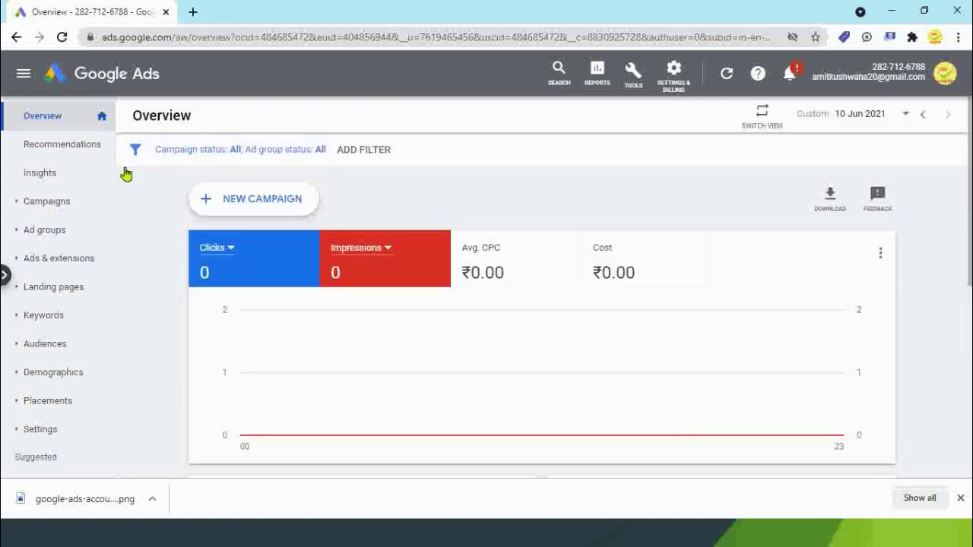
click(48, 208)
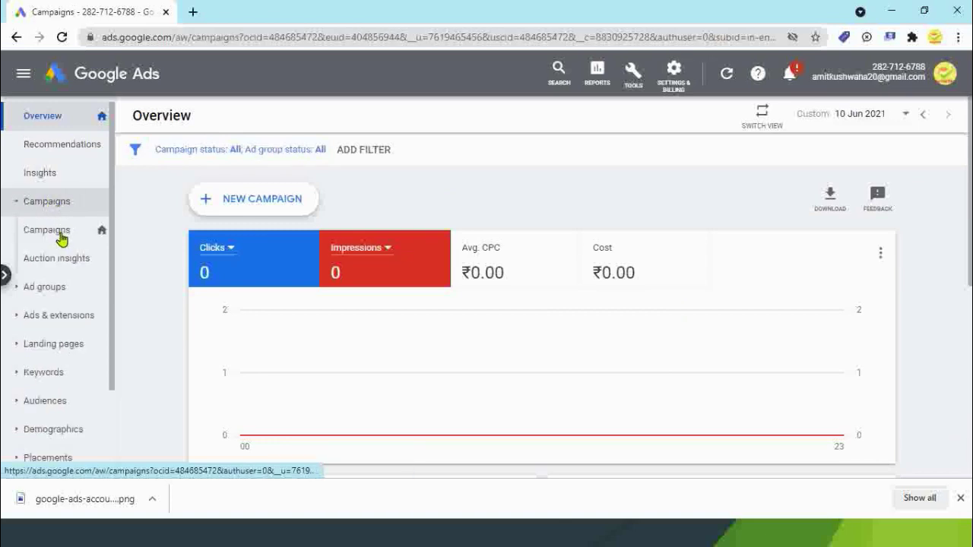
click(61, 233)
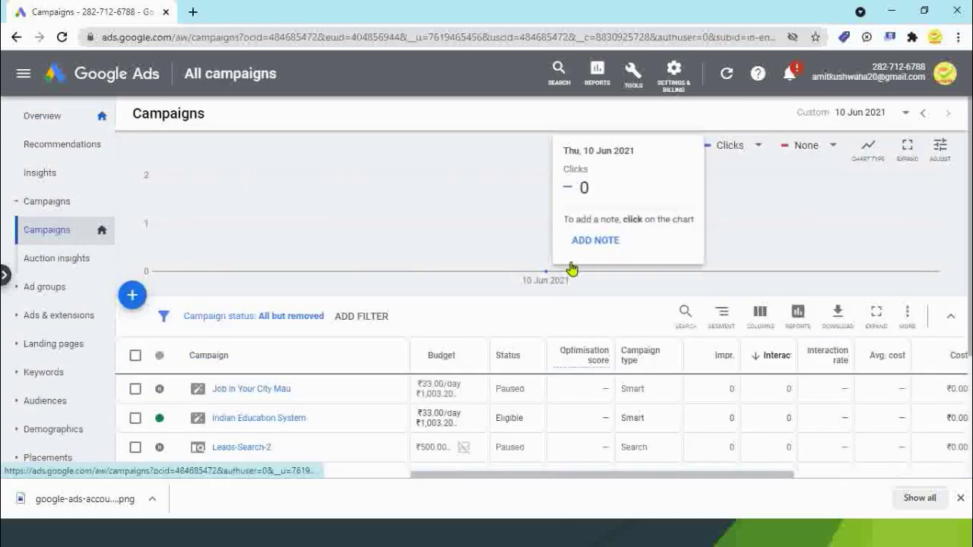
scroll(527, 293, down, 3)
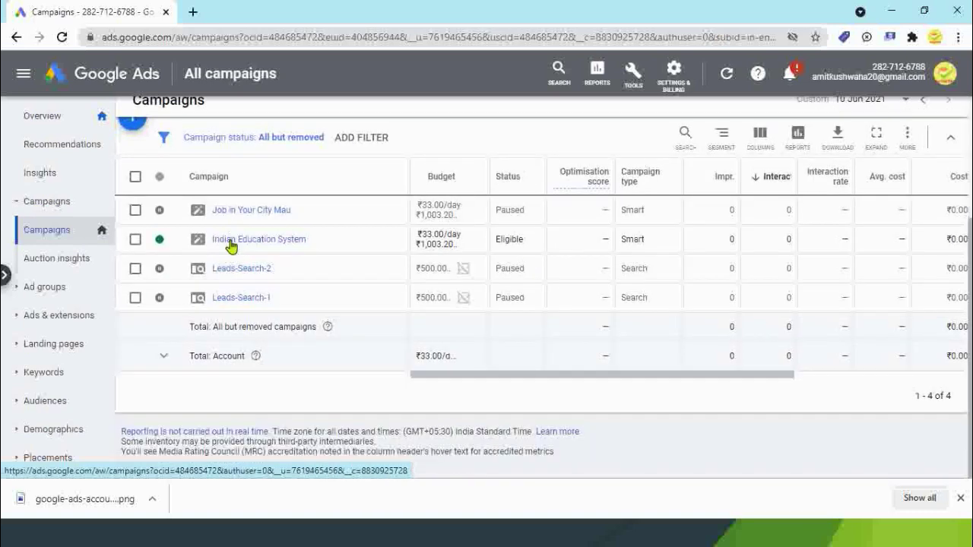
scroll(413, 304, up, 3)
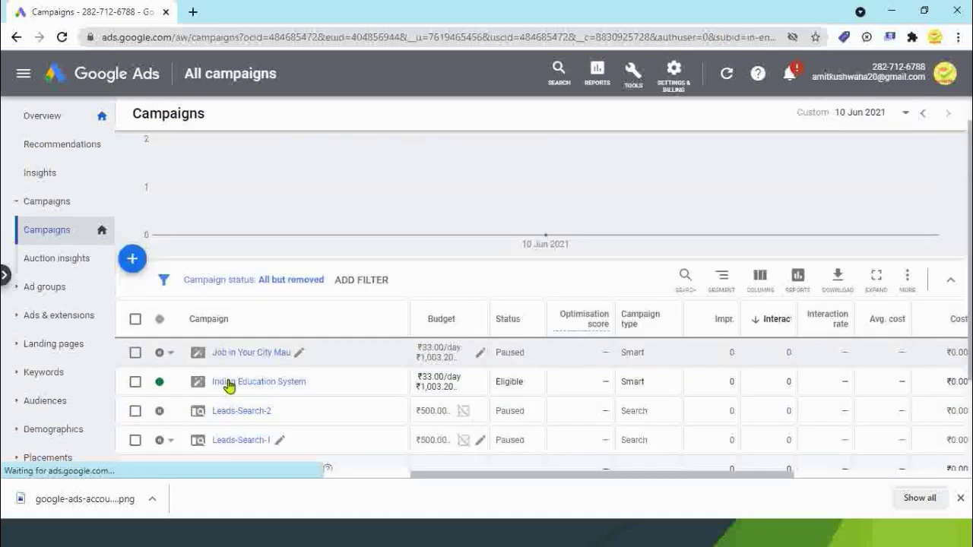
Look at the Audiences section and the Age report under Demographics for all campaigns.
click(50, 118)
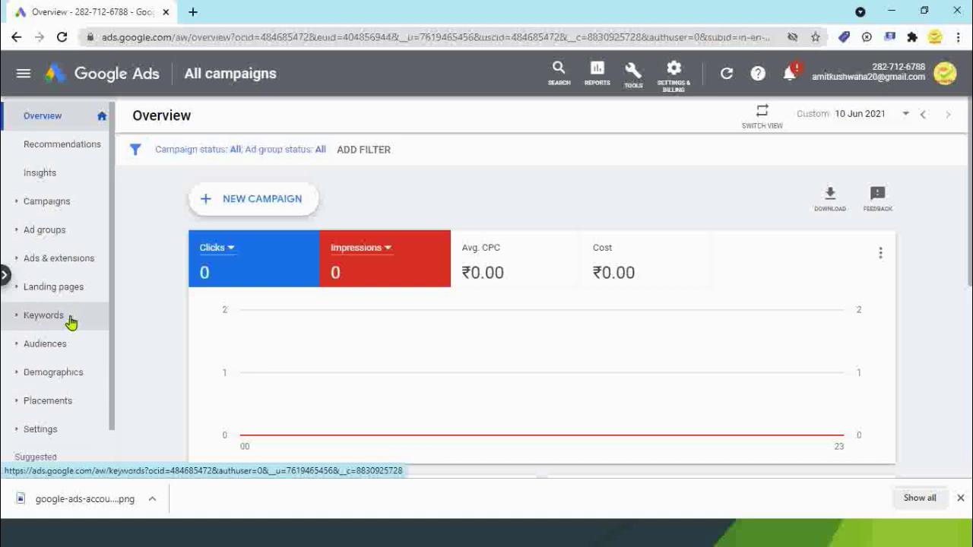
click(50, 346)
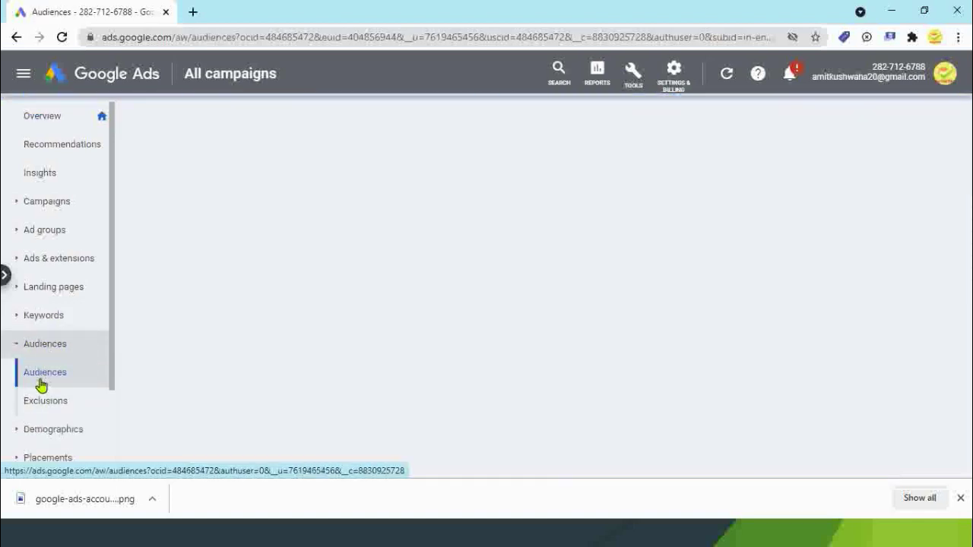
scroll(59, 402, down, 2)
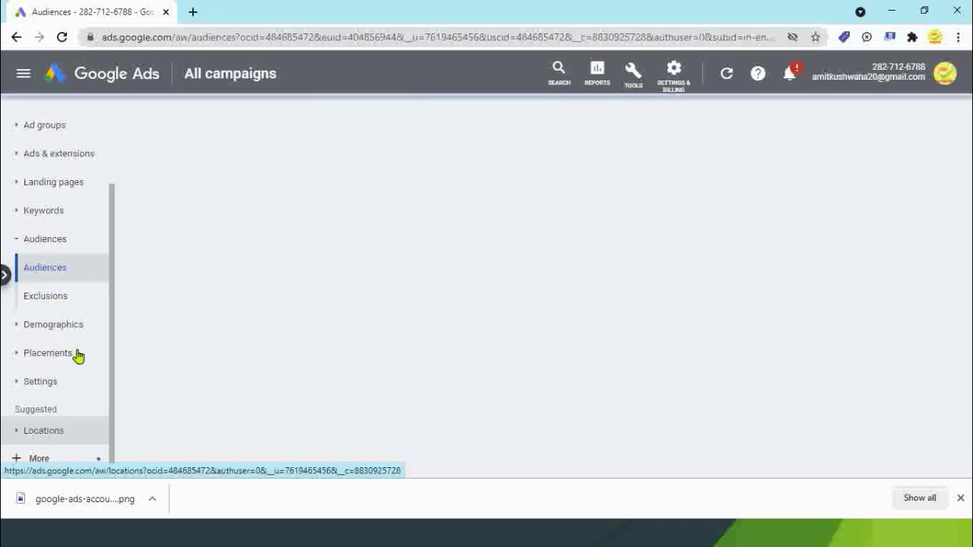
click(61, 335)
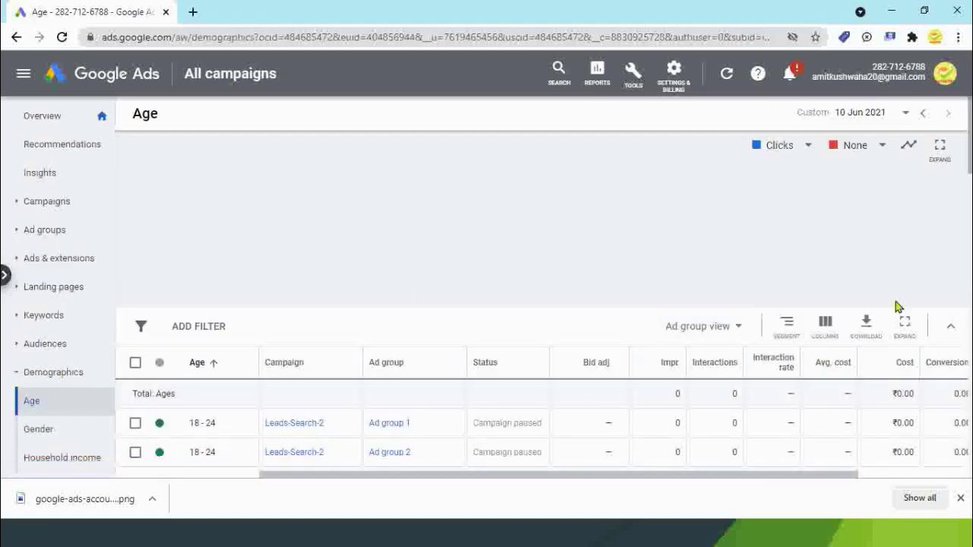
Return to the account Overview and start creating a new campaign.
click(44, 117)
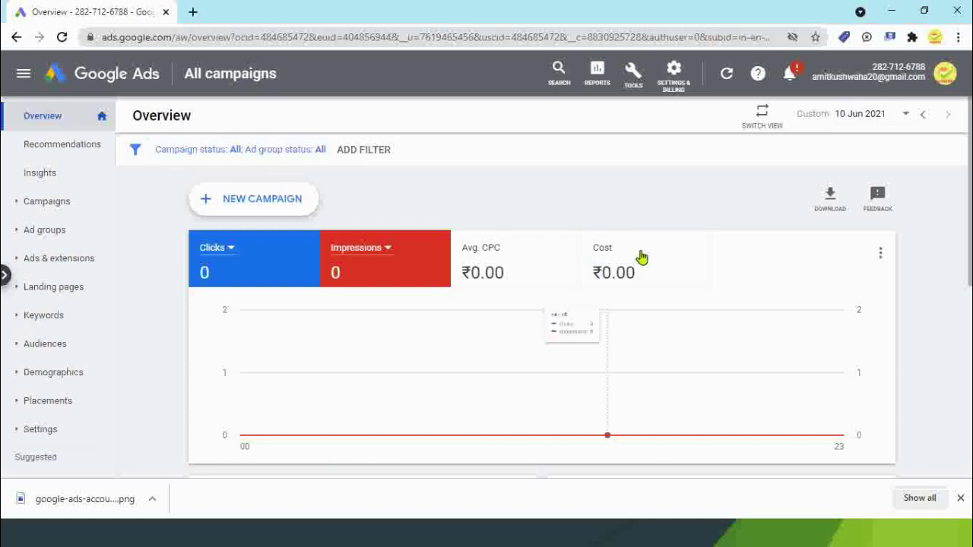
click(261, 206)
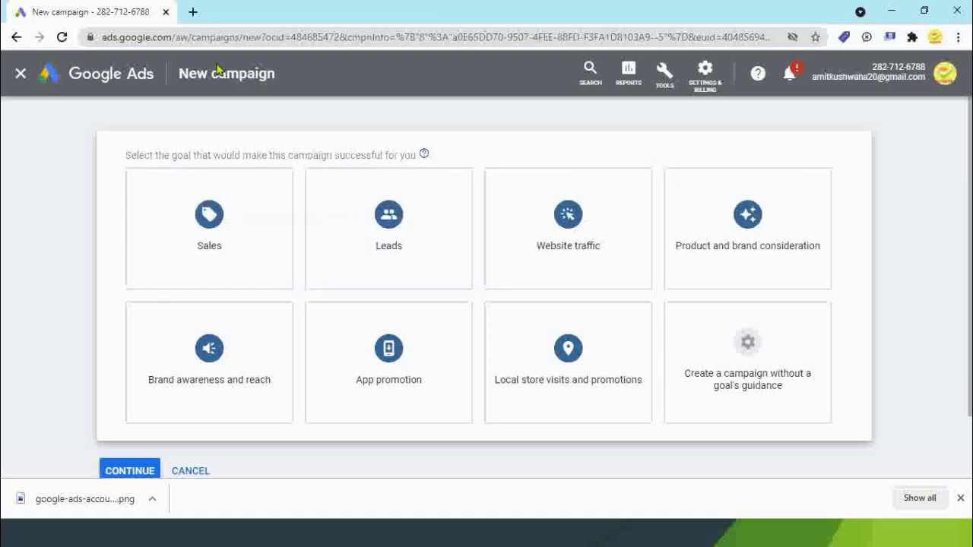
click(193, 11)
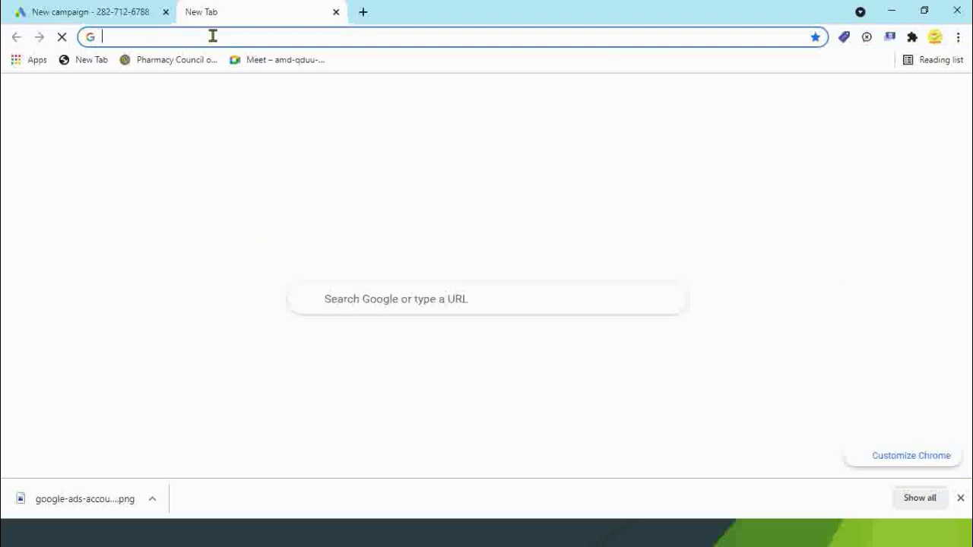
text(www.)
text(b)
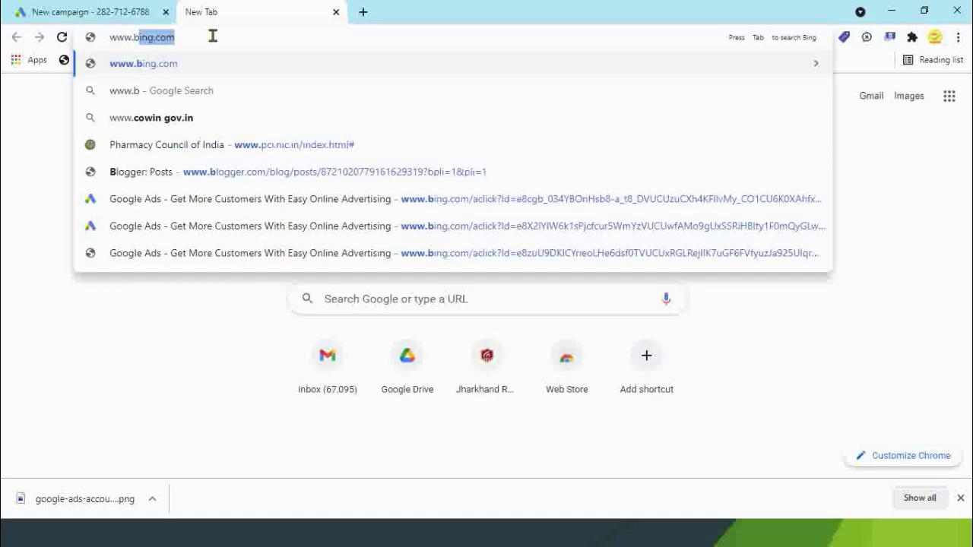
text(harattou)
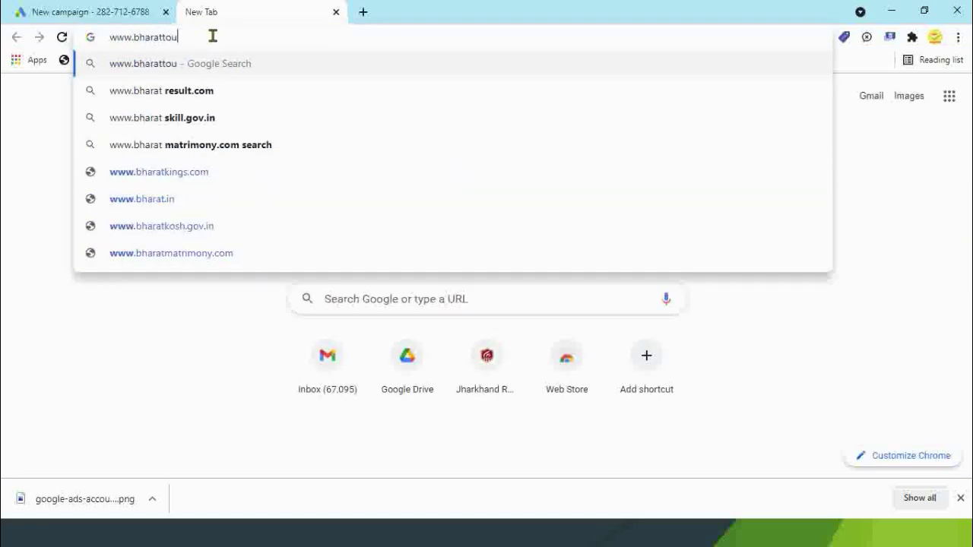
text(randtra)
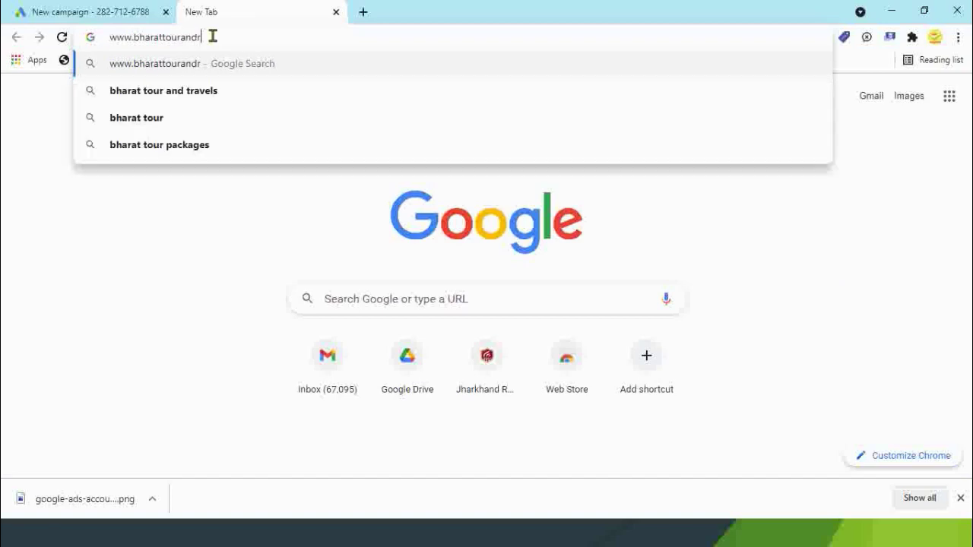
text(vel)
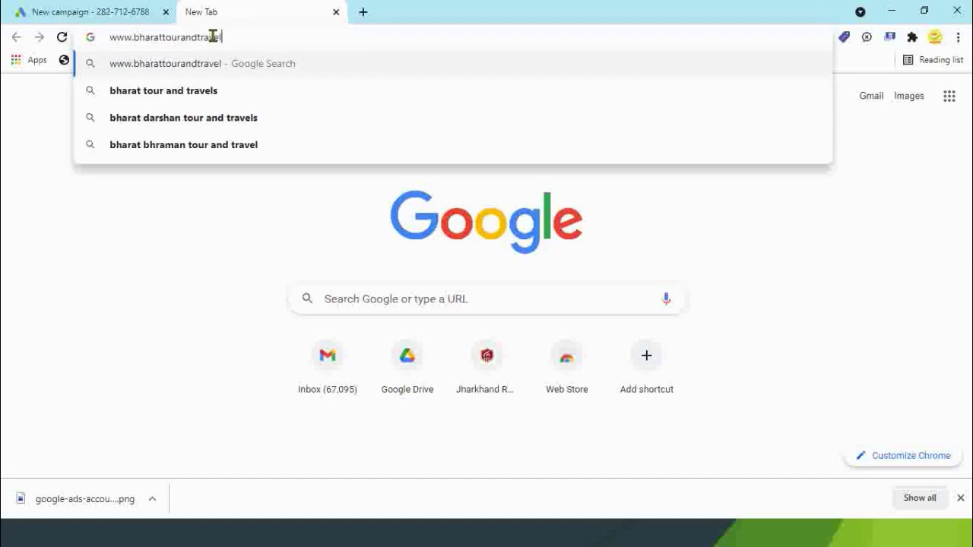
text(.com)
key(Return)
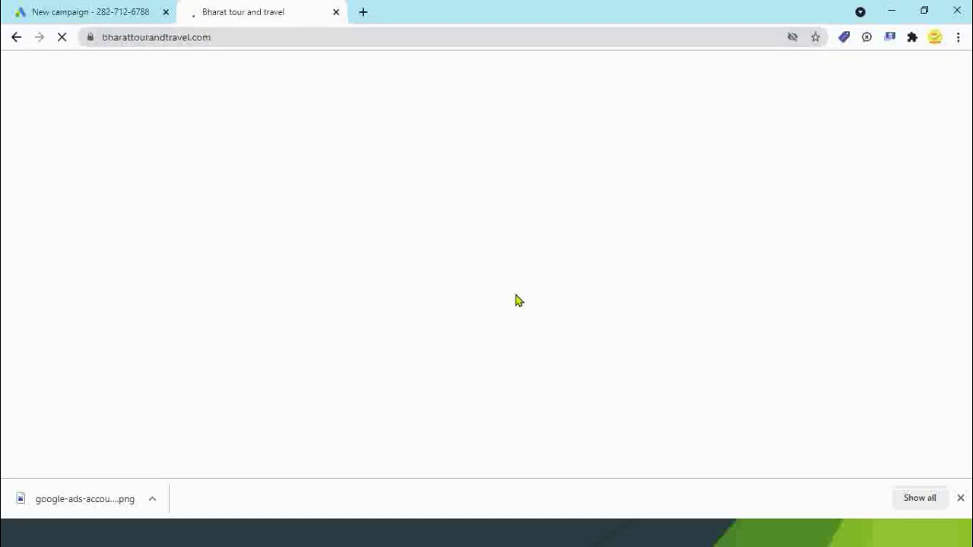
scroll(695, 272, down, 8)
scroll(695, 271, down, 5)
scroll(697, 275, up, 14)
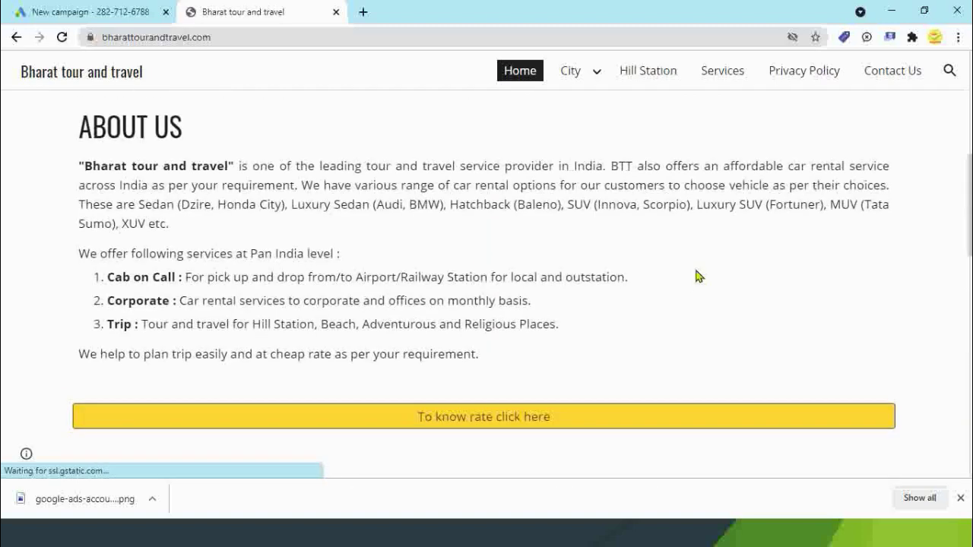
Return to the new campaign setup, choose Leads as the goal and Search as the campaign type.
click(124, 11)
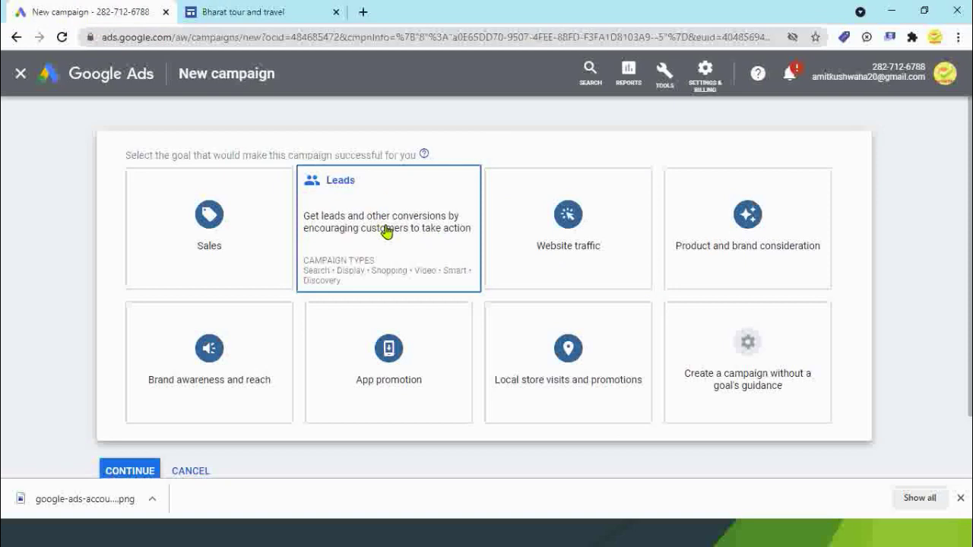
click(389, 241)
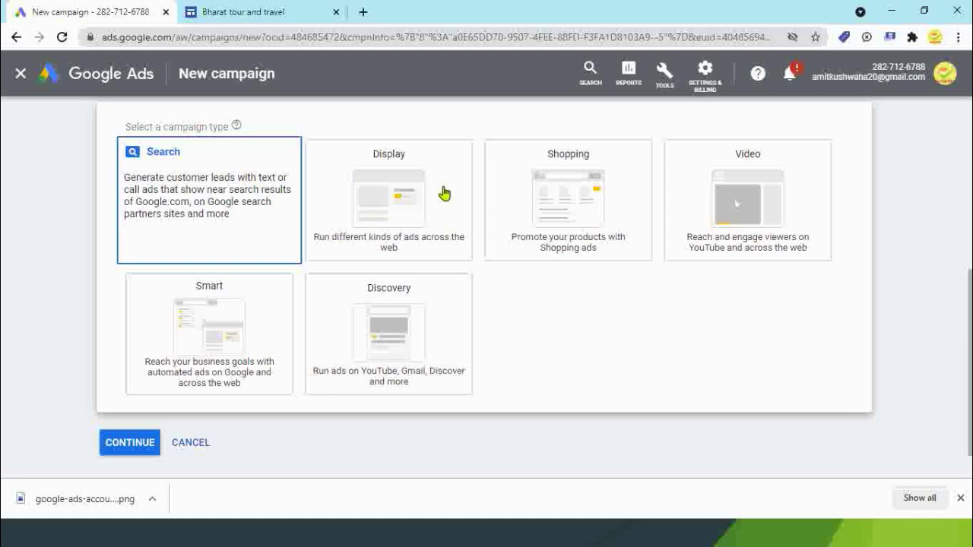
scroll(422, 196, down, 5)
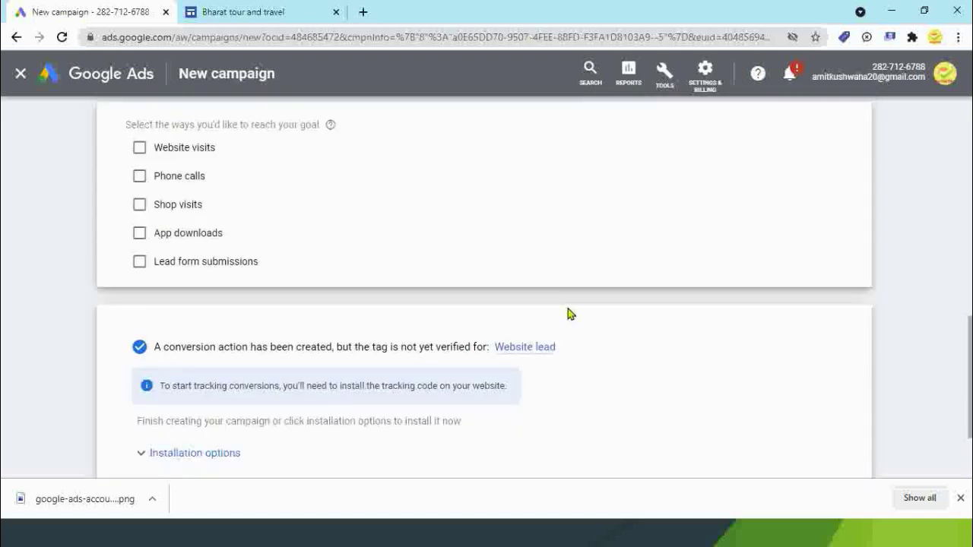
scroll(570, 313, up, 5)
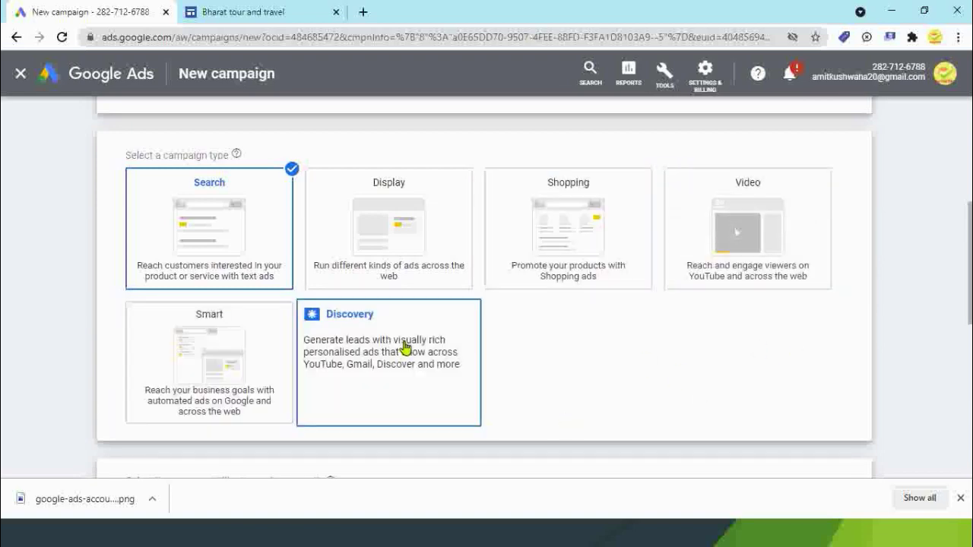
scroll(600, 353, down, 2)
scroll(600, 353, down, 1)
scroll(600, 352, up, 7)
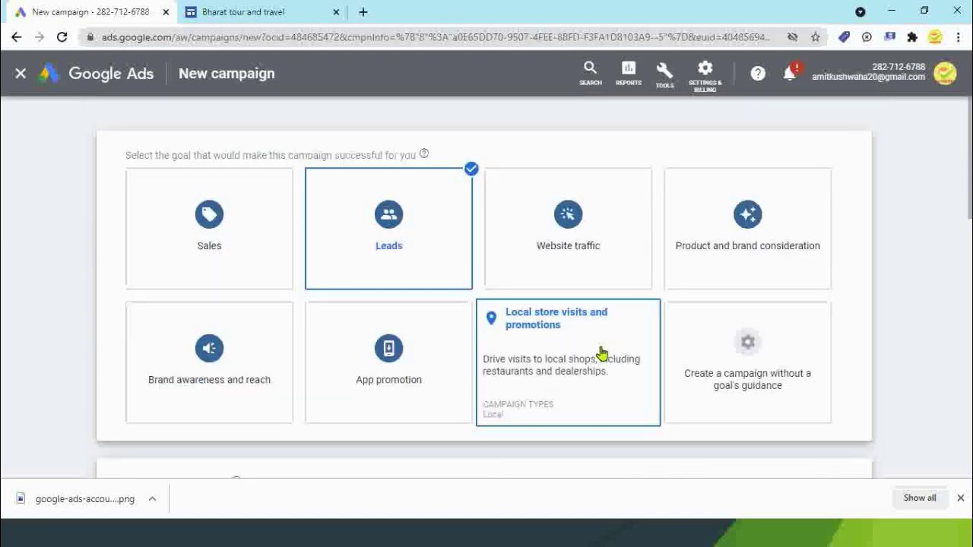
scroll(441, 352, down, 6)
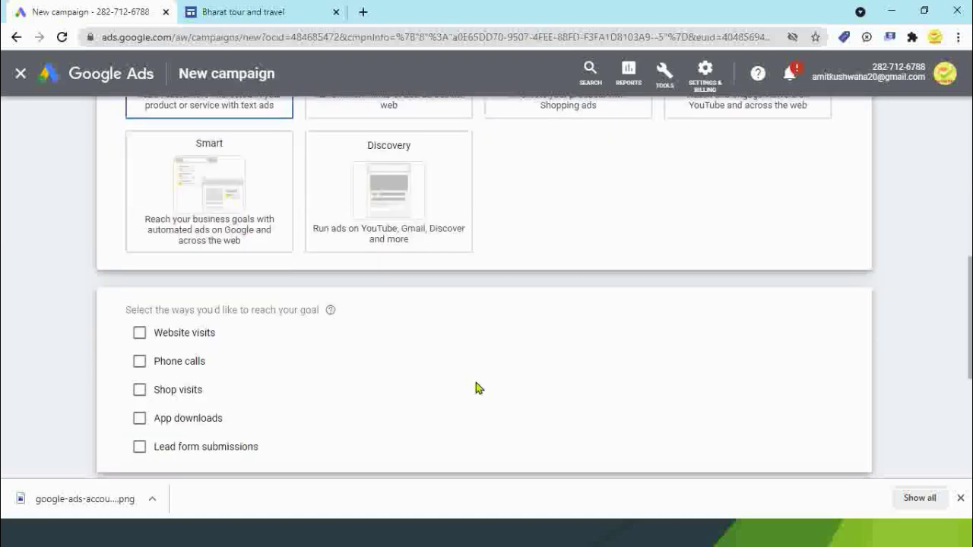
click(141, 335)
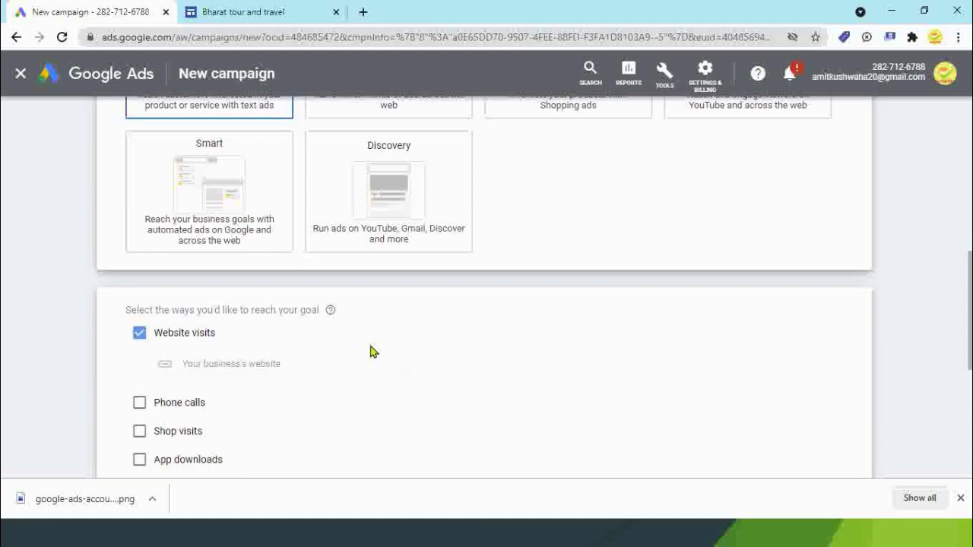
click(278, 363)
click(266, 18)
drag(250, 42, 84, 37)
key(ctrl+c)
click(108, 15)
key(ctrl+v)
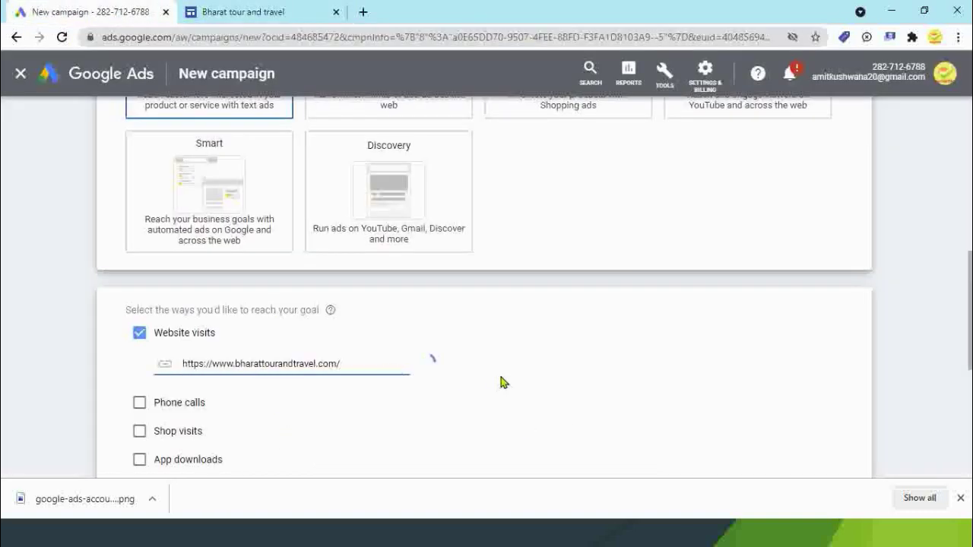
Review the remaining ways to reach the goal and the conversion tracking section below them.
scroll(504, 384, down, 3)
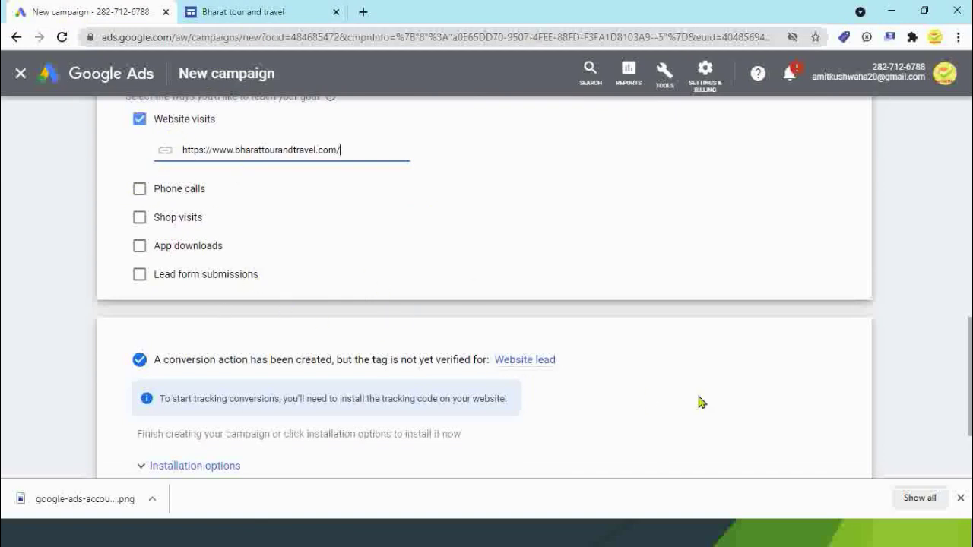
scroll(701, 402, down, 1)
scroll(700, 402, up, 2)
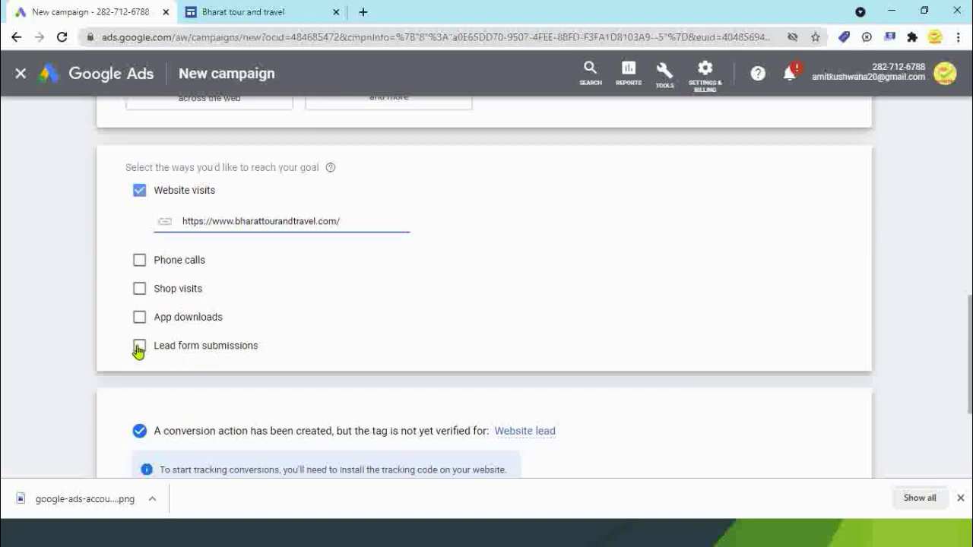
scroll(680, 337, down, 1)
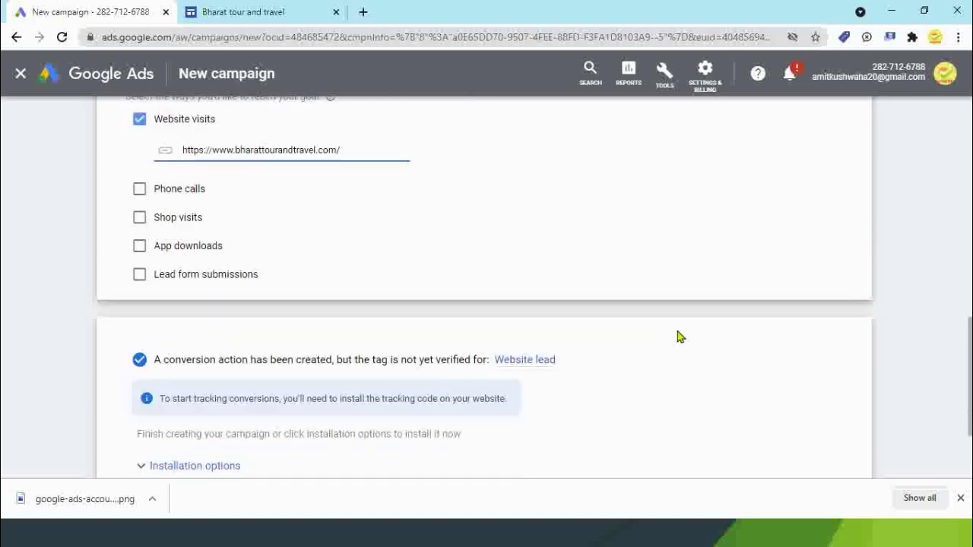
scroll(680, 337, down, 1)
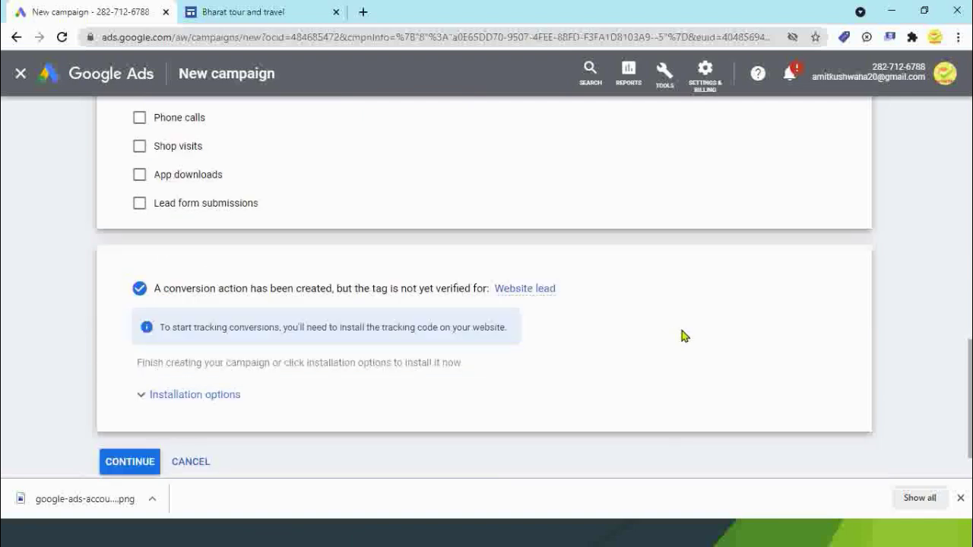
Continue past the conversion tracking section to the campaign settings and check the campaign's type and goal.
scroll(681, 335, down, 1)
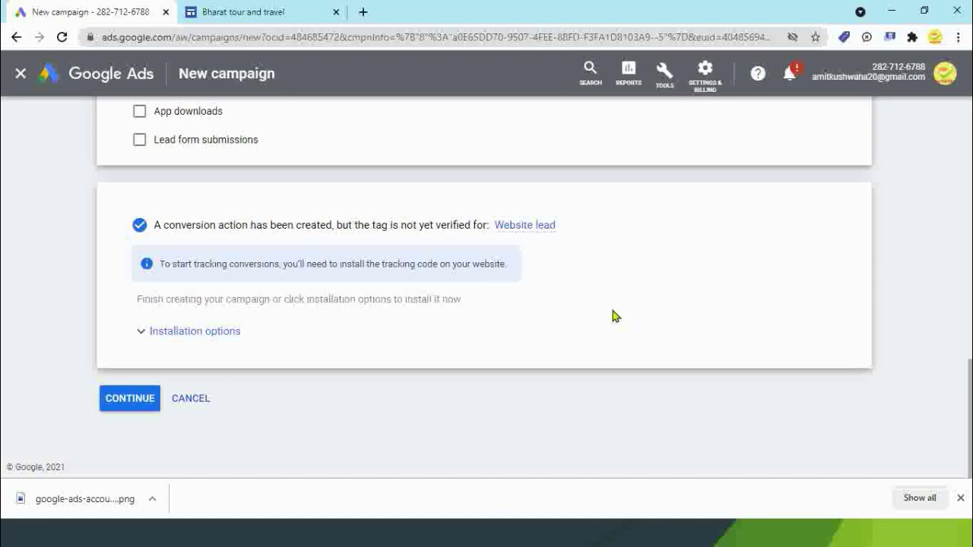
scroll(638, 332, up, 1)
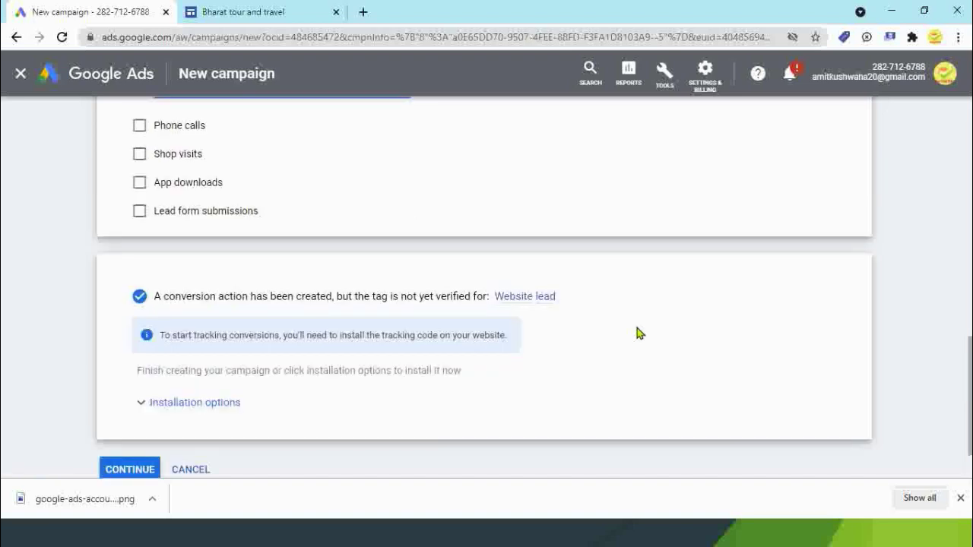
scroll(639, 333, down, 1)
click(130, 398)
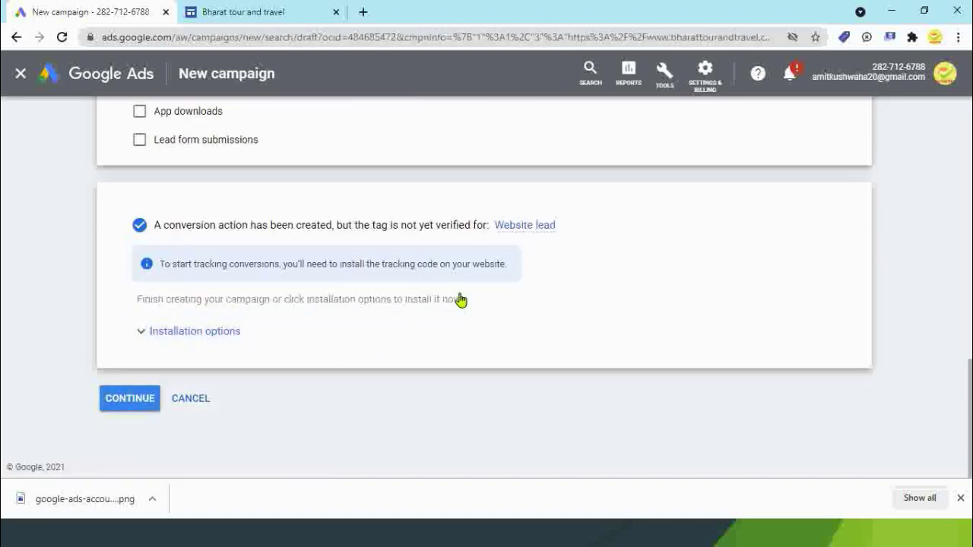
click(126, 401)
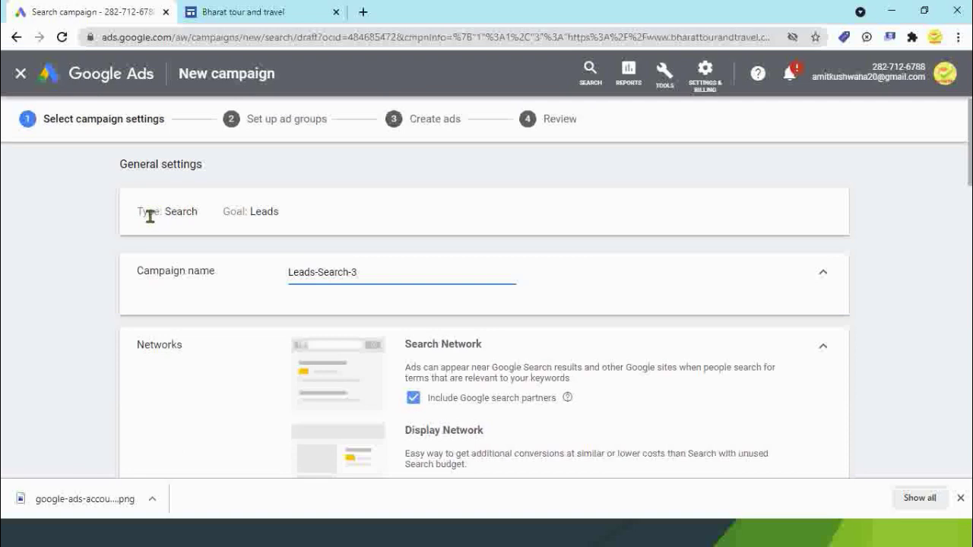
drag(162, 212, 192, 216)
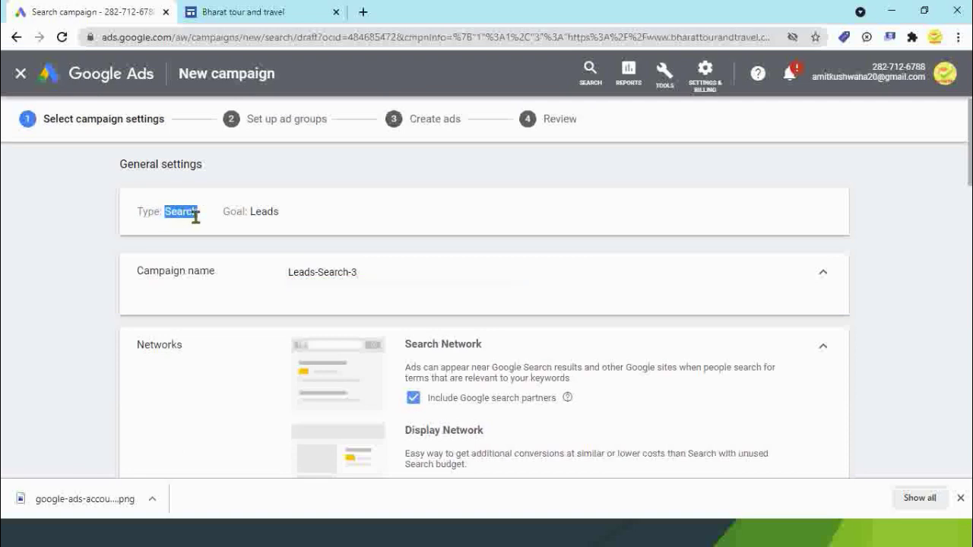
drag(251, 212, 289, 220)
Rename the campaign as BTT Campaign 10.6.2021.
drag(379, 276, 263, 278)
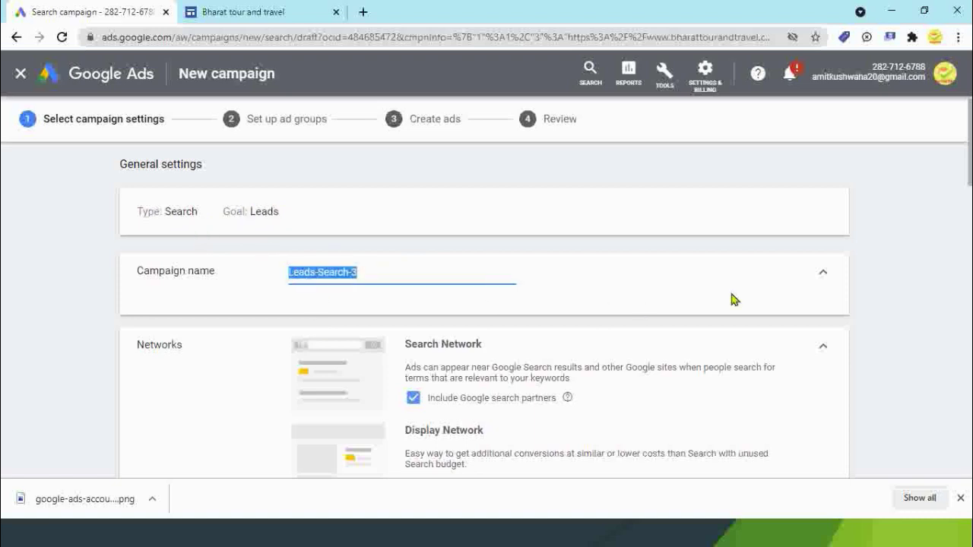
text(C)
key(BackSpace)
text(B)
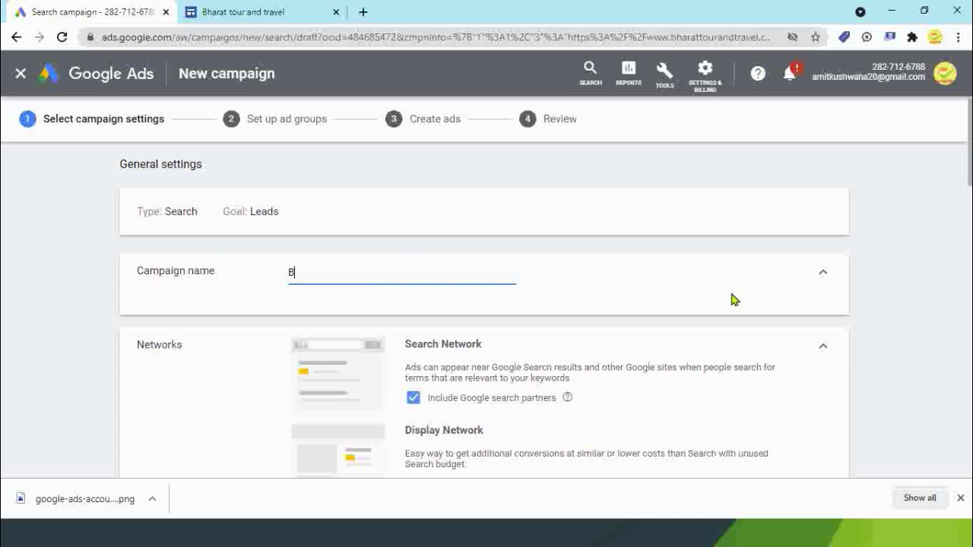
key(BackSpace)
text(B)
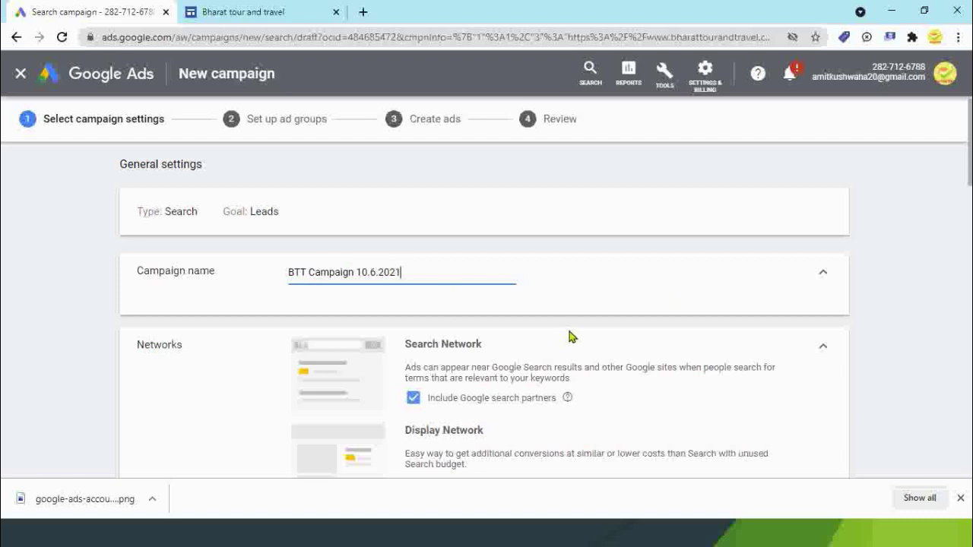
click(871, 294)
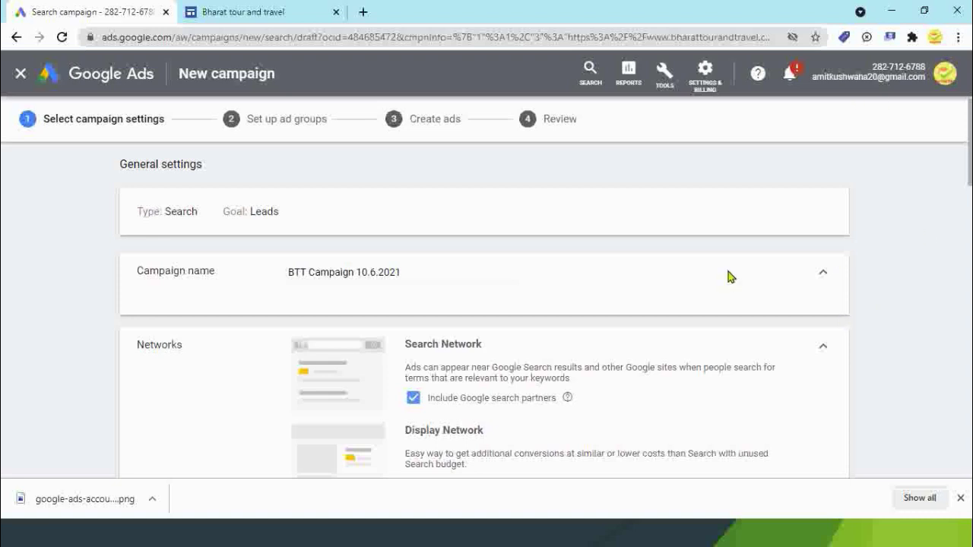
Review the Search Network and Display Network options, continuing down to the targeting and audiences settings.
scroll(823, 330, down, 2)
scroll(824, 329, up, 1)
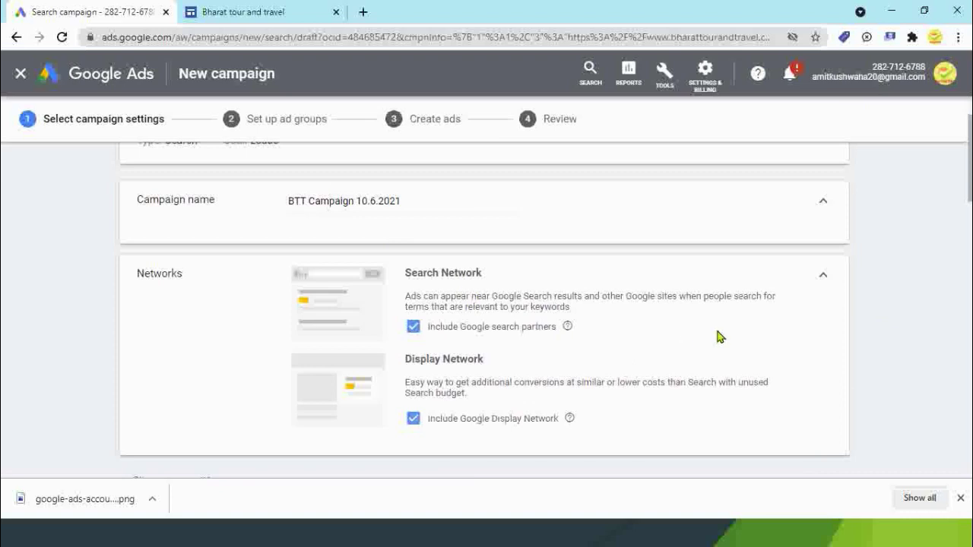
scroll(898, 319, up, 1)
scroll(899, 319, down, 1)
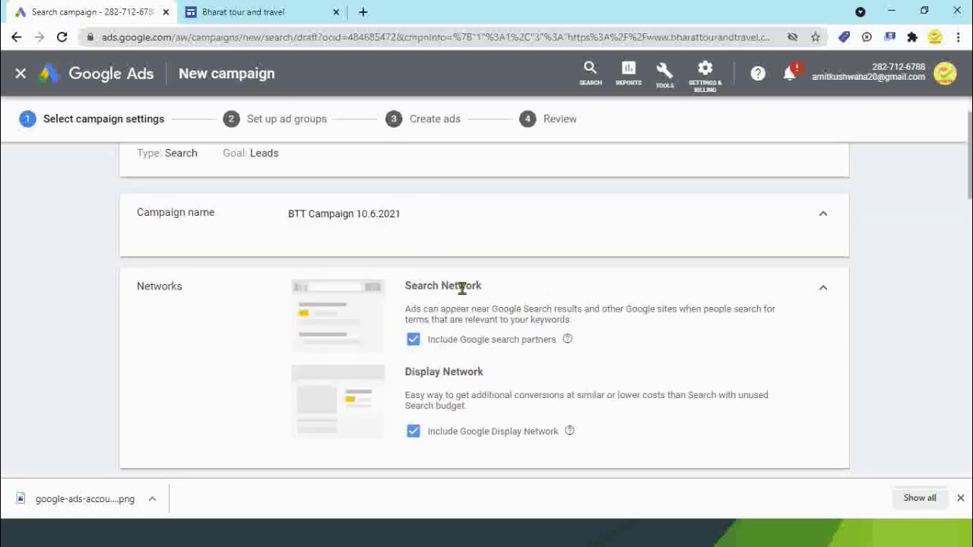
scroll(684, 300, down, 1)
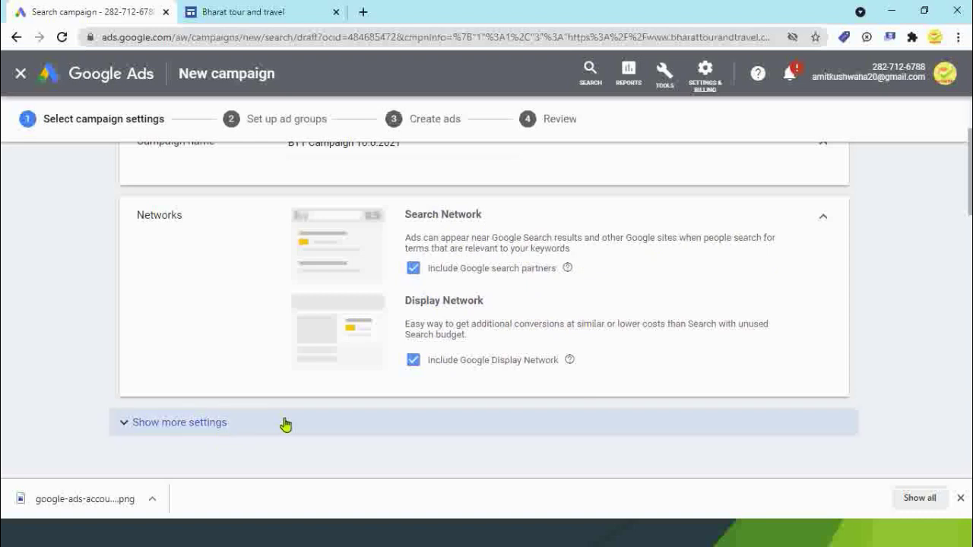
scroll(291, 423, down, 2)
scroll(734, 347, down, 1)
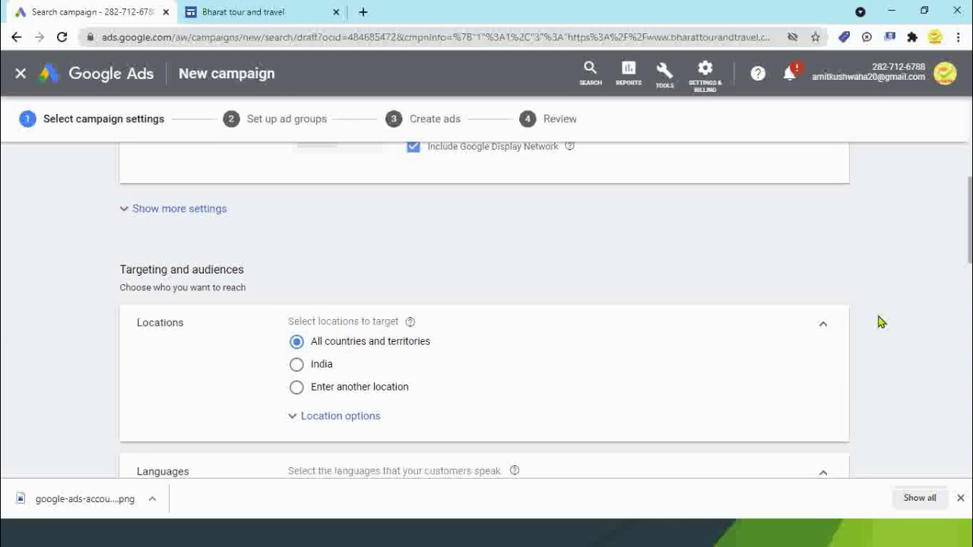
Switch the location targeting to another location and add Delhi, India as a targeted location.
scroll(878, 322, down, 1)
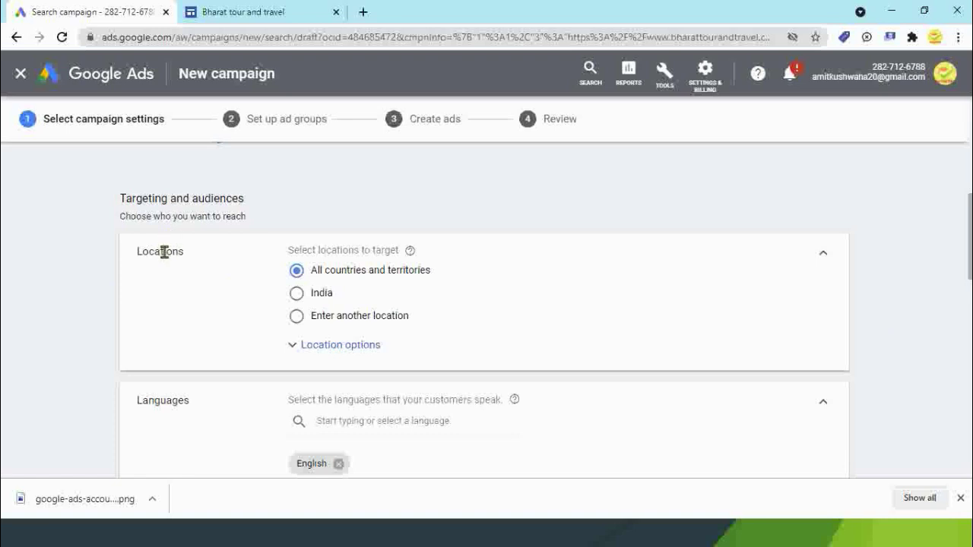
click(293, 296)
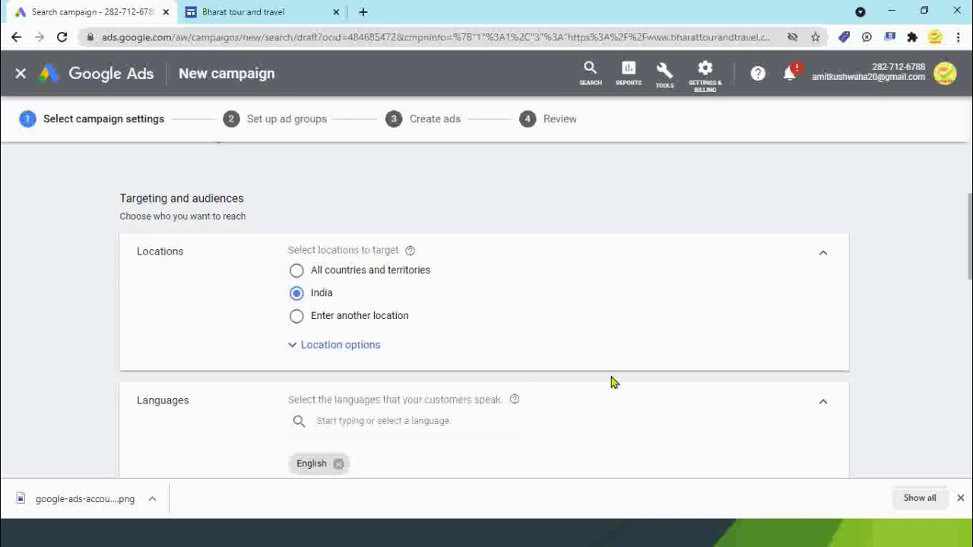
click(297, 316)
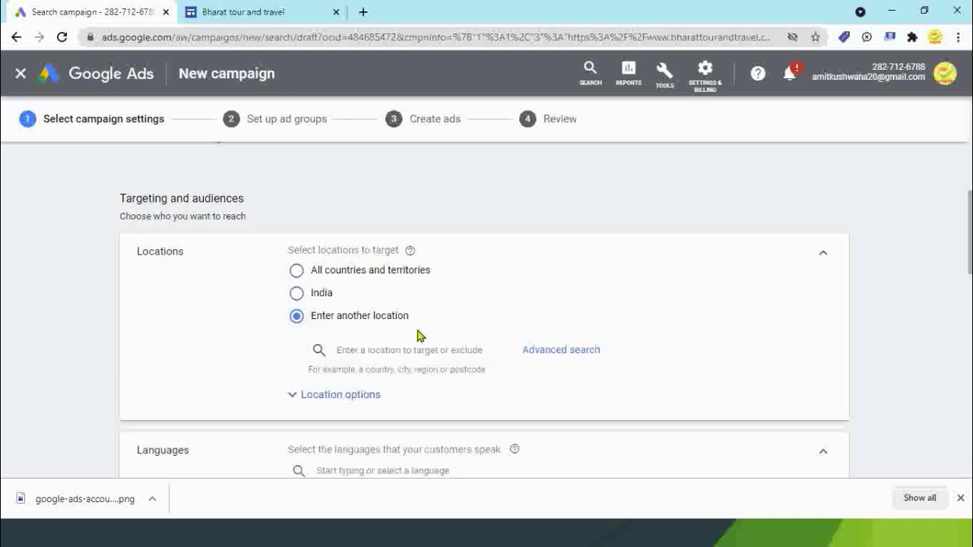
click(417, 362)
text(d)
key(BackSpace)
text(Del)
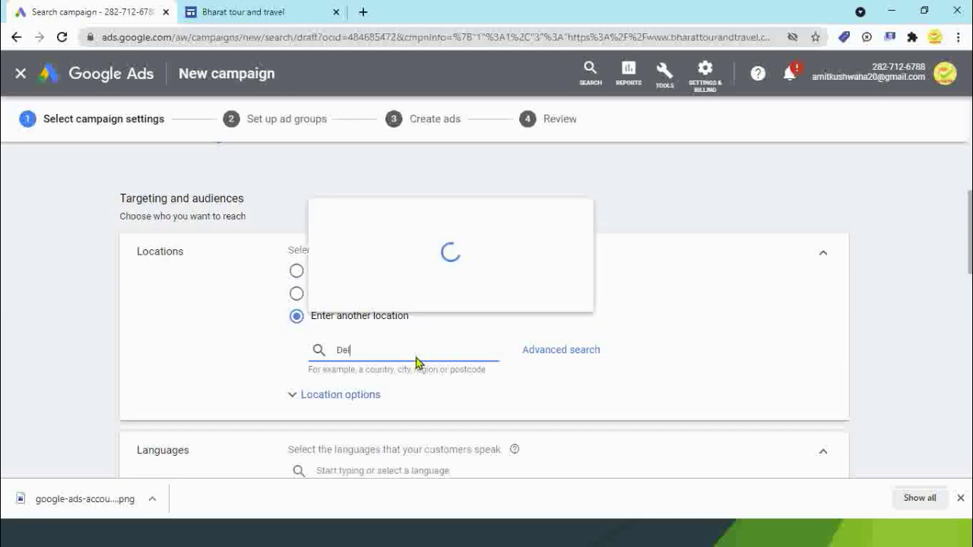
text(hi)
key(Return)
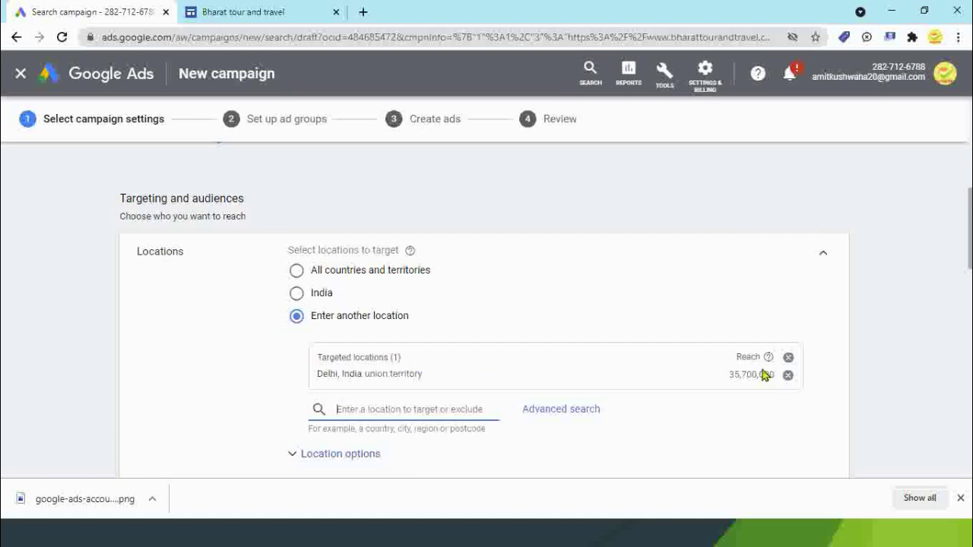
Examine the reach figure of the Delhi target and the settings below it.
double_click(741, 359)
drag(731, 377, 774, 378)
click(769, 382)
scroll(745, 418, down, 2)
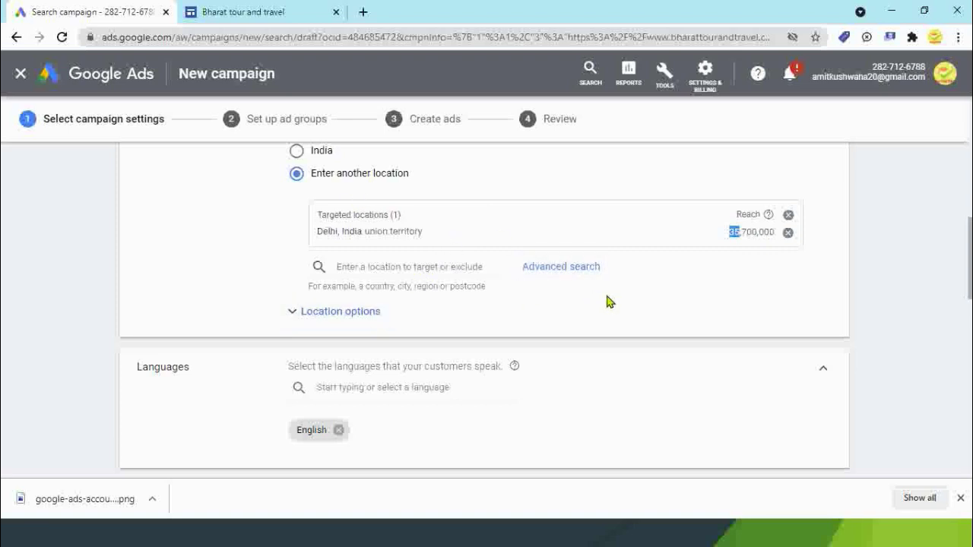
Open the advanced location search, choose Radius targeting and set the radius to 10 km.
click(582, 279)
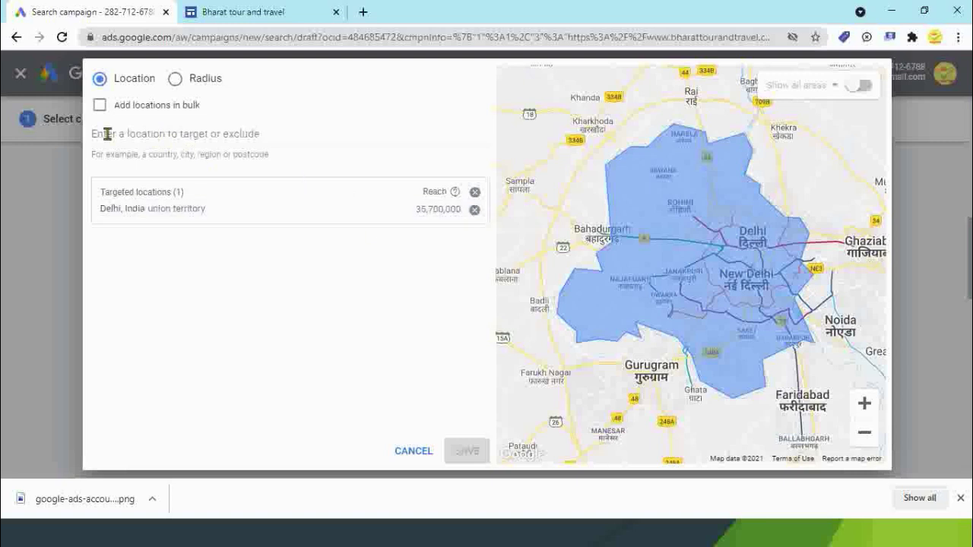
click(175, 79)
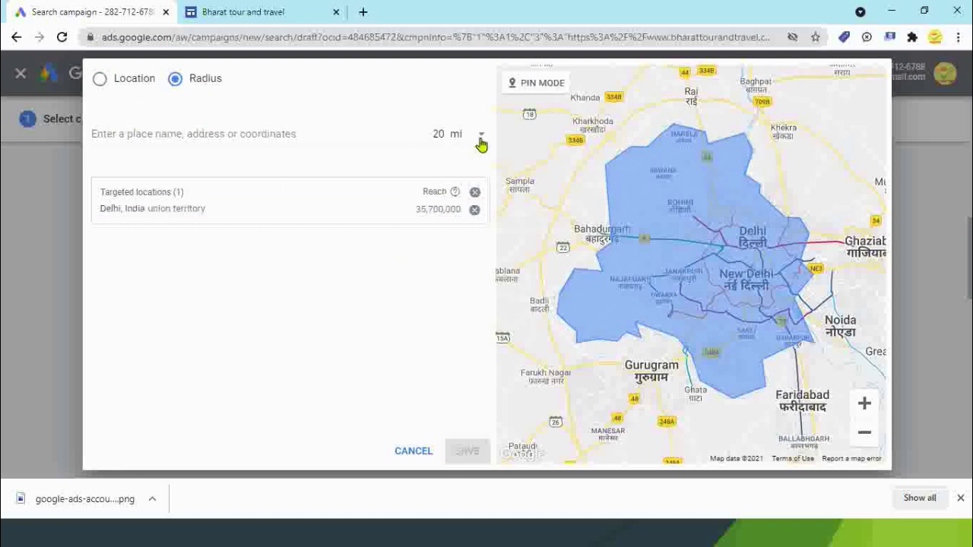
click(482, 139)
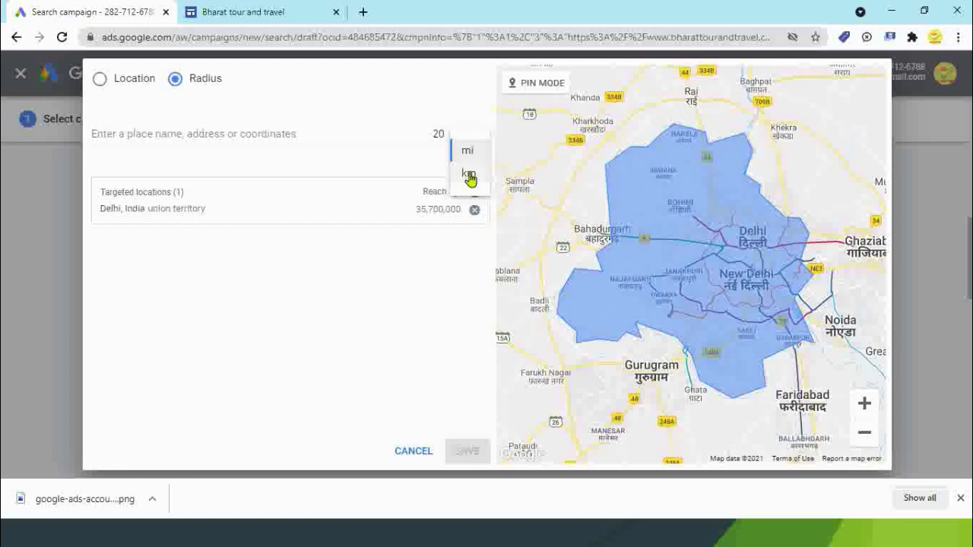
click(421, 134)
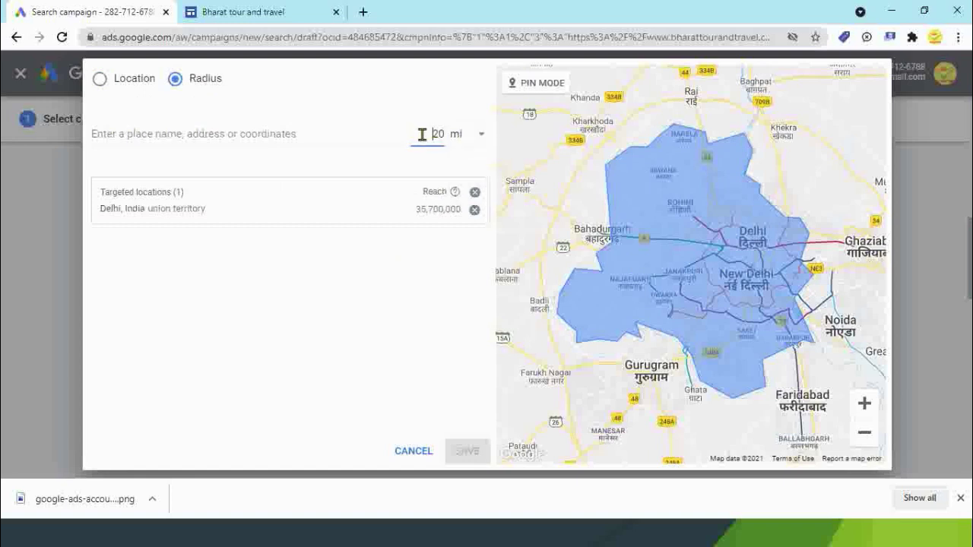
key(Delete)
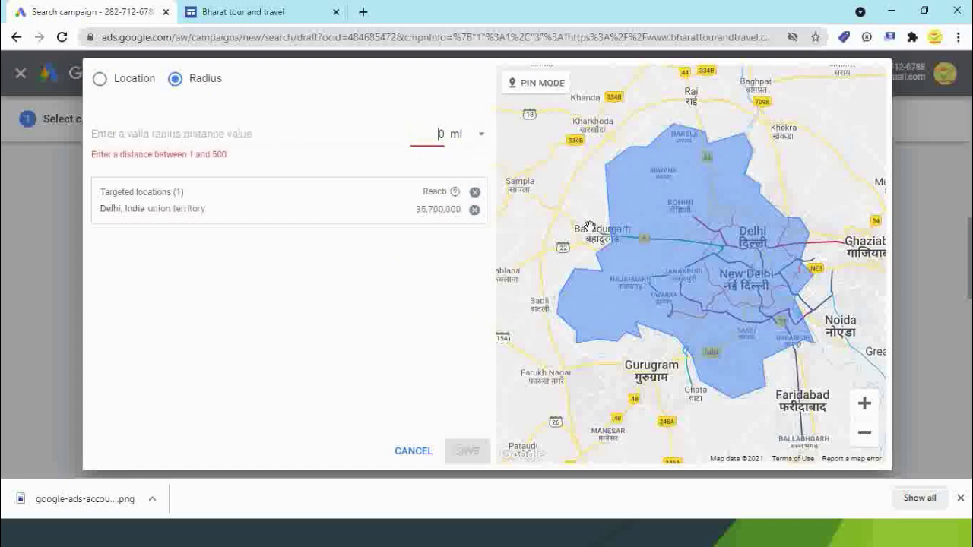
text(1)
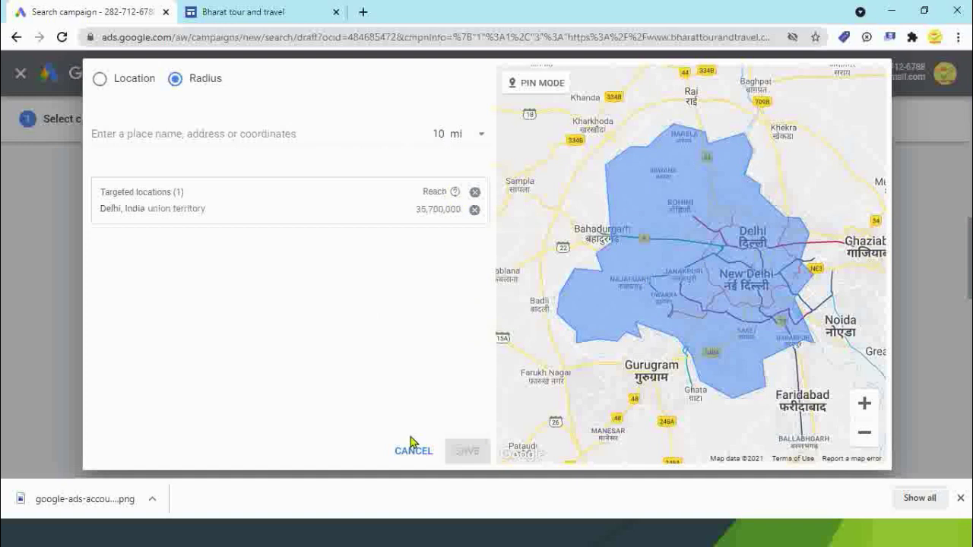
click(217, 132)
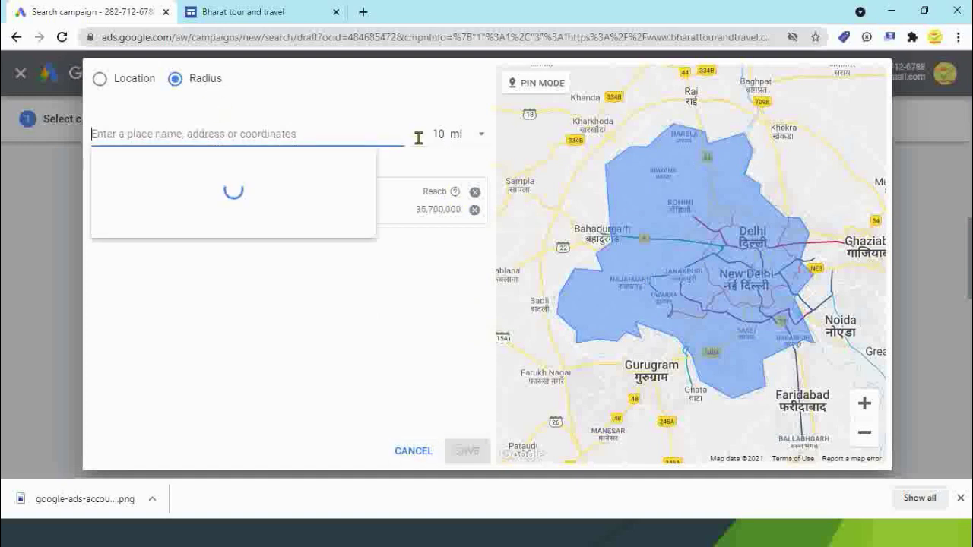
click(477, 142)
click(468, 175)
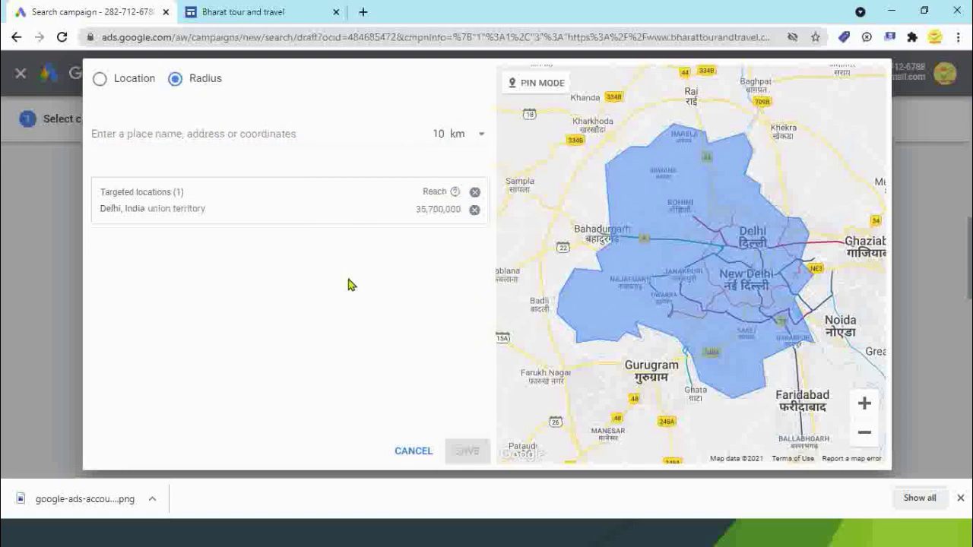
Search for the place cp, add the 10 km radius around Coimbatore, Tamil Nadu, and save the targeted locations.
click(178, 136)
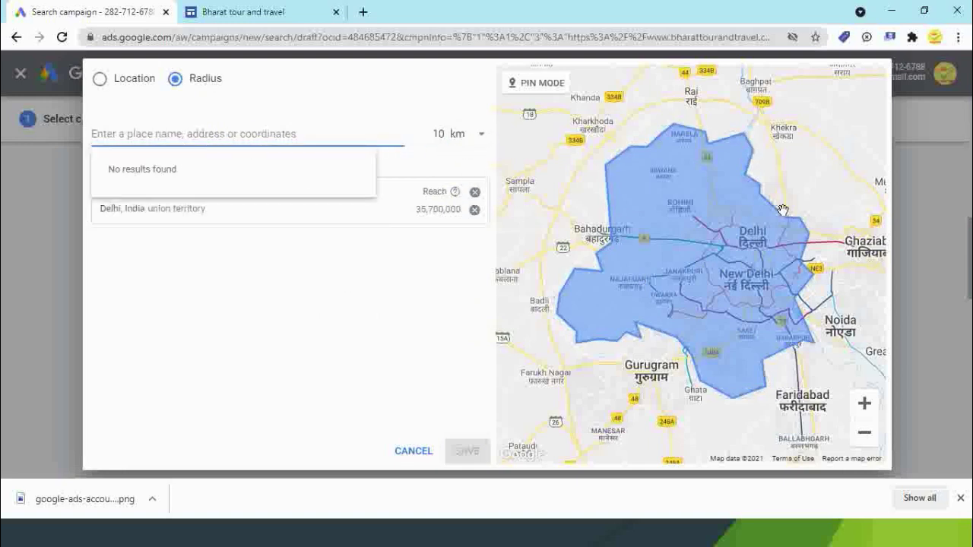
click(408, 300)
click(363, 132)
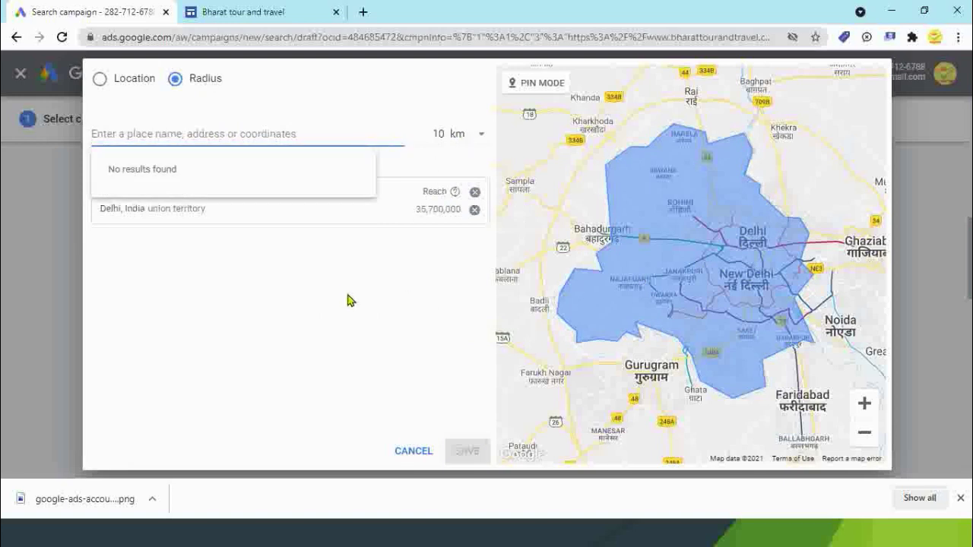
text(cp)
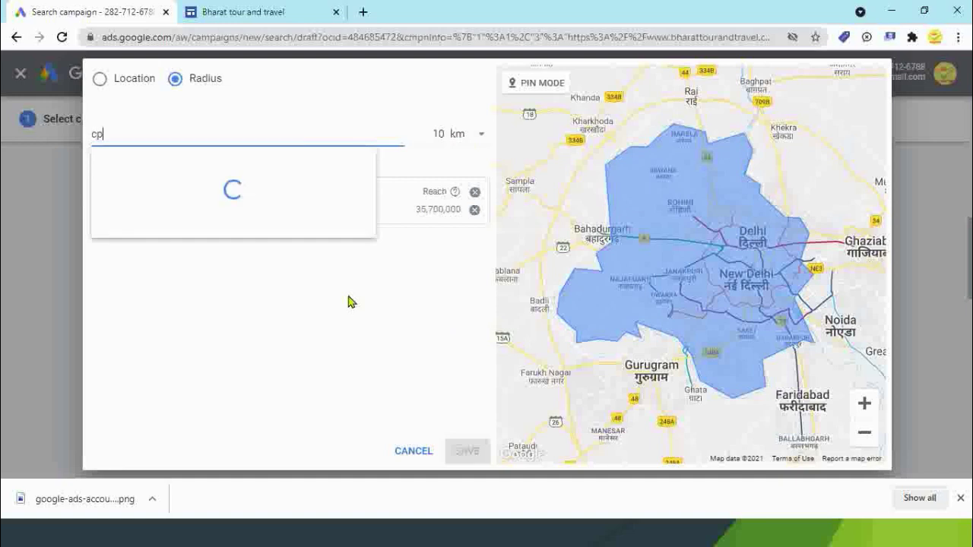
key(Return)
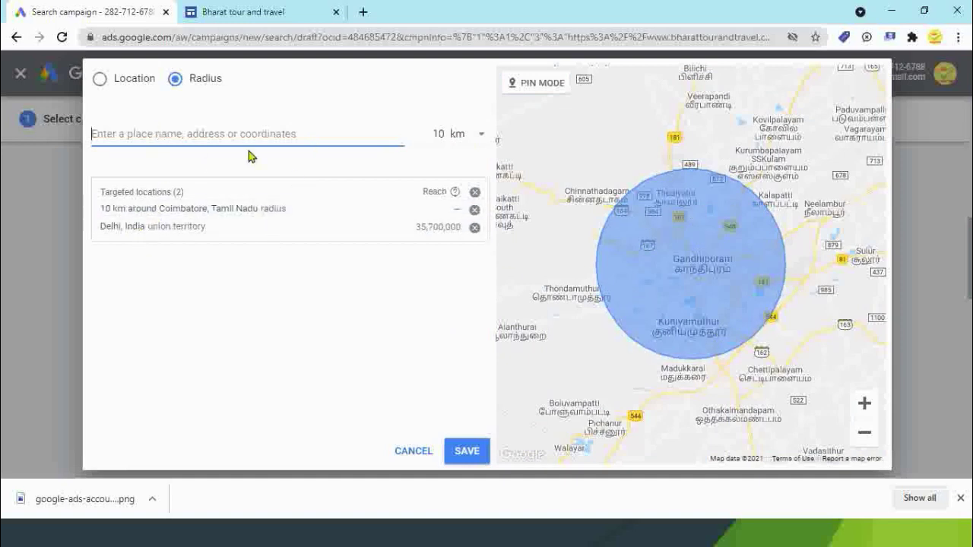
click(100, 79)
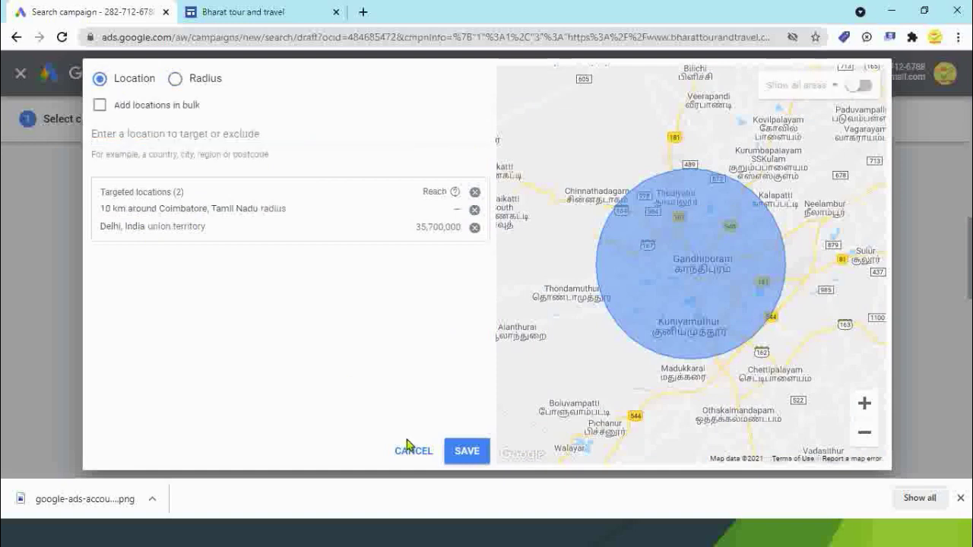
click(450, 459)
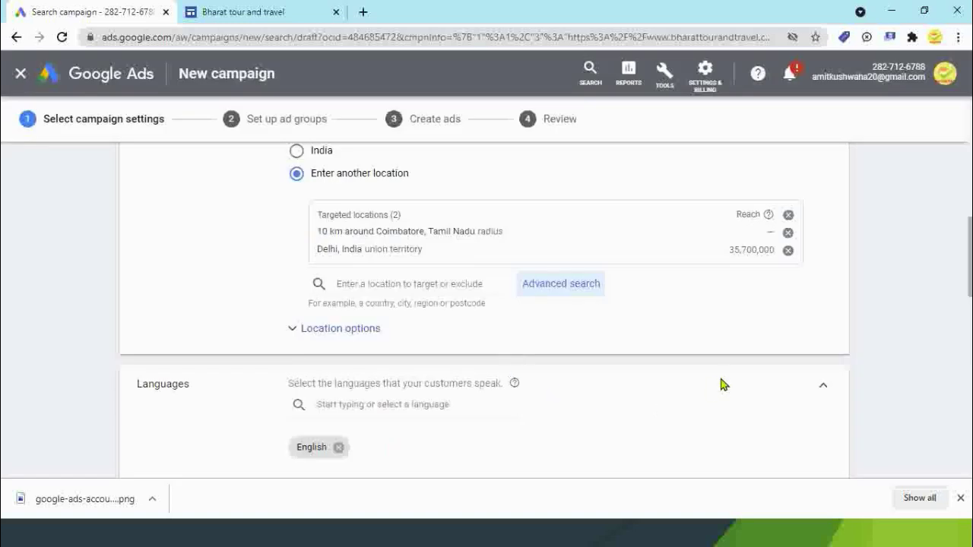
Check the languages available for the campaign, with English as the selected one.
scroll(722, 385, down, 1)
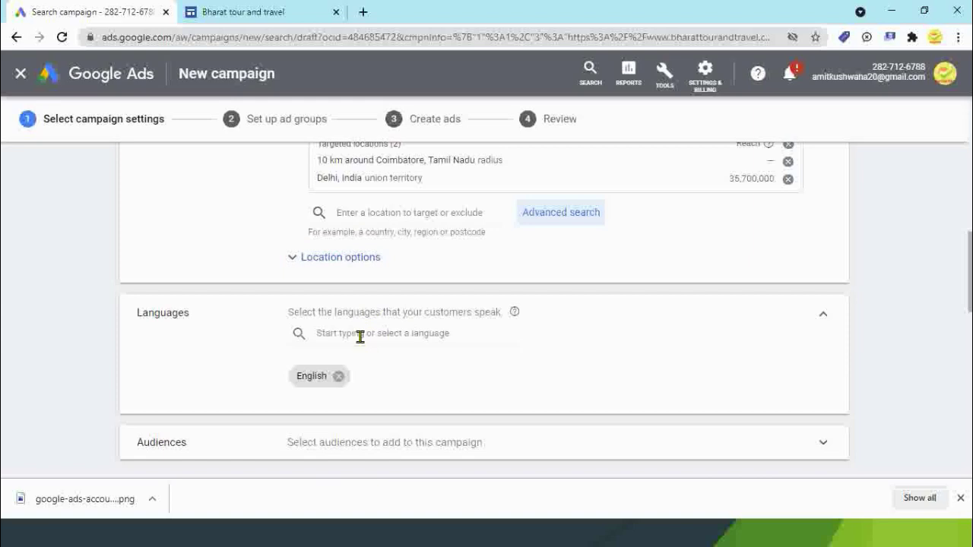
click(449, 345)
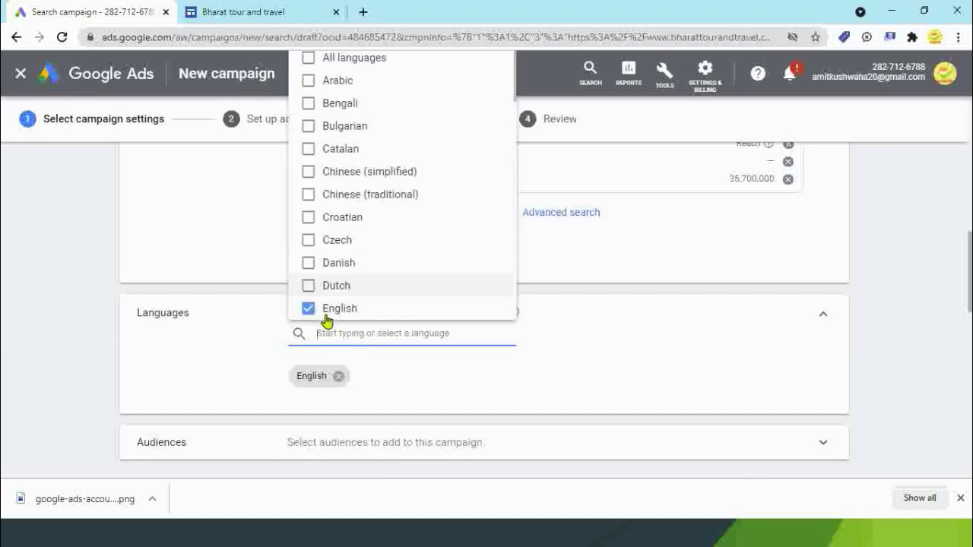
scroll(680, 363, down, 2)
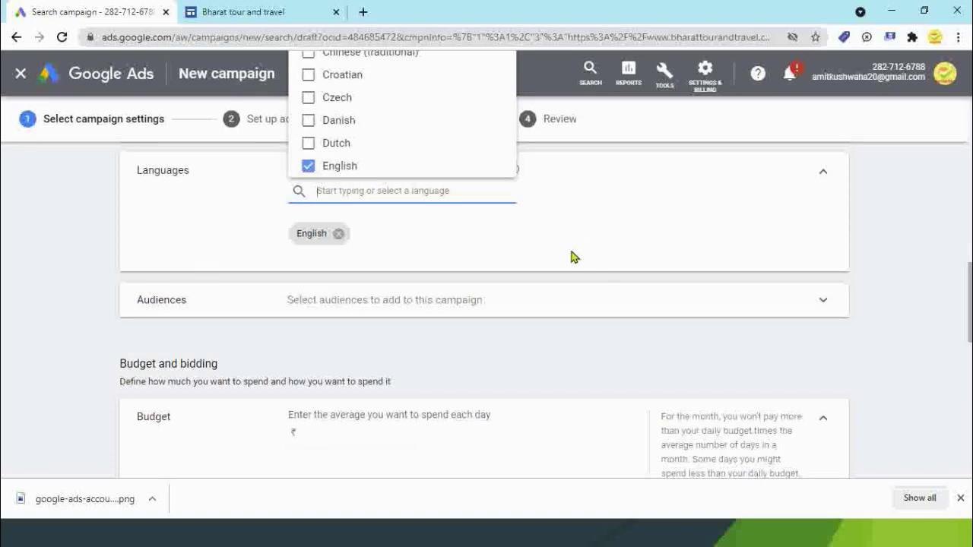
scroll(574, 258, down, 1)
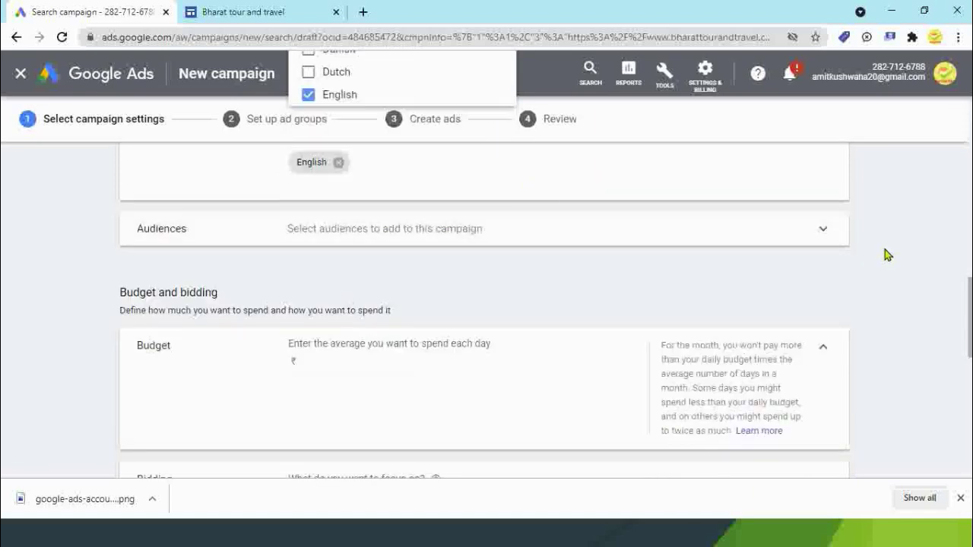
Search the campaign audiences for travel and try out selecting the Travel affinity audience.
click(811, 271)
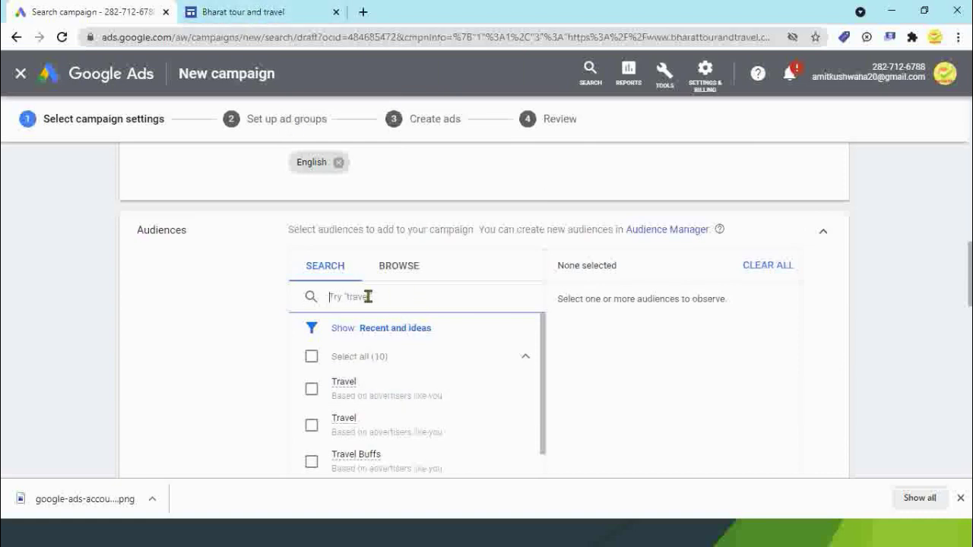
text(ravel)
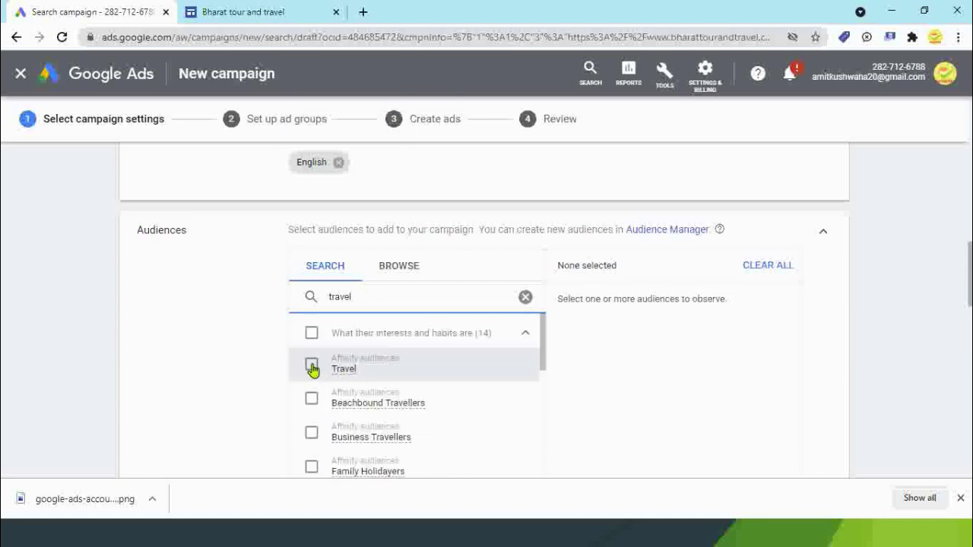
click(312, 365)
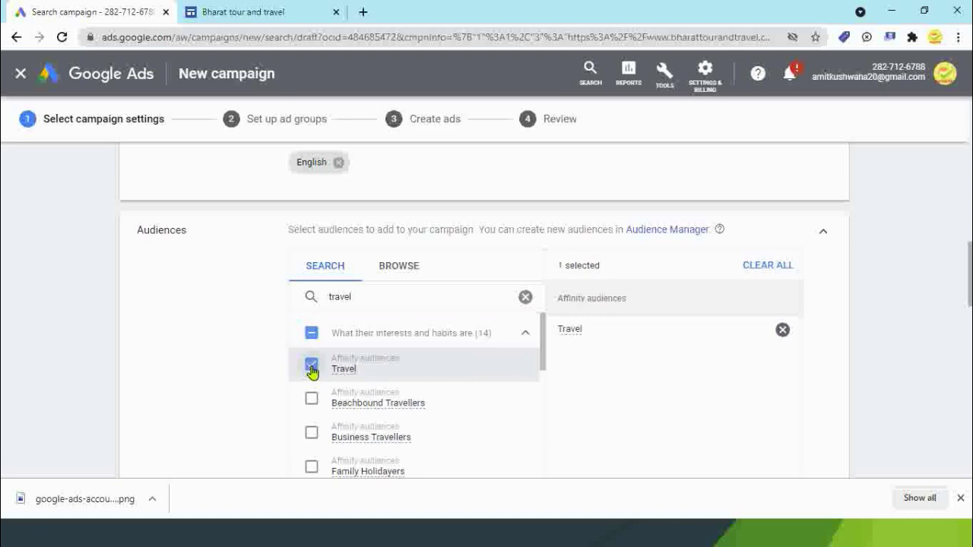
click(312, 367)
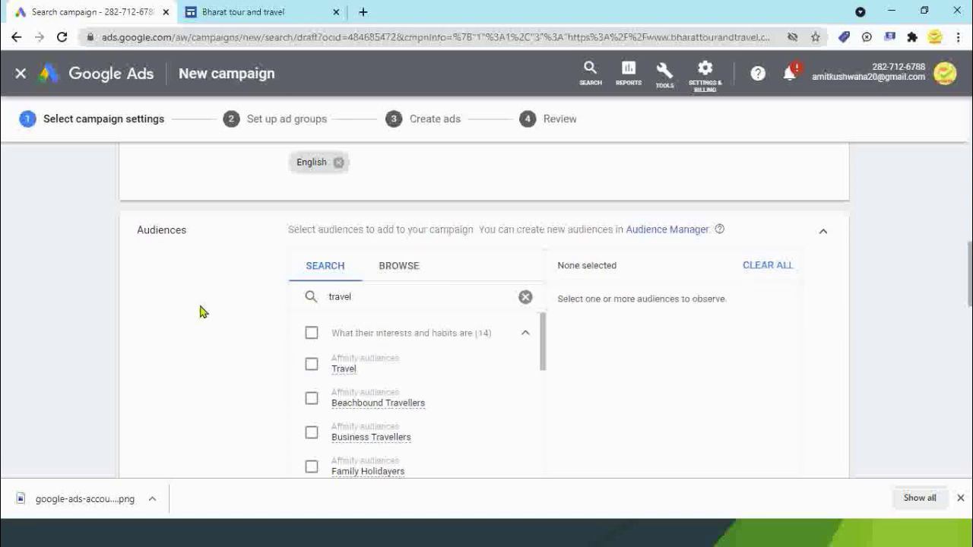
Examine the audience targeting options, Targeting and Observation, along with the campaign's location and language settings.
scroll(201, 311, down, 3)
scroll(202, 314, down, 2)
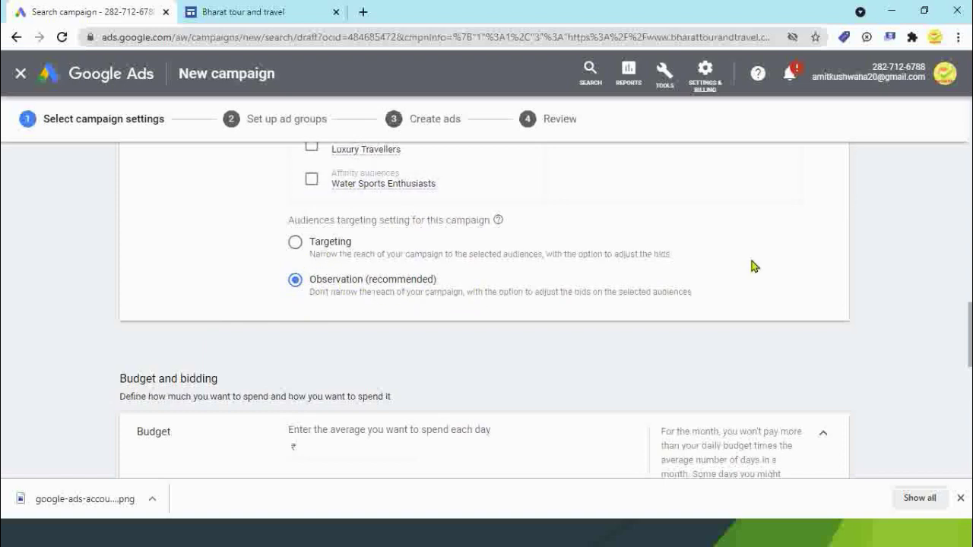
scroll(580, 291, up, 10)
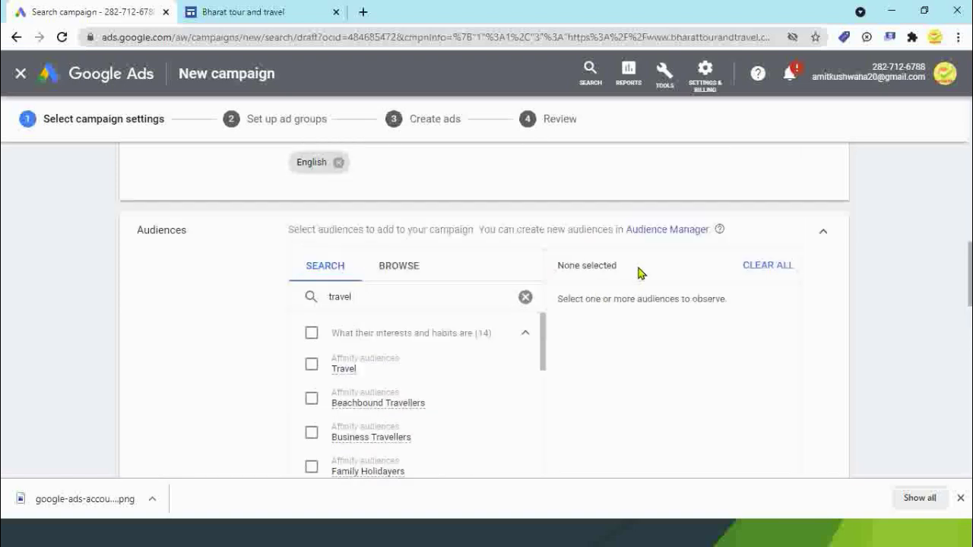
scroll(660, 289, up, 2)
scroll(730, 332, down, 4)
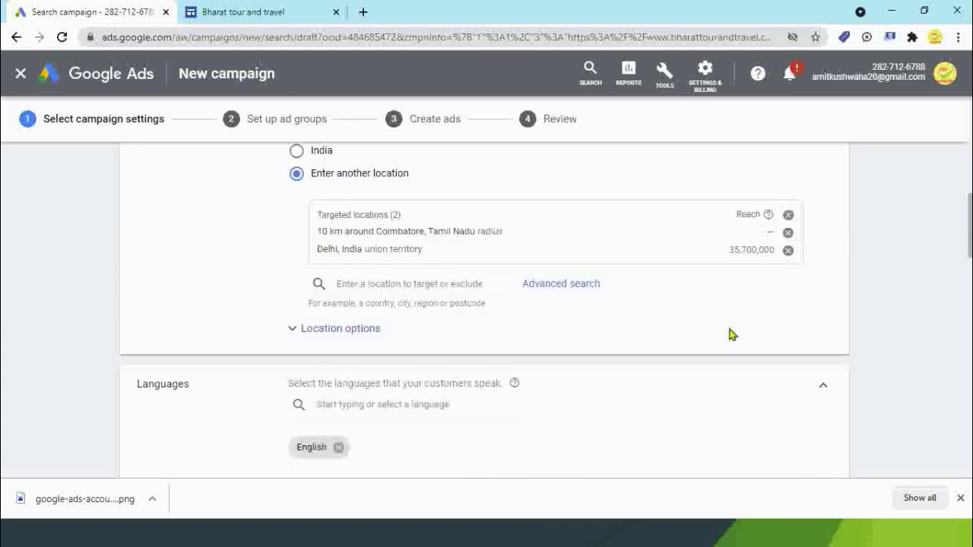
scroll(729, 335, down, 1)
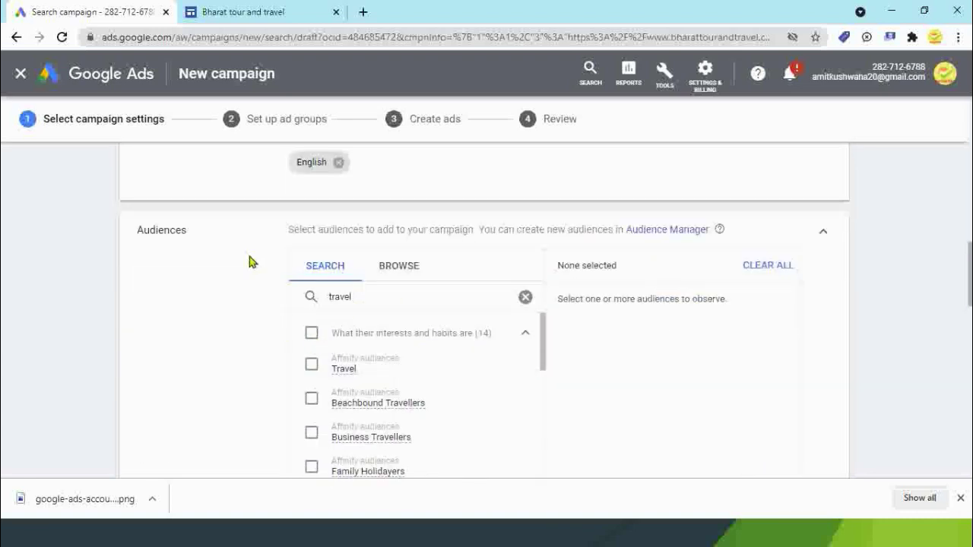
scroll(741, 212, up, 3)
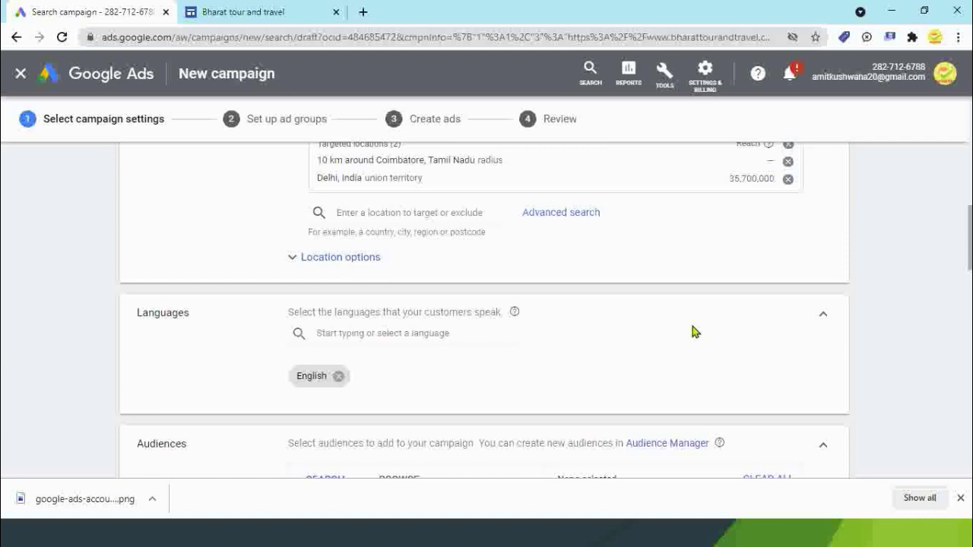
scroll(695, 333, down, 6)
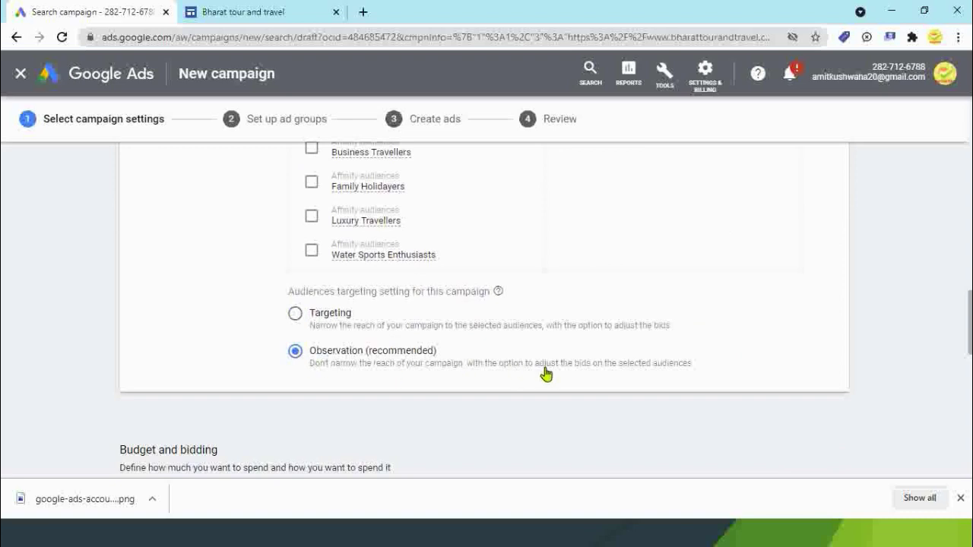
Set the campaign's average daily budget to ₹500.
scroll(742, 372, down, 3)
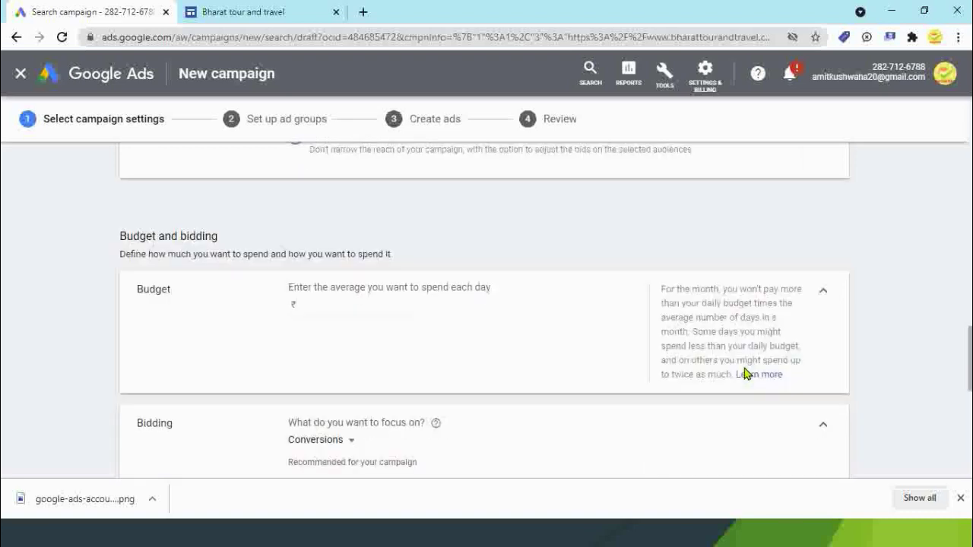
click(342, 304)
click(895, 305)
scroll(895, 305, down, 1)
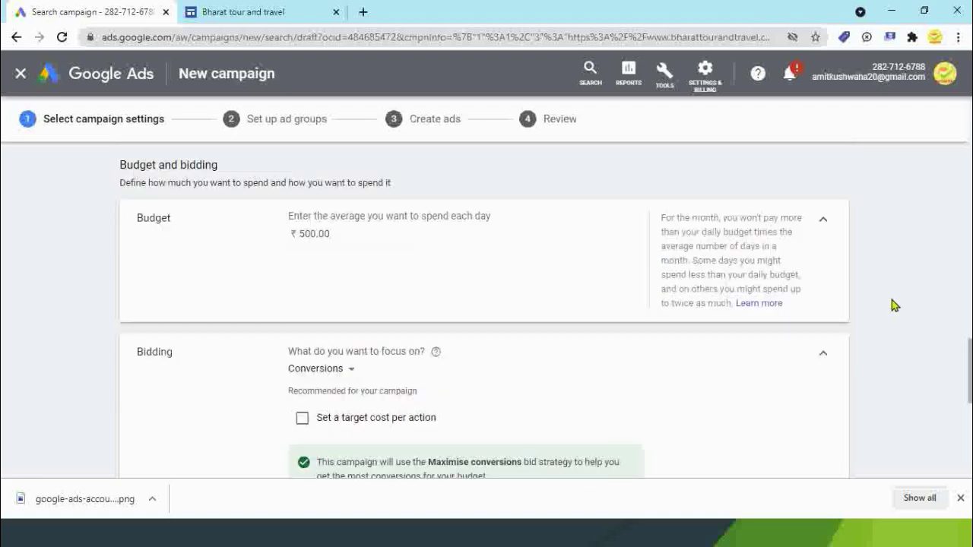
Change the bidding focus of the campaign to Clicks.
scroll(894, 304, down, 1)
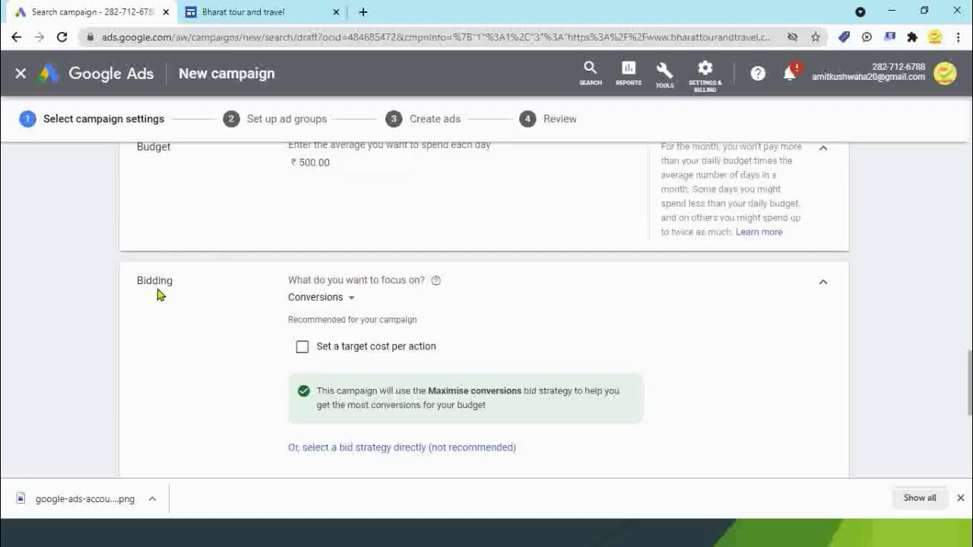
click(347, 301)
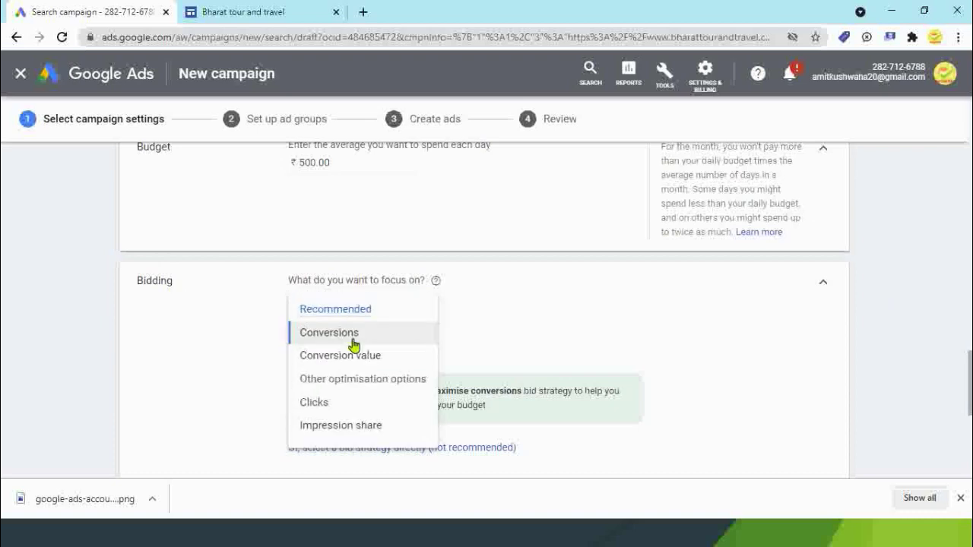
click(324, 408)
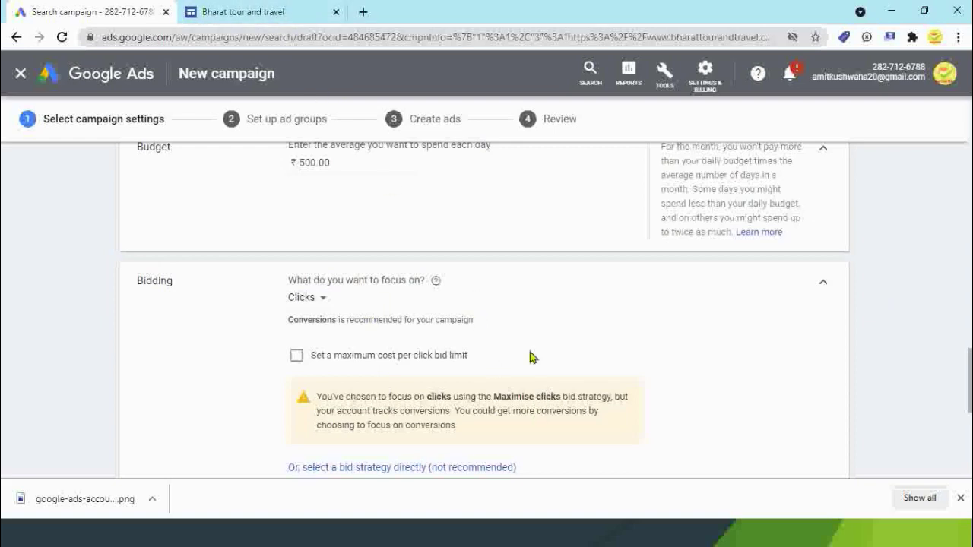
Try enabling the maximum cost per click bid limit for the campaign's bidding.
click(297, 355)
scroll(573, 363, down, 2)
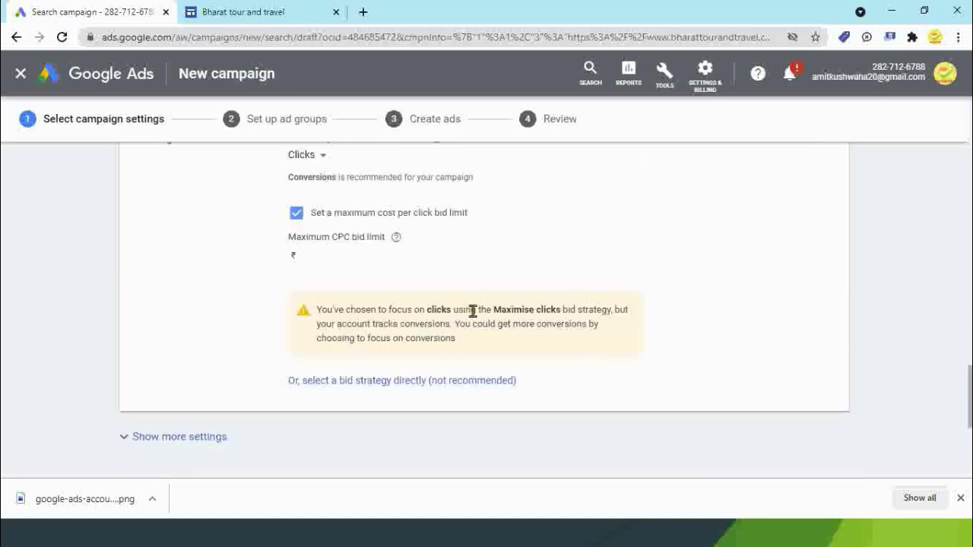
click(297, 214)
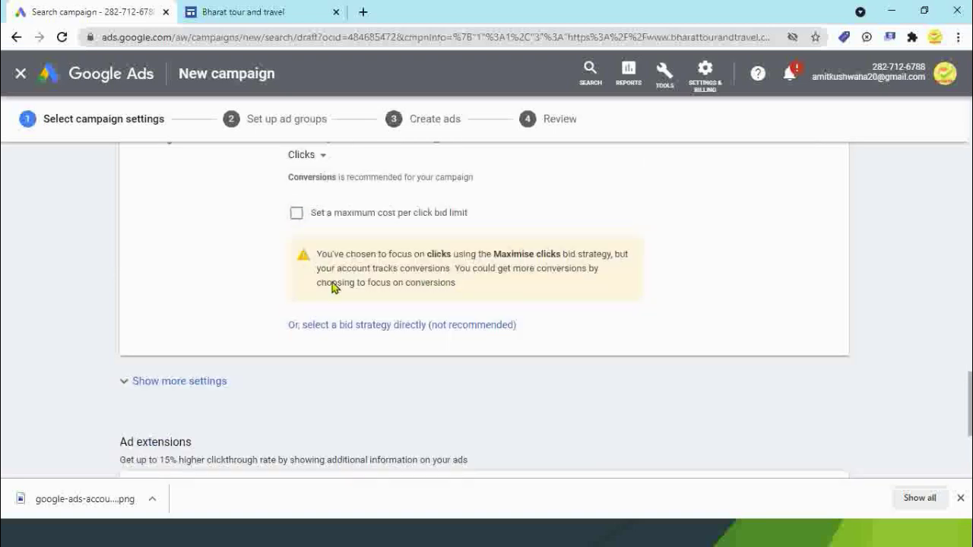
Check the available ad extension types without adding any, and save the campaign settings to continue to the ad group setup.
scroll(573, 348, down, 2)
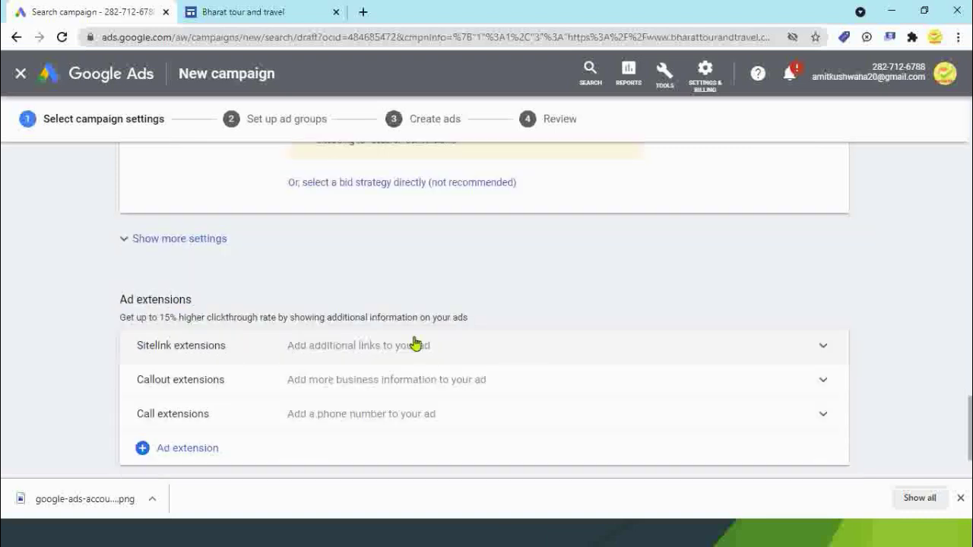
scroll(724, 279, down, 1)
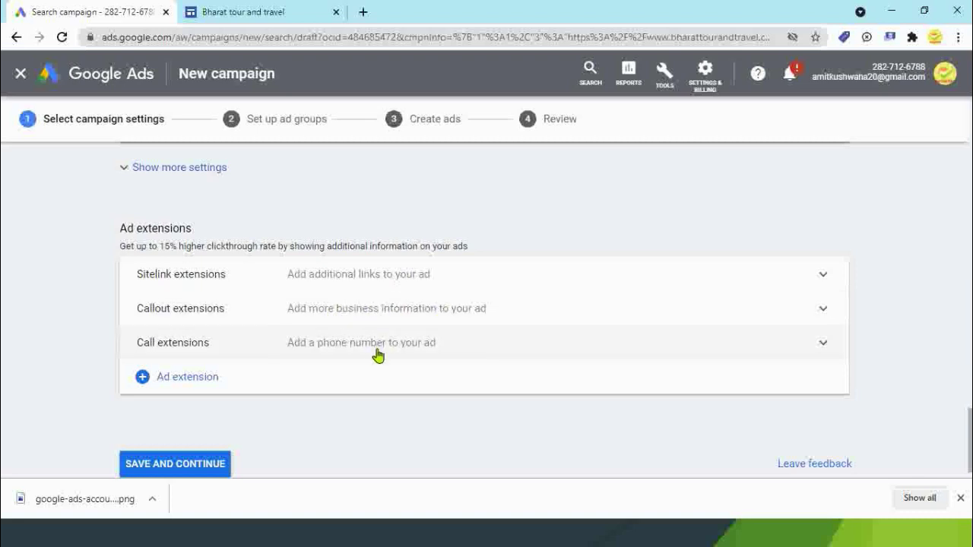
click(161, 378)
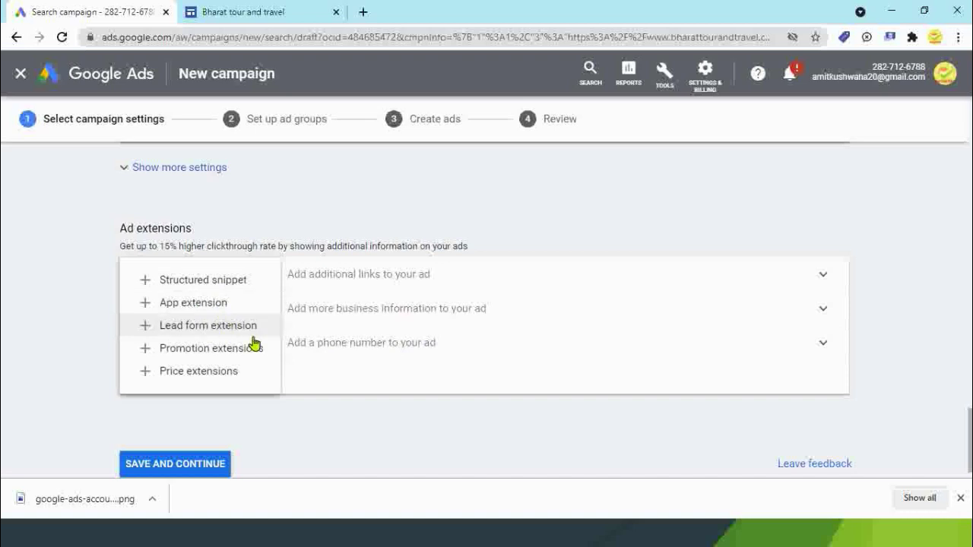
click(289, 419)
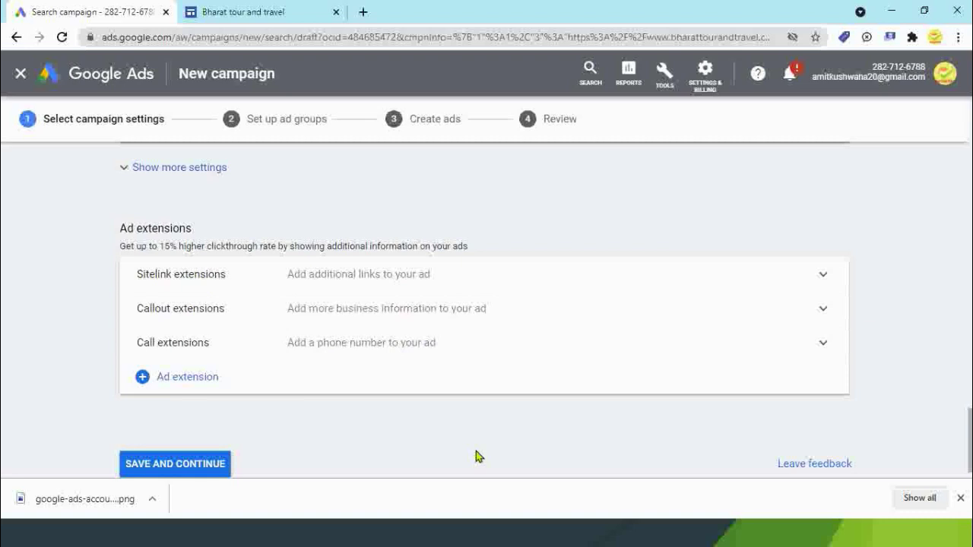
scroll(495, 433, down, 1)
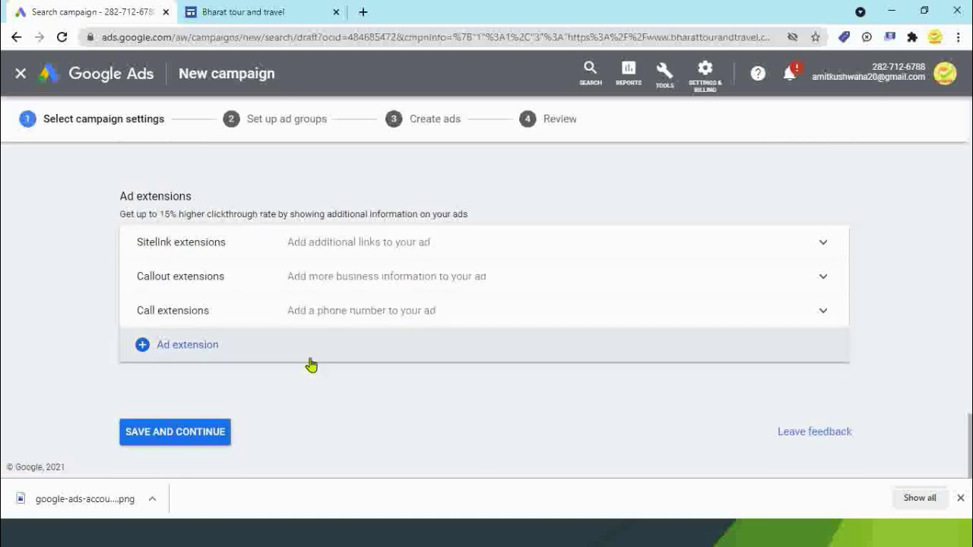
click(192, 434)
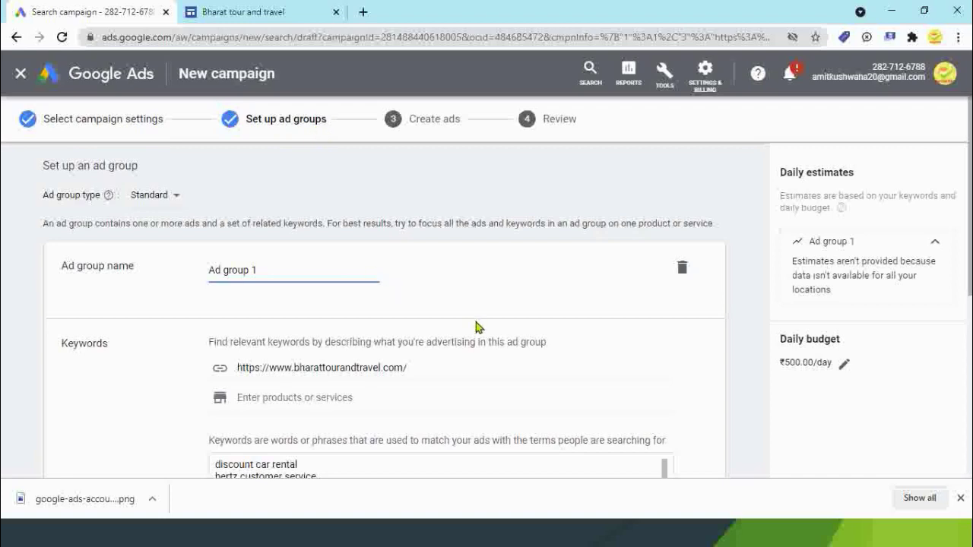
Switch to the Google AdWords presentation and view the slide showing the Google Ads account structure.
scroll(330, 296, down, 1)
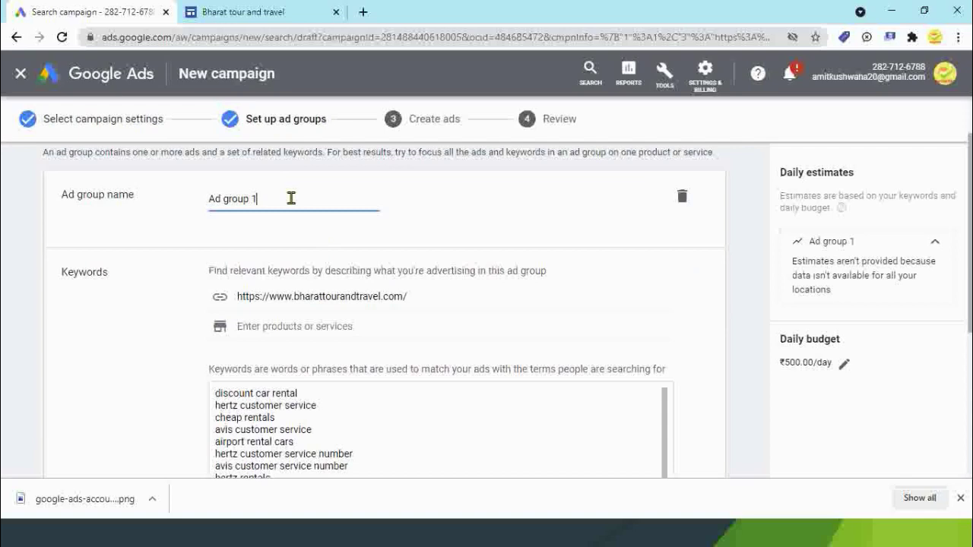
key(alt+Tab)
key(alt+Tab)
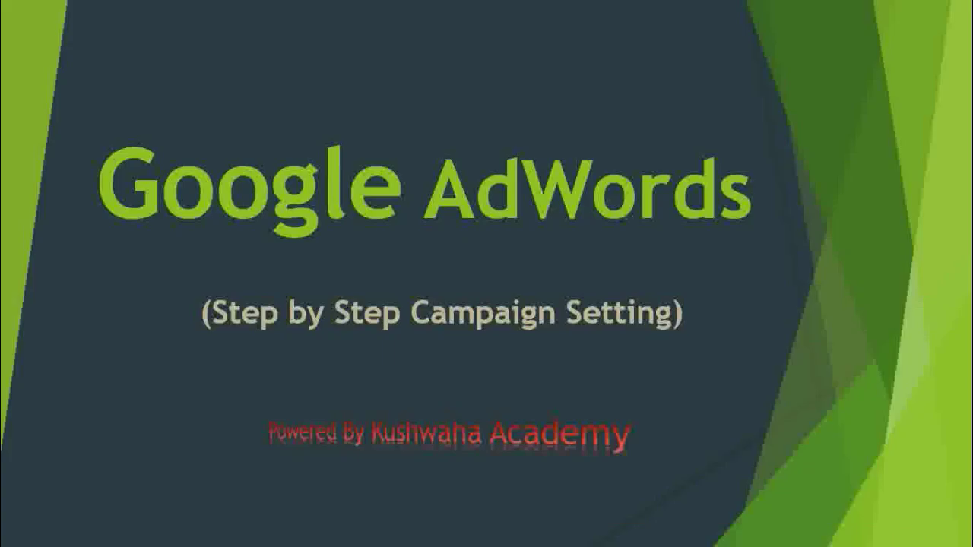
key(Right)
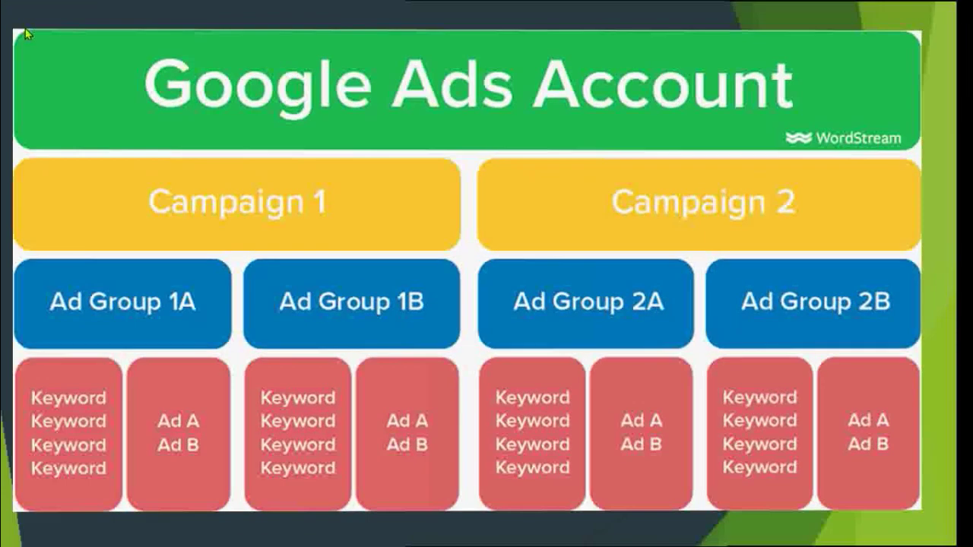
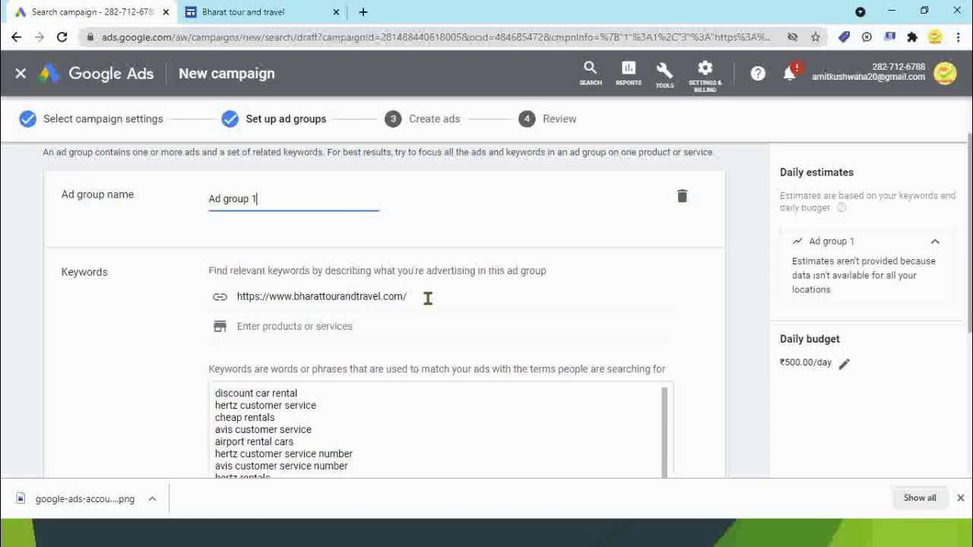
In the Google Ads ad group setup, add Cab Provider as a product or service and update the suggested keywords.
click(304, 327)
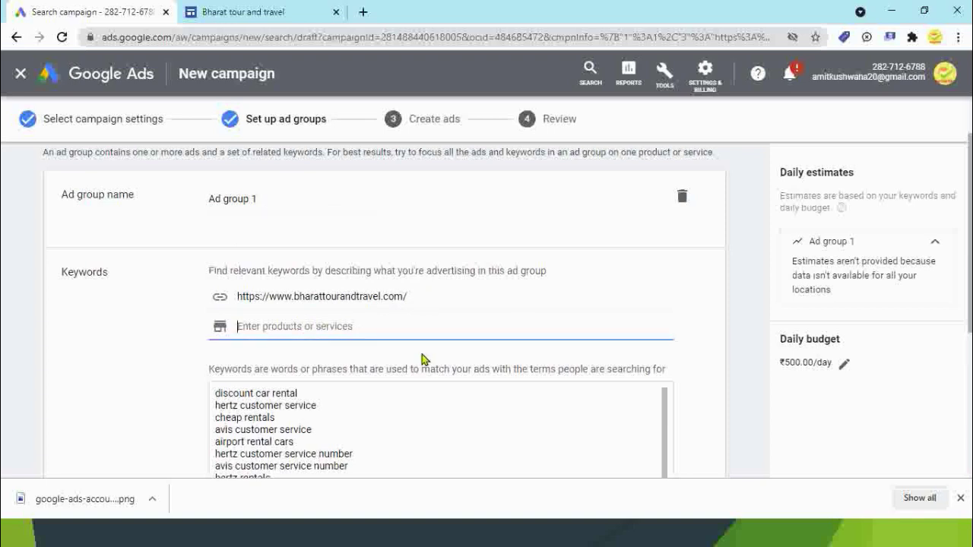
text(C)
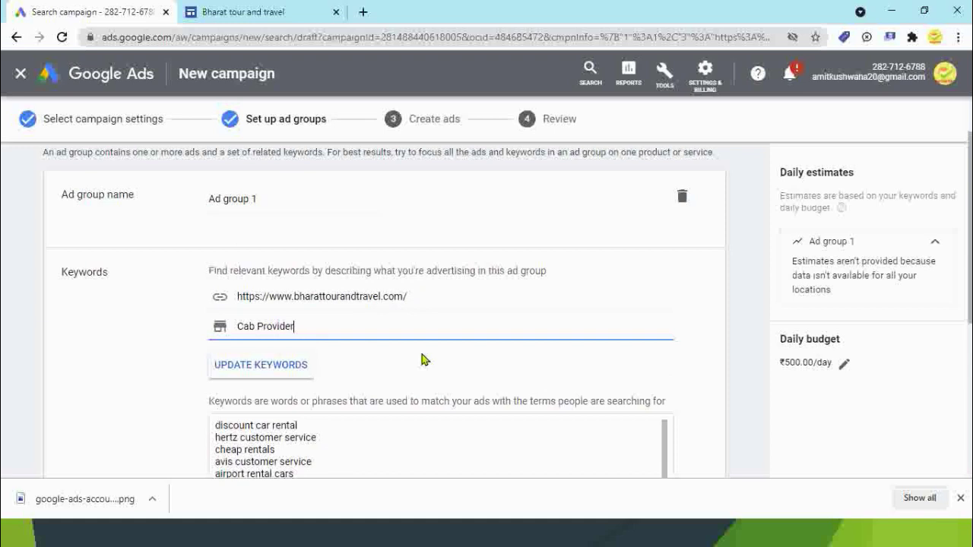
text(ab Provider)
click(288, 365)
scroll(353, 427, down, 3)
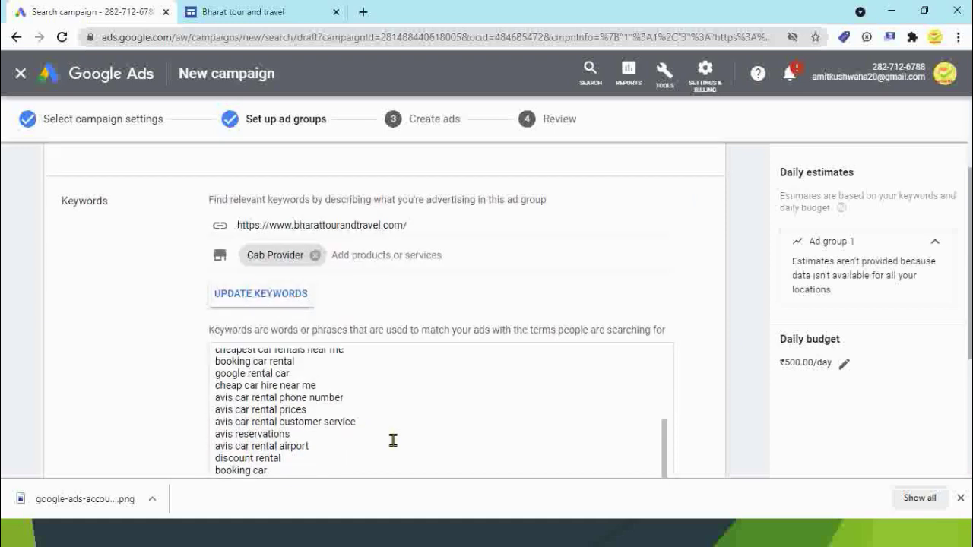
scroll(393, 440, up, 2)
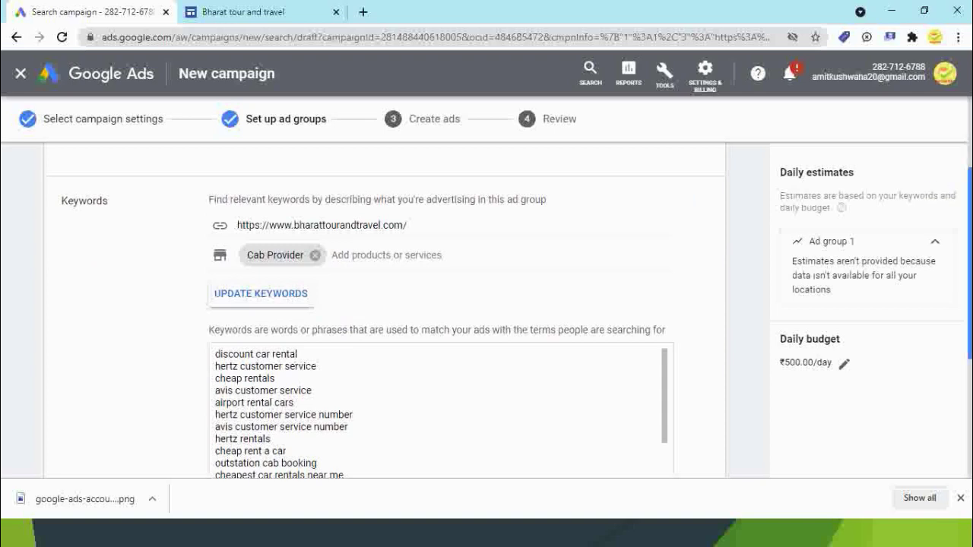
Review the full list of suggested keywords for the ad group.
scroll(963, 192, down, 3)
scroll(691, 271, up, 5)
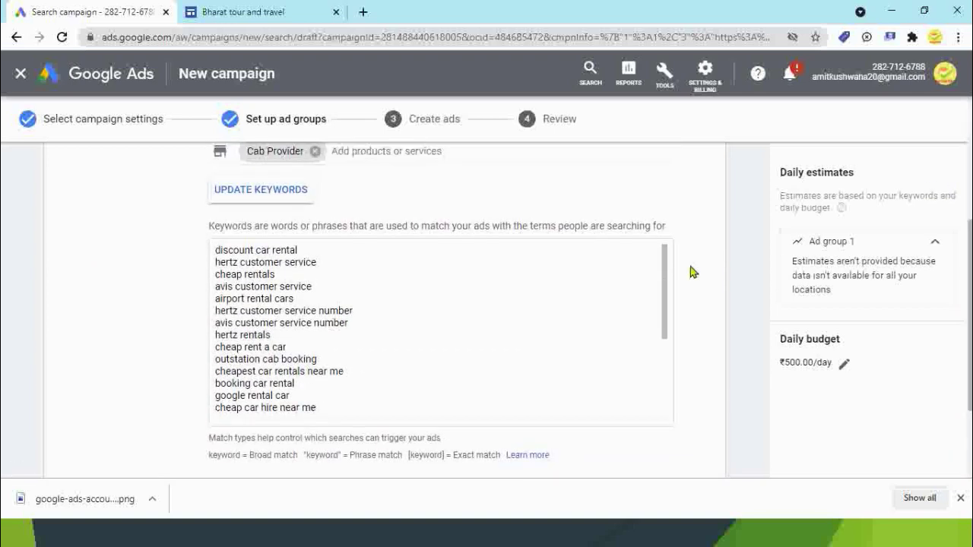
scroll(404, 377, down, 2)
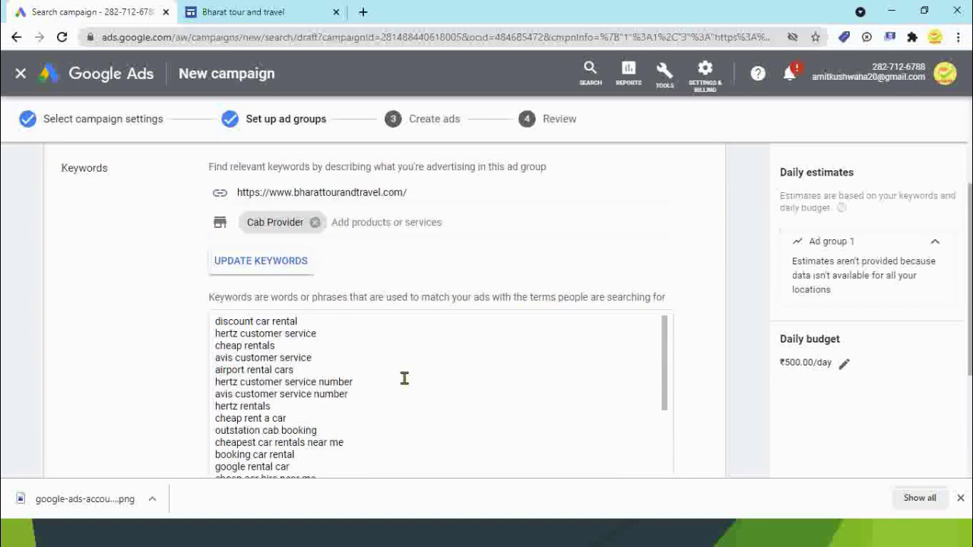
scroll(404, 377, down, 1)
scroll(622, 383, down, 1)
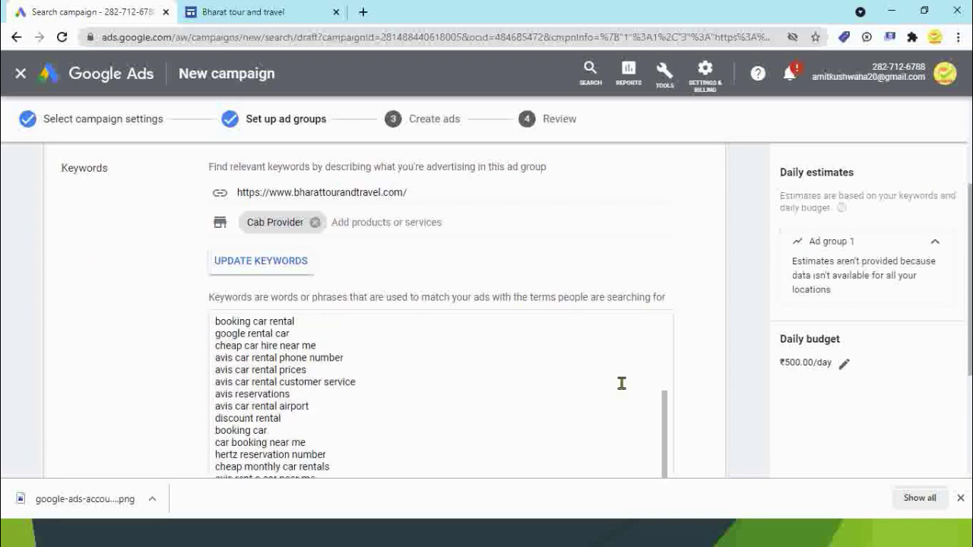
scroll(622, 384, up, 2)
scroll(970, 228, down, 1)
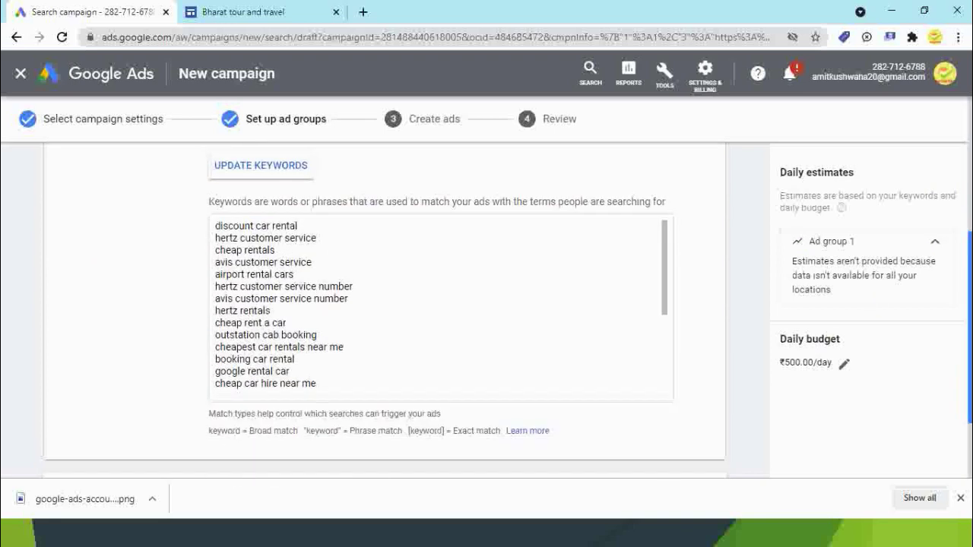
scroll(564, 284, down, 1)
scroll(522, 260, up, 1)
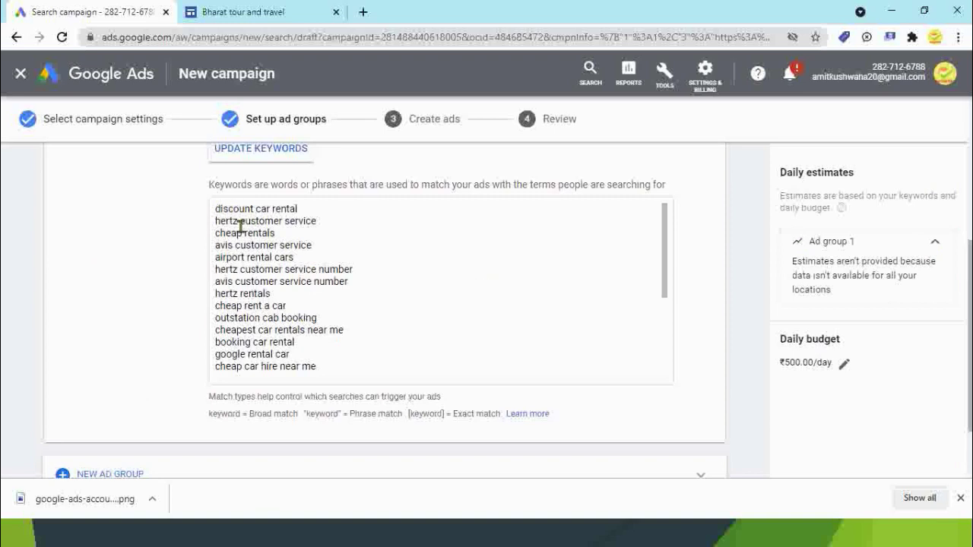
Search Google for "keyword tool" in a new browser tab and open the keywordtool.net website.
click(364, 12)
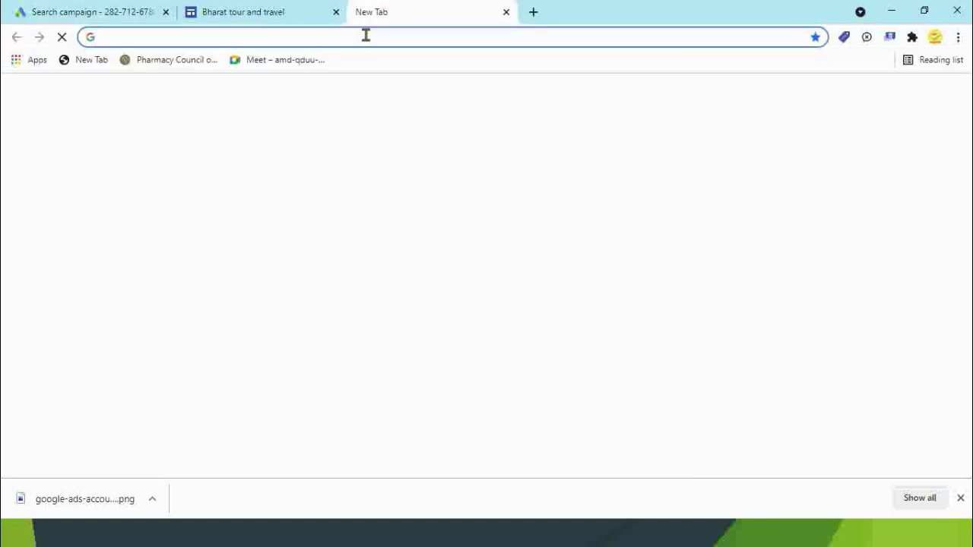
text(goog)
key(BackSpace)
key(BackSpace)
key(BackSpace)
key(BackSpace)
key(BackSpace)
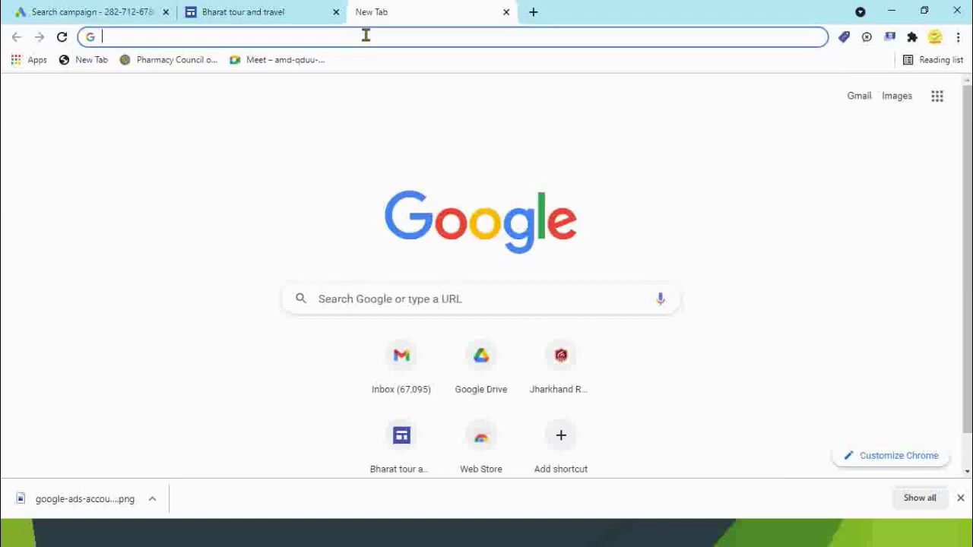
text(keyword)
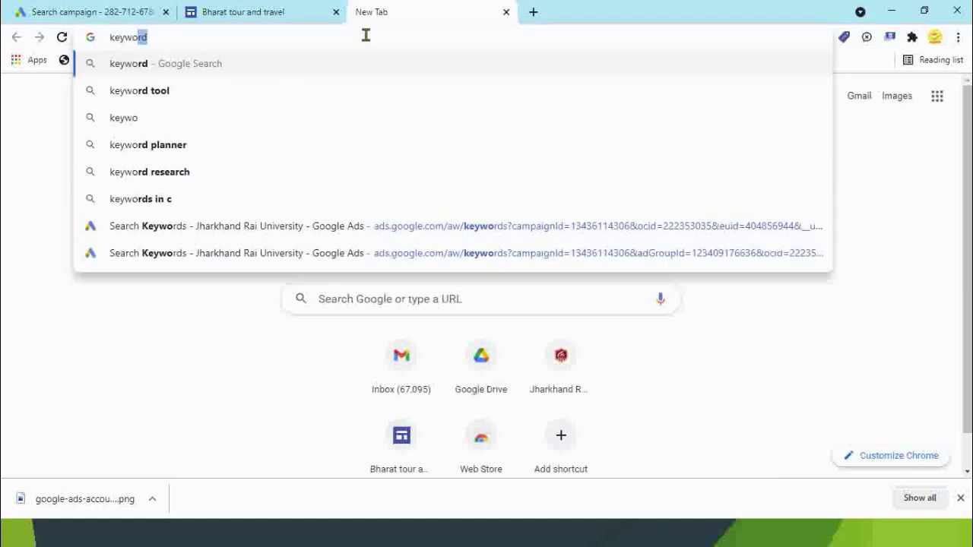
key(Down)
key(Return)
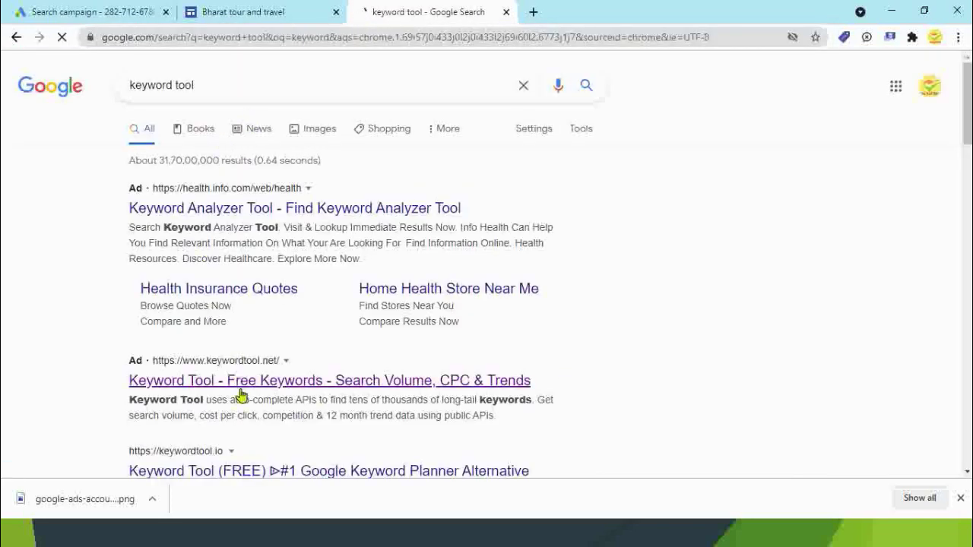
click(273, 363)
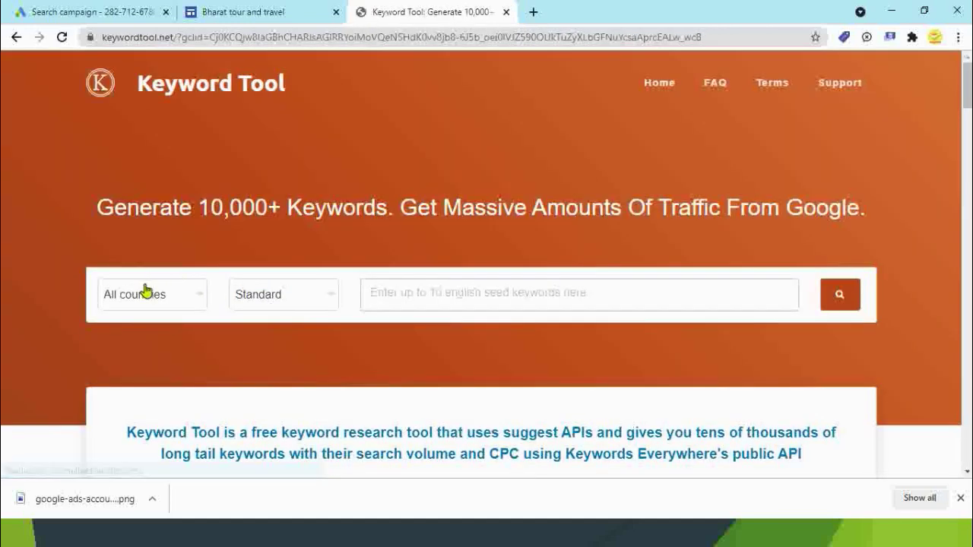
Run a Standard keyword search for India with "tour and travel" as the seed keyword.
click(200, 304)
text(in)
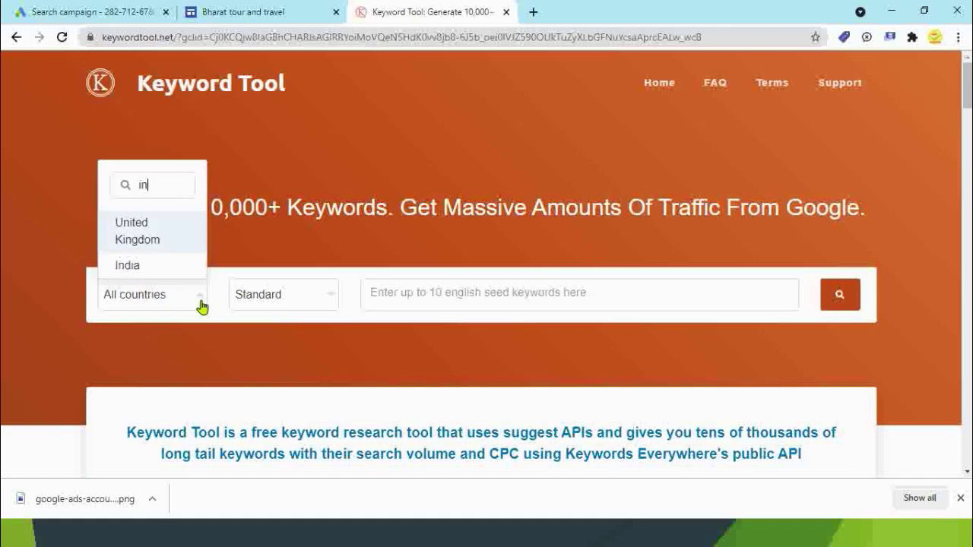
text(di)
key(Return)
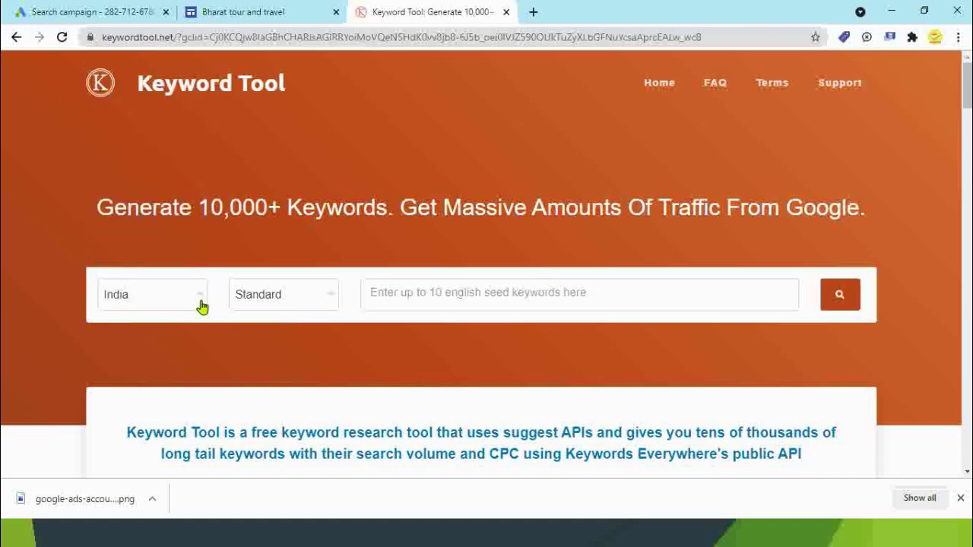
key(Tab)
key(Tab)
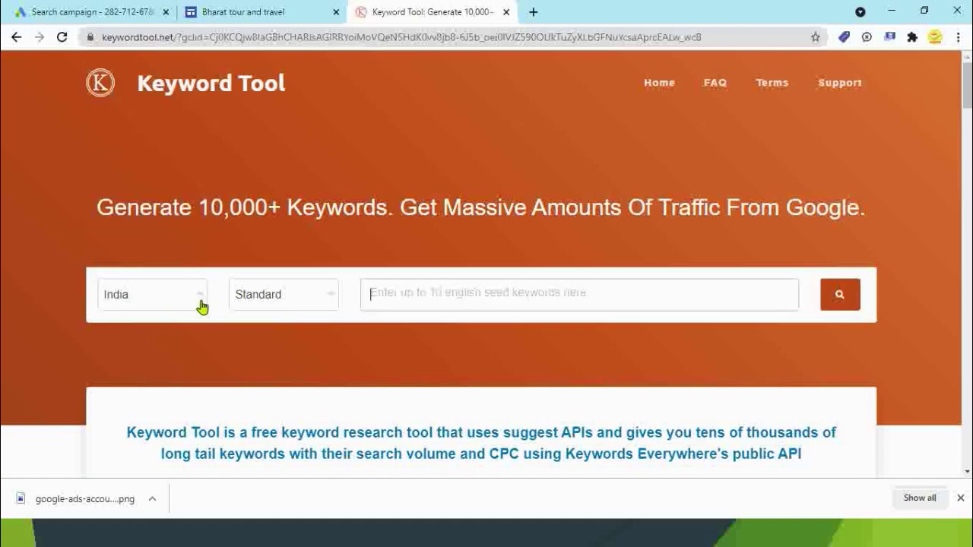
text(cab)
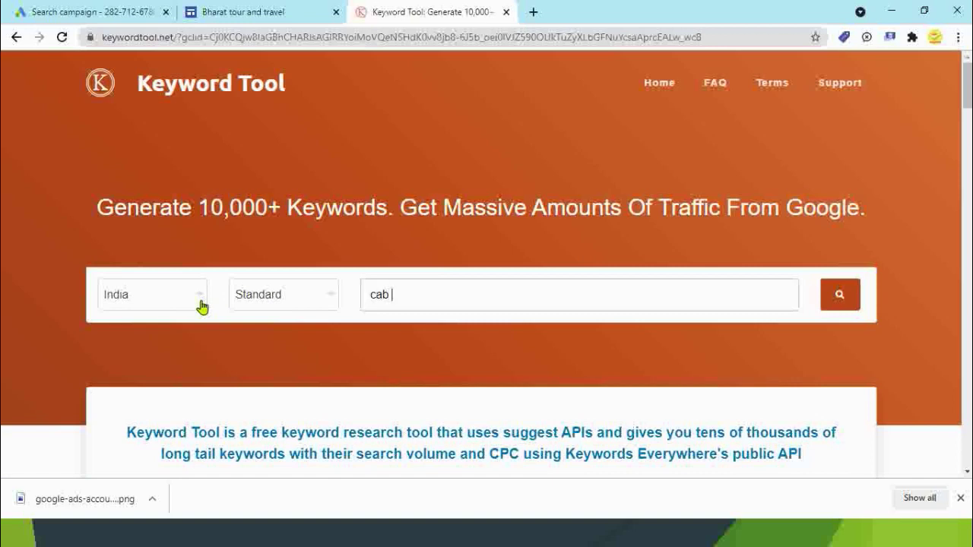
text(tour and travel)
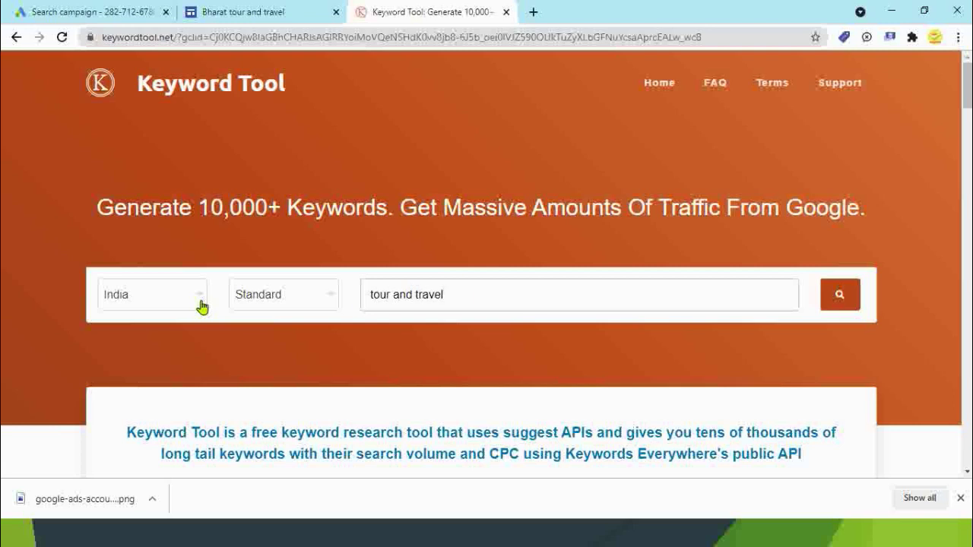
key(Return)
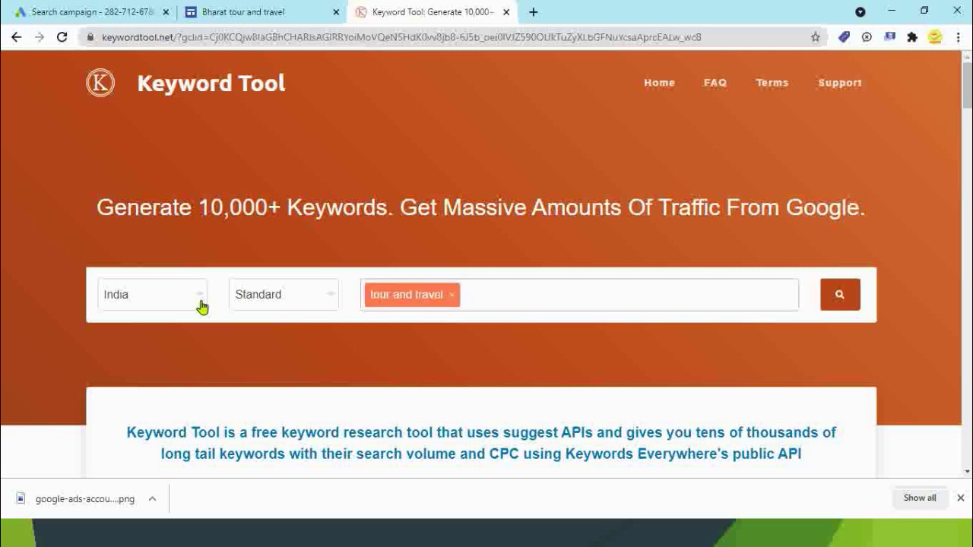
click(840, 308)
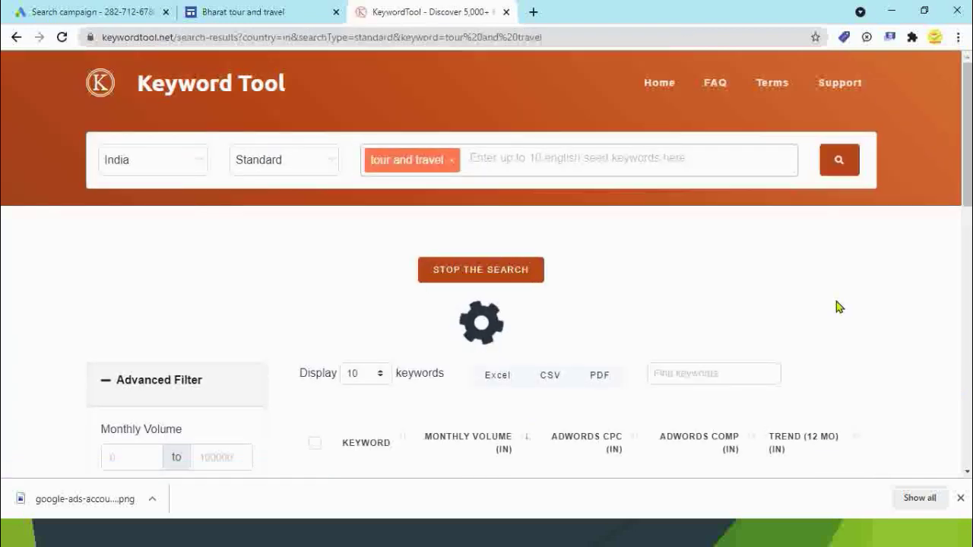
Examine the keyword ideas for tour and travel, including the volume, CPC, competition and trend columns.
scroll(836, 307, down, 4)
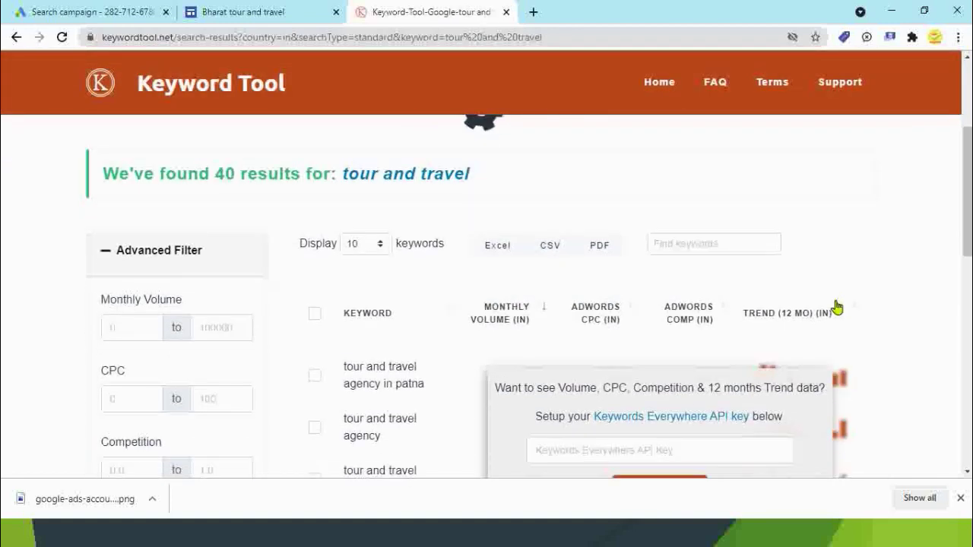
scroll(836, 307, down, 2)
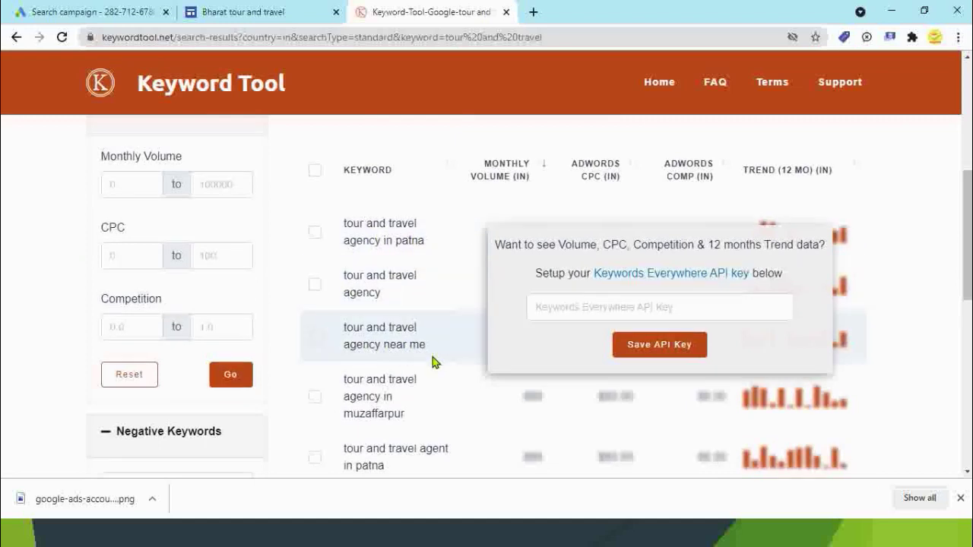
scroll(426, 349, down, 2)
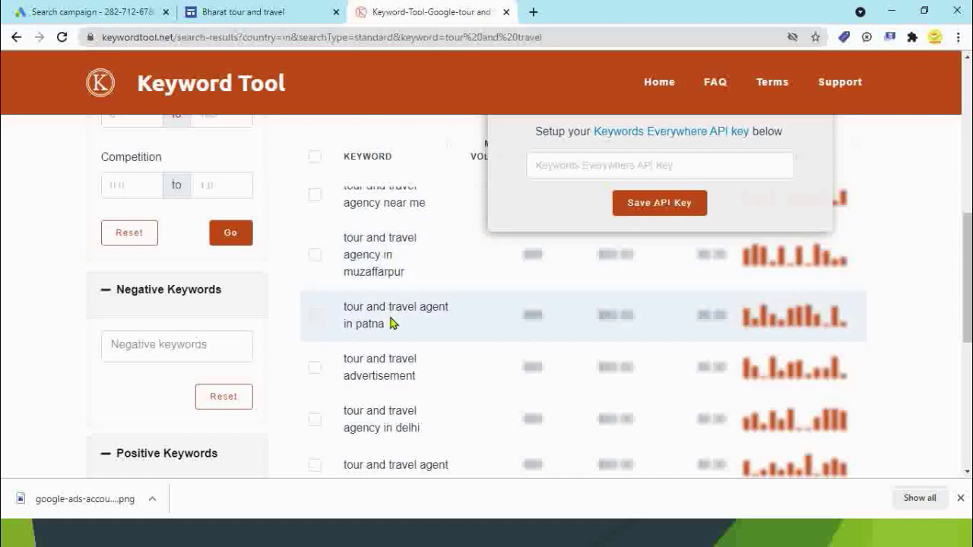
scroll(391, 348, down, 4)
scroll(389, 334, up, 2)
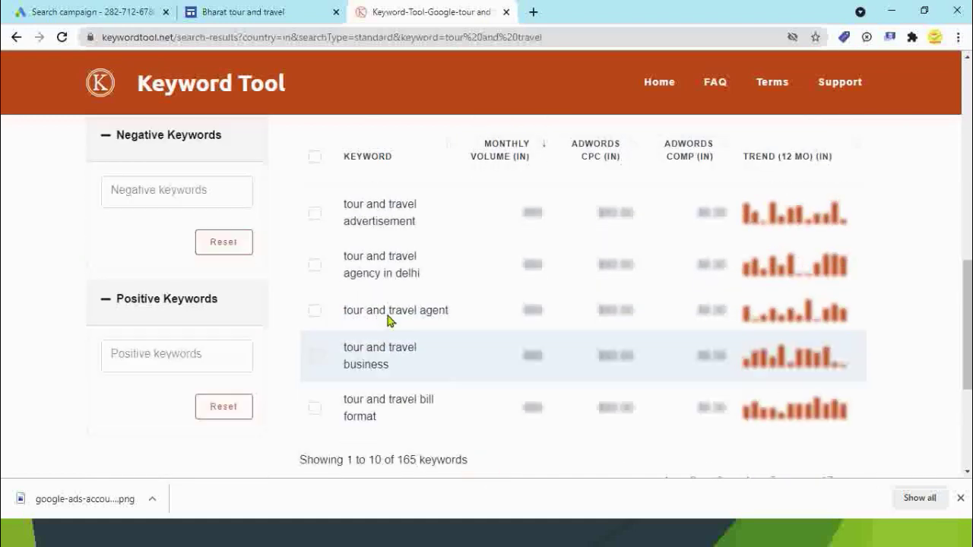
scroll(388, 321, up, 5)
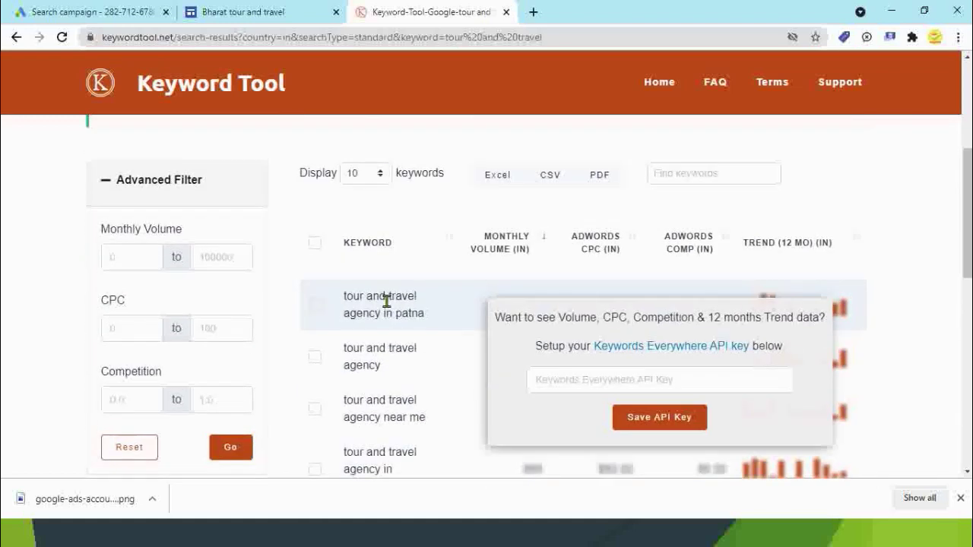
scroll(449, 312, up, 1)
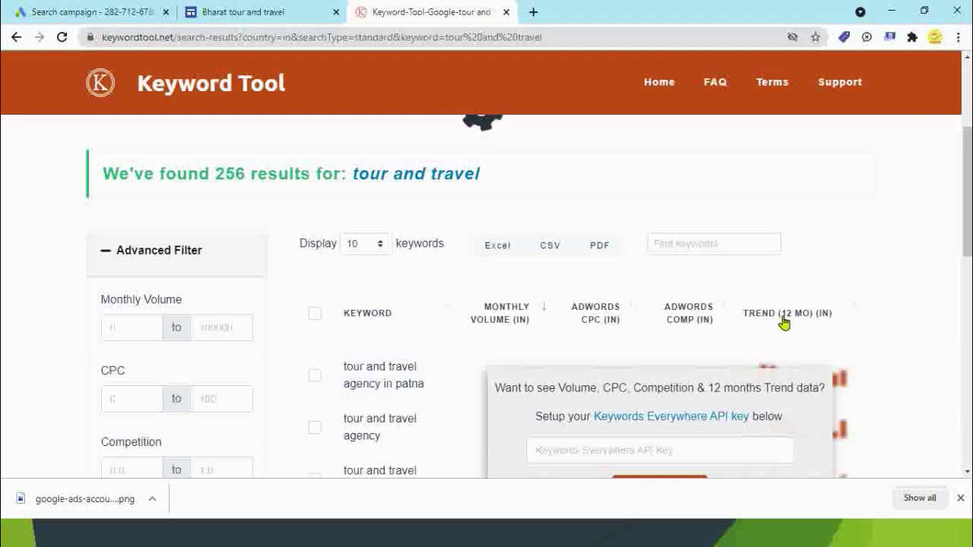
scroll(784, 323, down, 2)
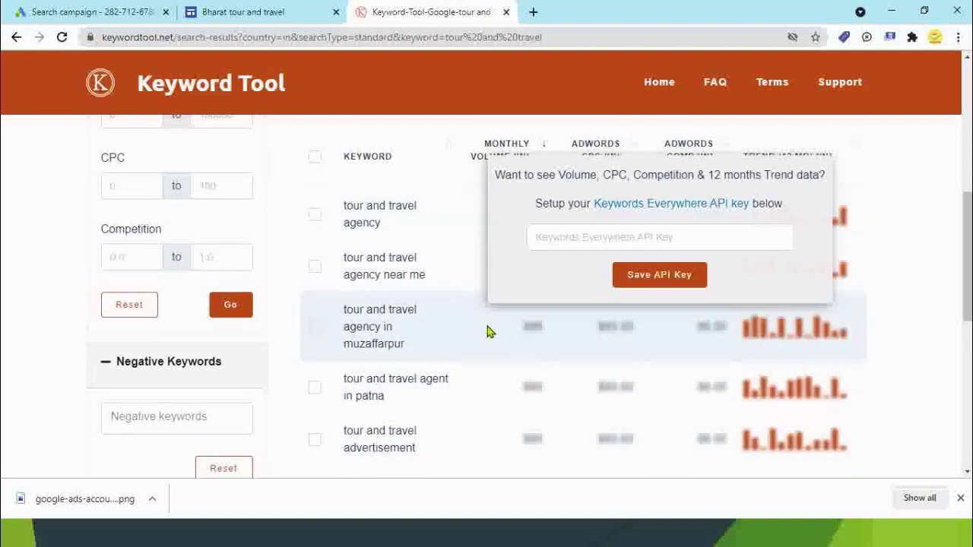
scroll(487, 326, up, 2)
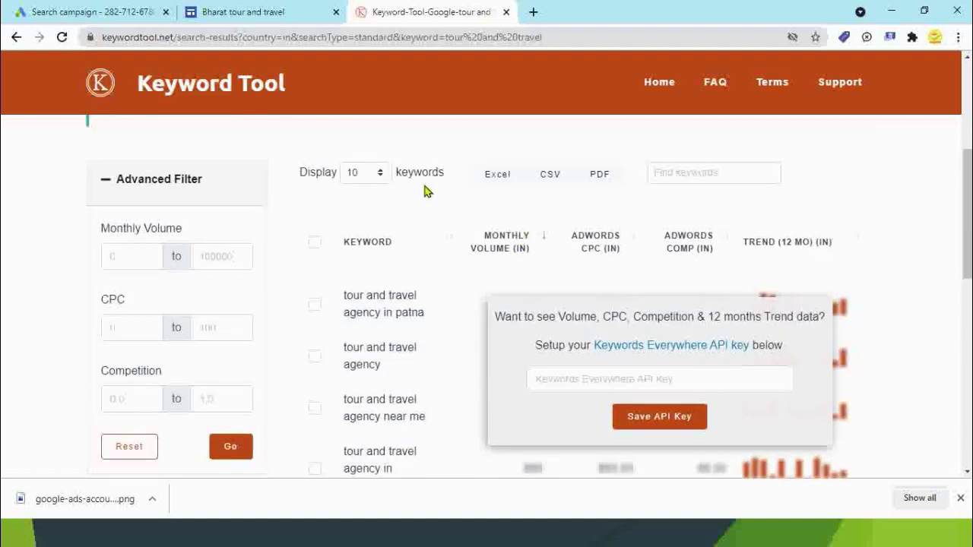
Return to the Google Ads campaign draft and view the end of the ad group's keyword list.
click(256, 12)
click(92, 12)
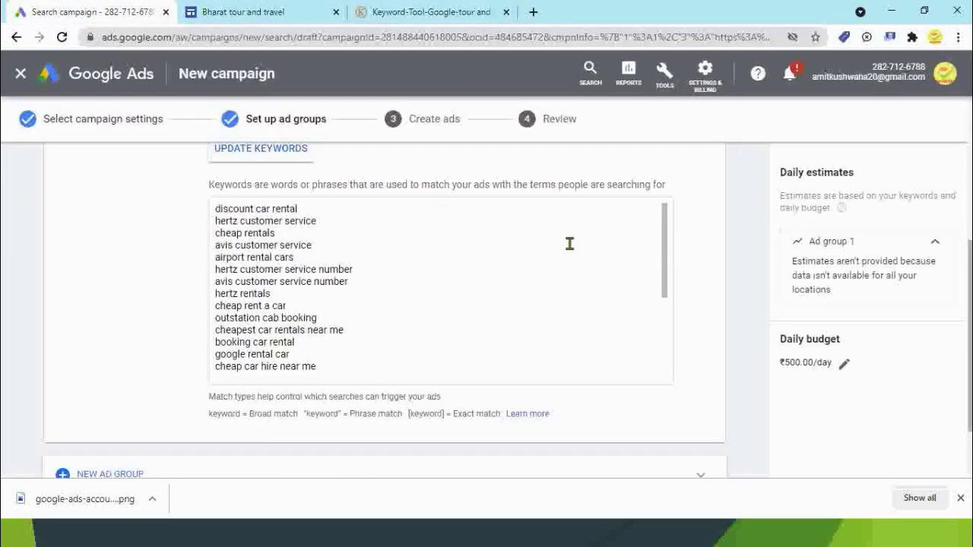
click(386, 319)
scroll(387, 318, down, 3)
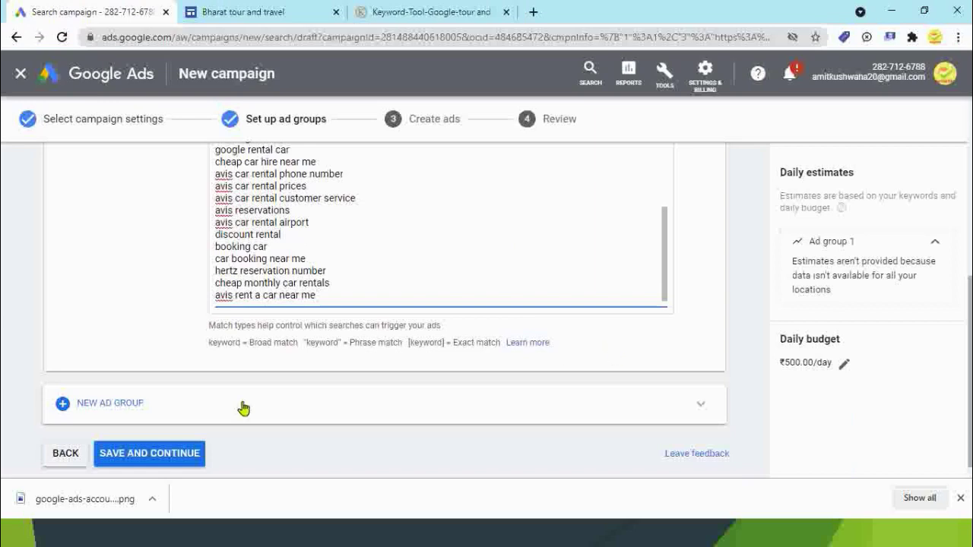
Examine the notation for broad, phrase and exact match types below the keyword list.
drag(250, 343, 295, 343)
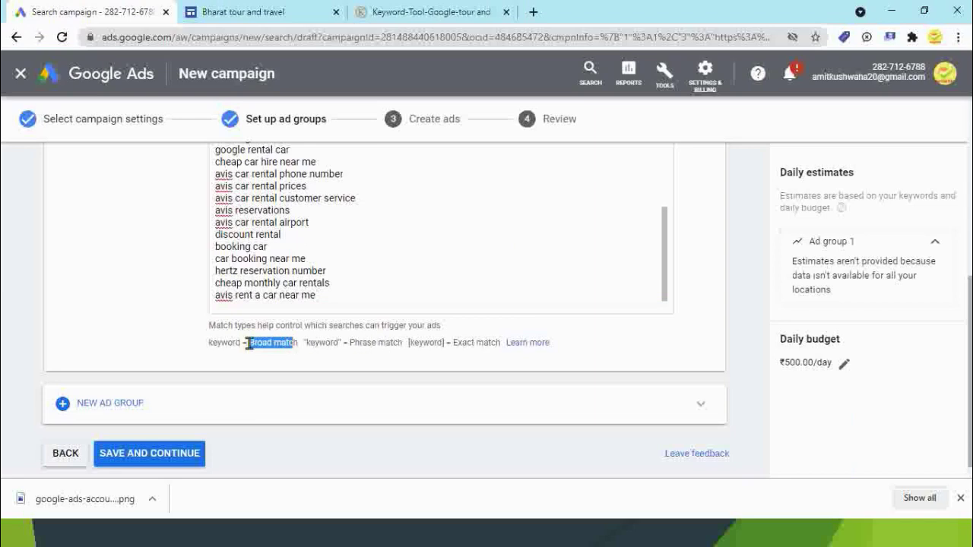
drag(350, 342, 501, 344)
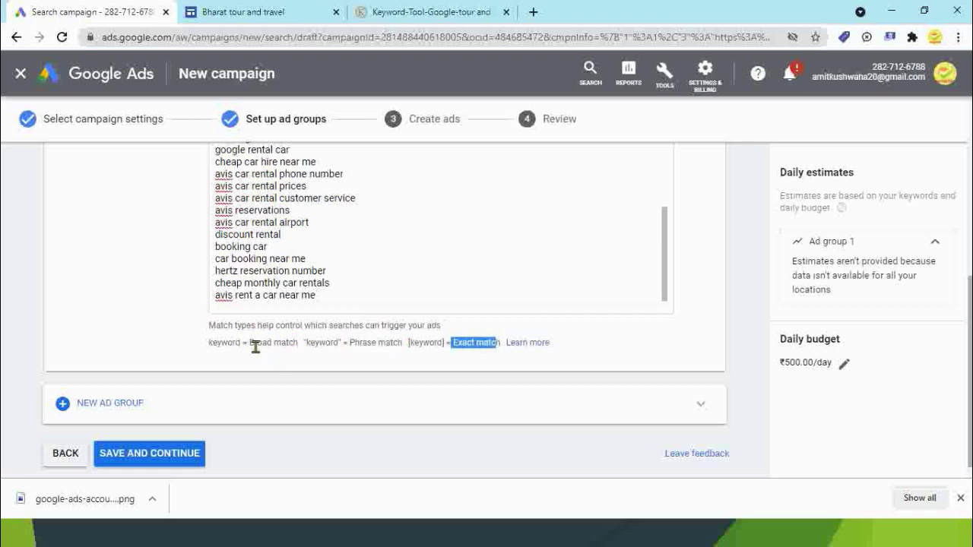
drag(250, 343, 278, 355)
drag(350, 343, 403, 344)
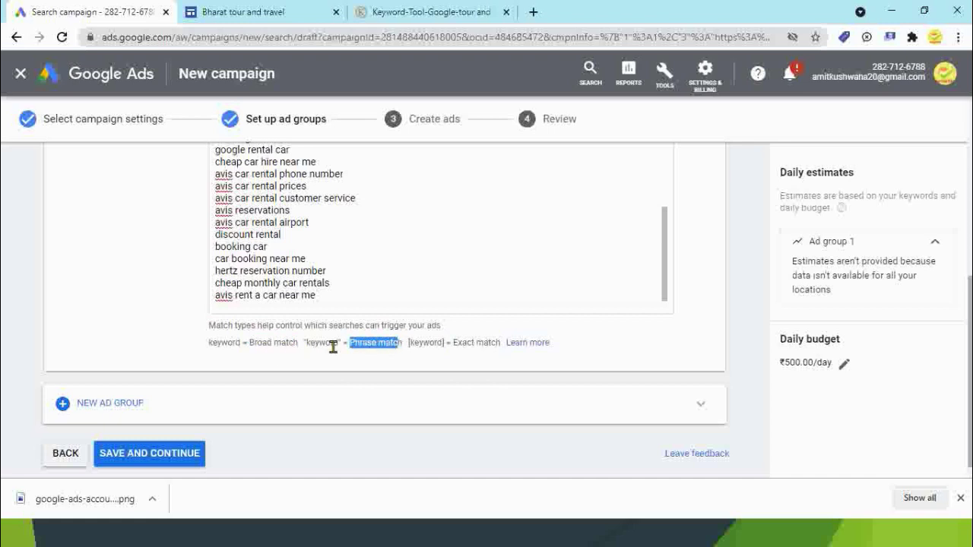
drag(402, 344, 357, 343)
drag(452, 343, 496, 354)
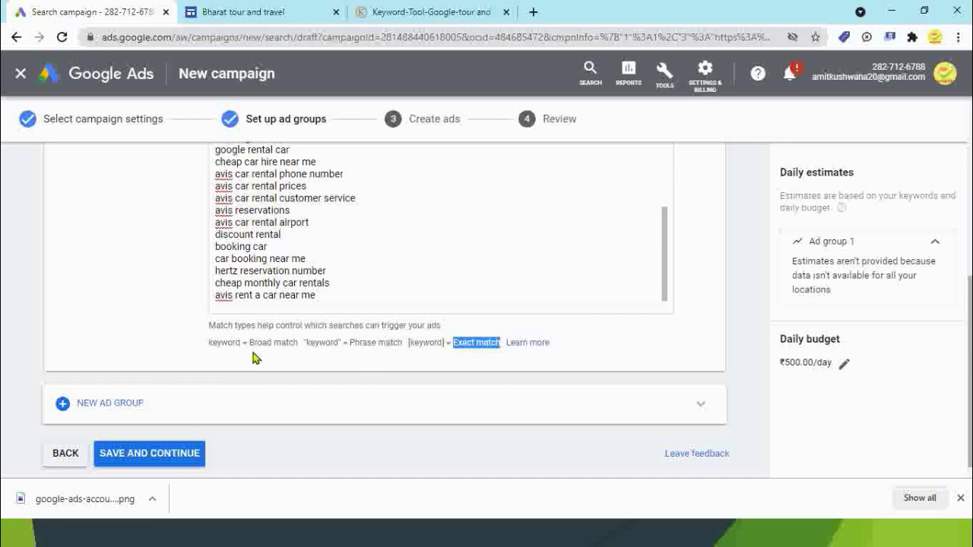
drag(250, 343, 296, 344)
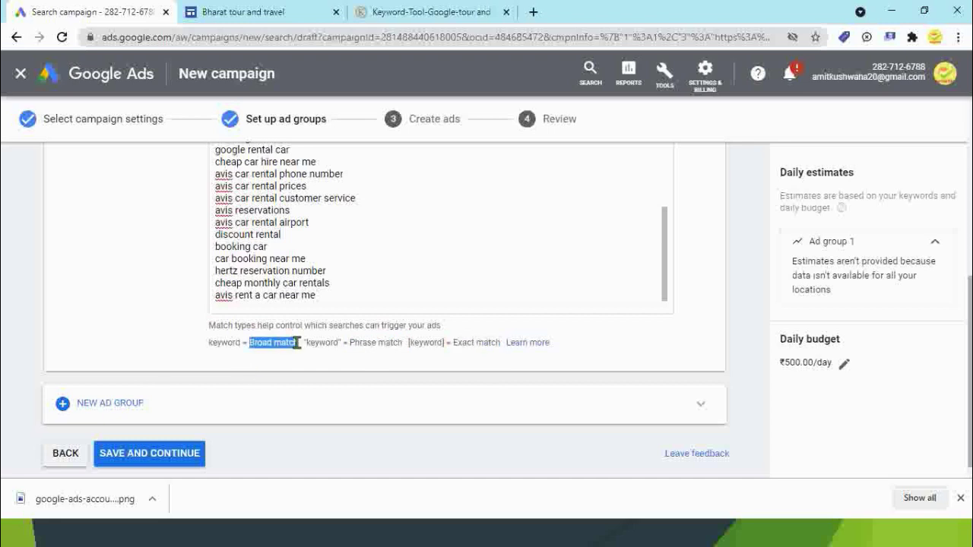
double_click(222, 343)
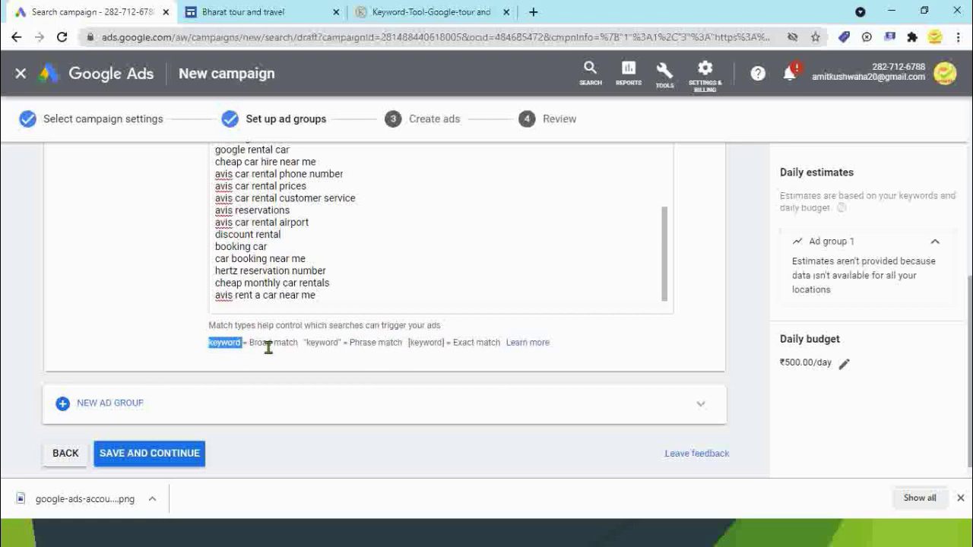
click(253, 345)
drag(253, 345, 287, 345)
drag(350, 343, 387, 343)
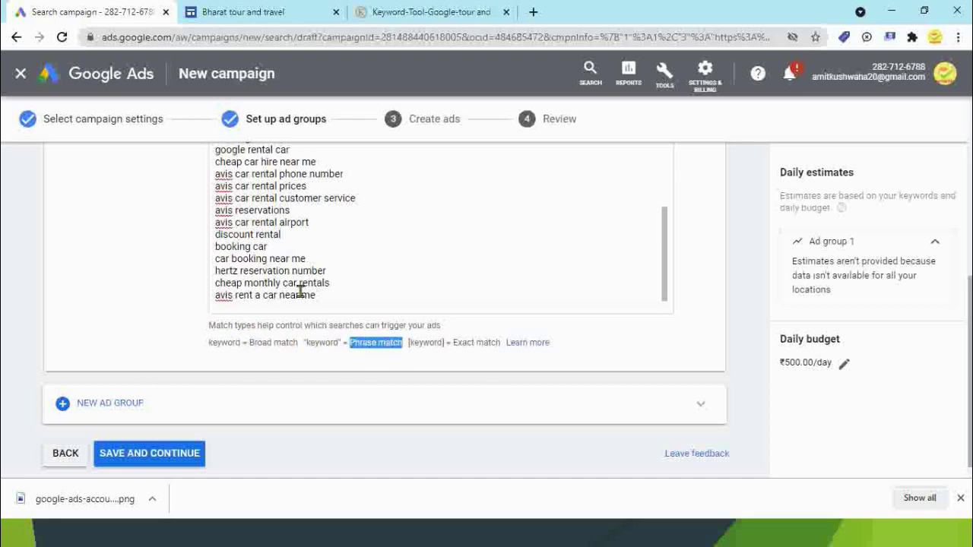
Make the keyword car booking near me a phrase match by enclosing it in double quotation marks.
click(309, 259)
text(")
click(215, 259)
text(")
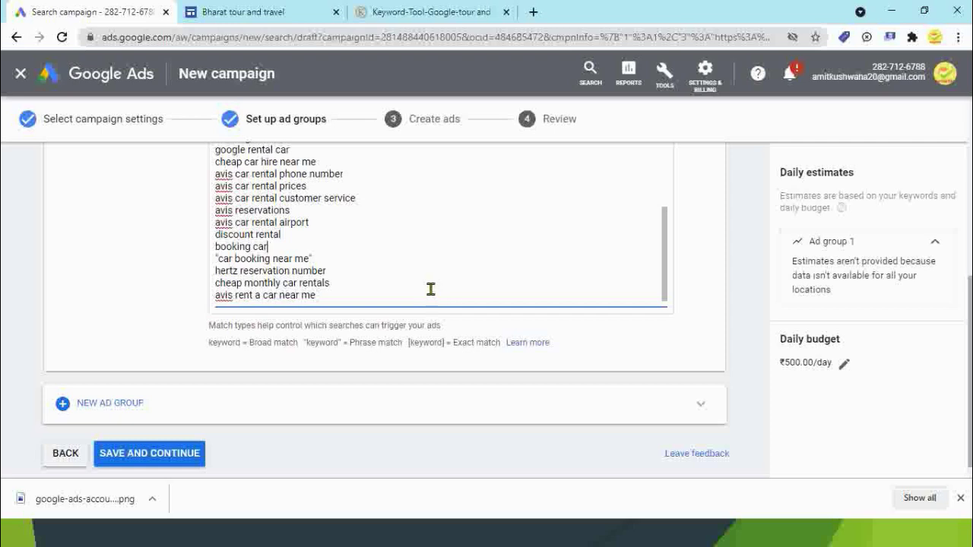
Make the keyword booking car an exact match by enclosing it in square brackets.
text(])
click(216, 246)
text([)
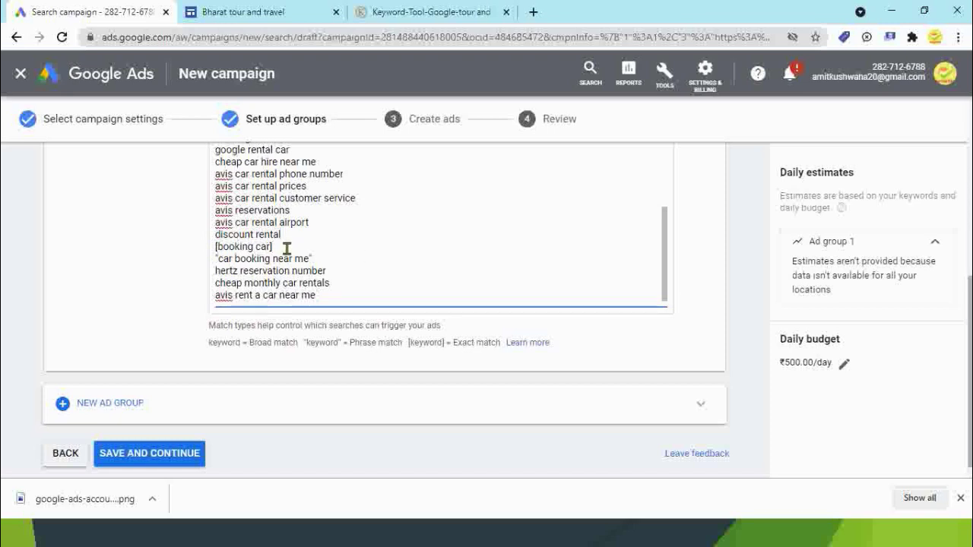
drag(286, 250, 221, 252)
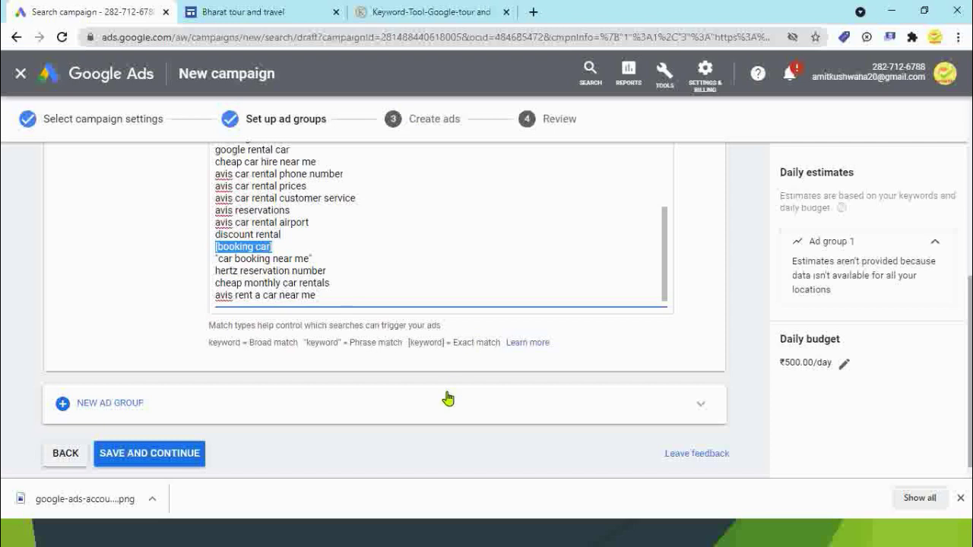
Review the ad group's keyword section and check the Google Ads account structure diagram in the slide show.
scroll(449, 395, up, 10)
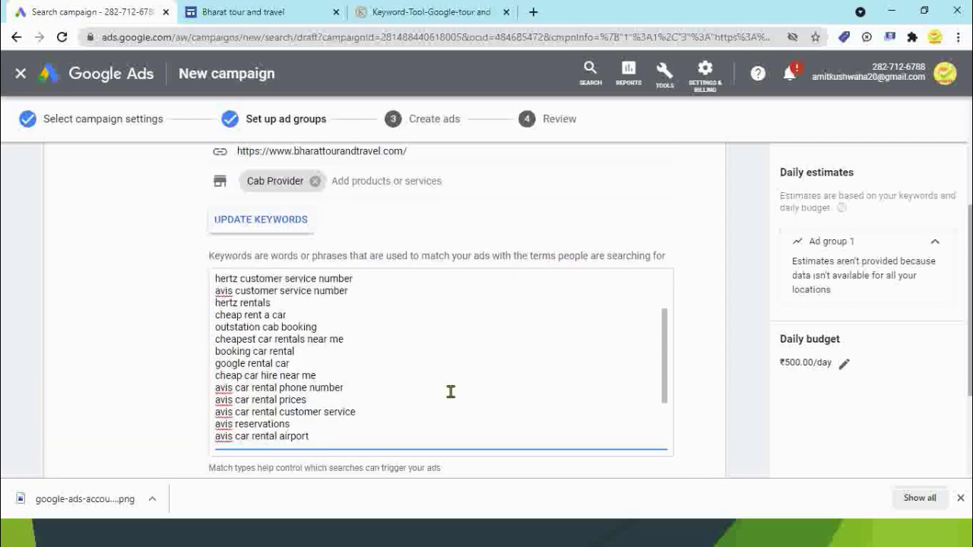
scroll(453, 397, down, 1)
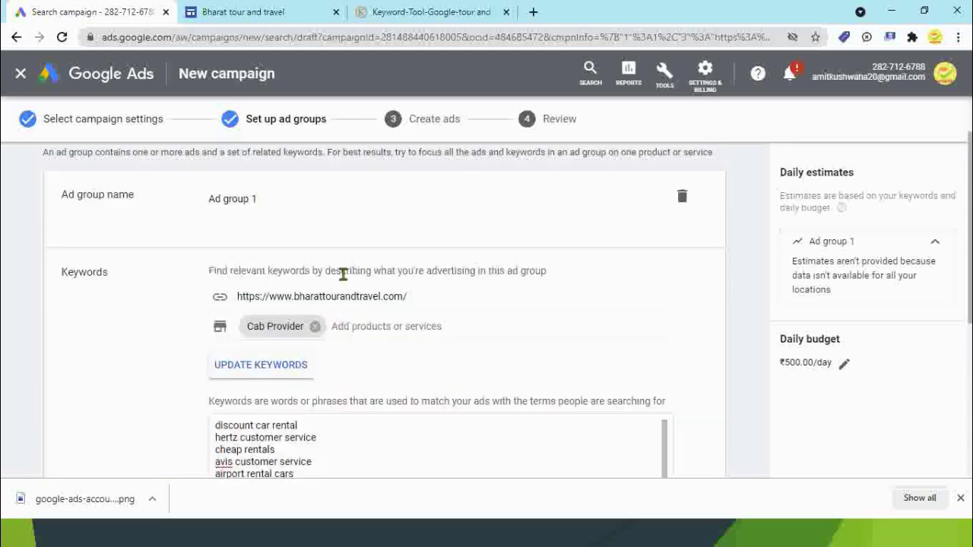
scroll(576, 317, down, 4)
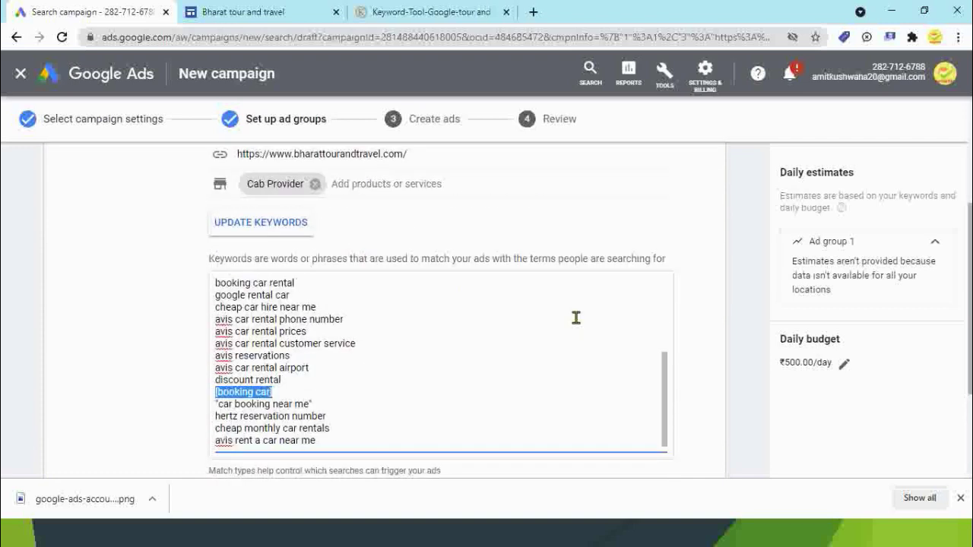
scroll(575, 316, down, 2)
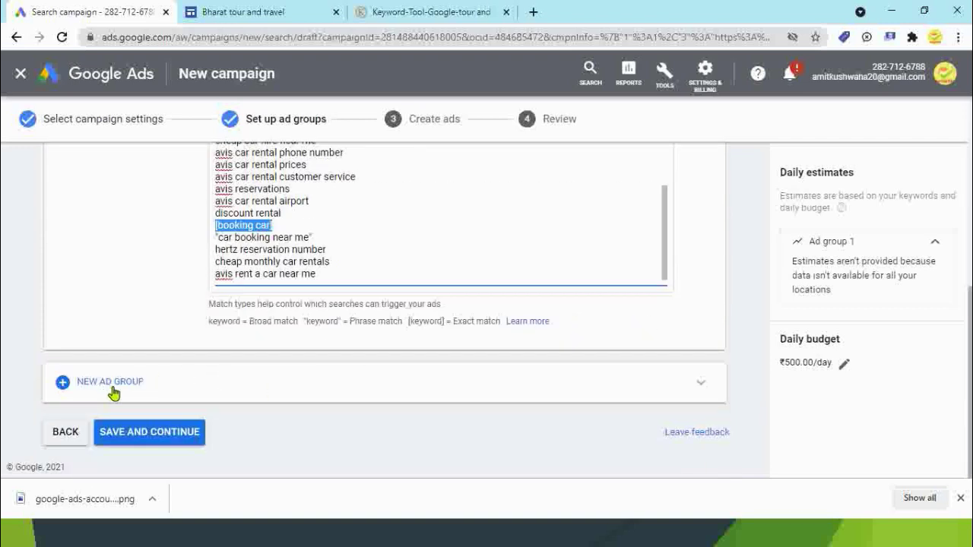
scroll(113, 393, up, 4)
key(alt+Tab)
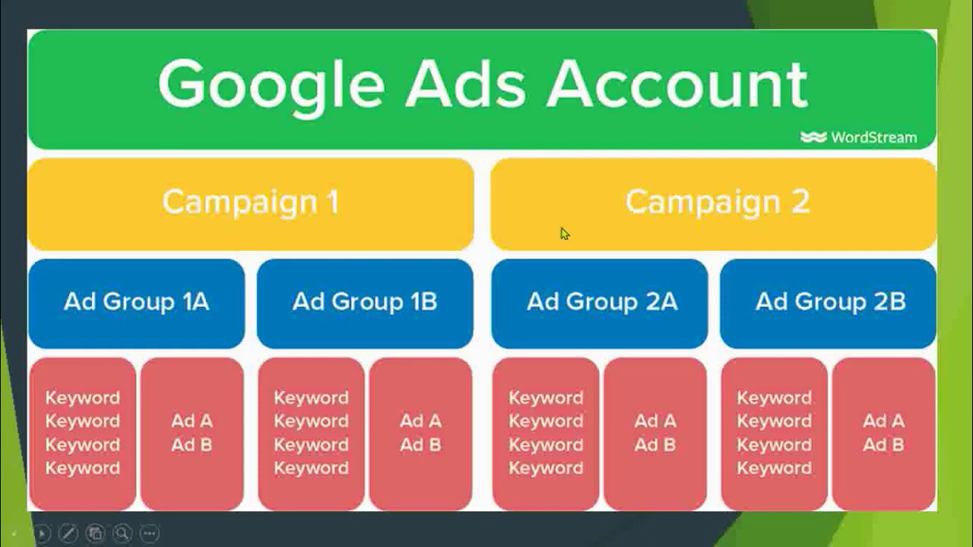
key(alt+Tab)
Add a second ad group to the campaign and look over its empty name and keyword fields.
scroll(355, 262, down, 1)
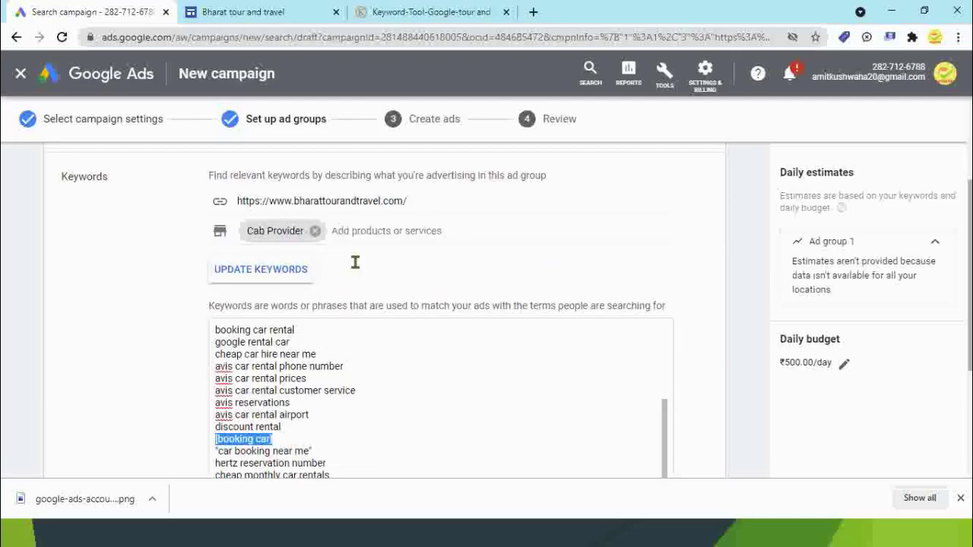
scroll(355, 262, down, 3)
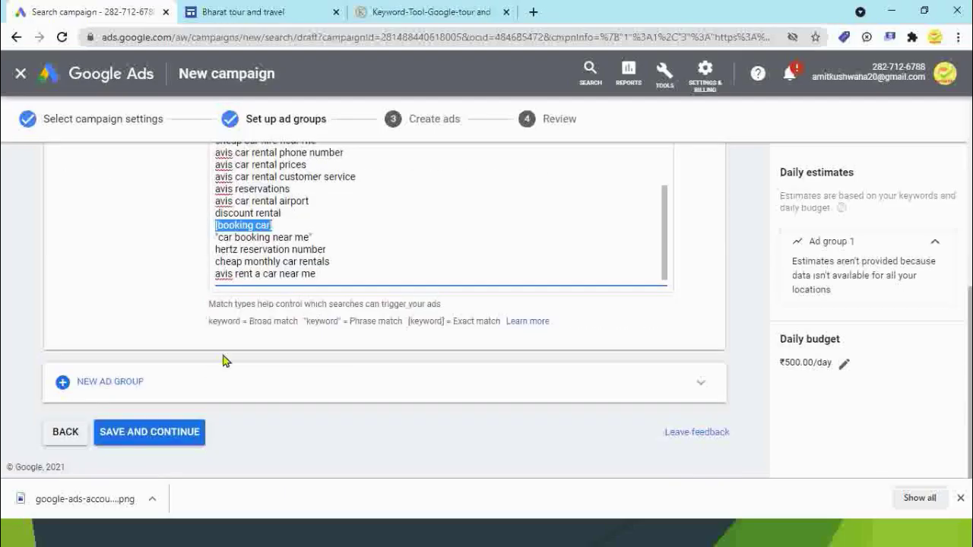
click(110, 387)
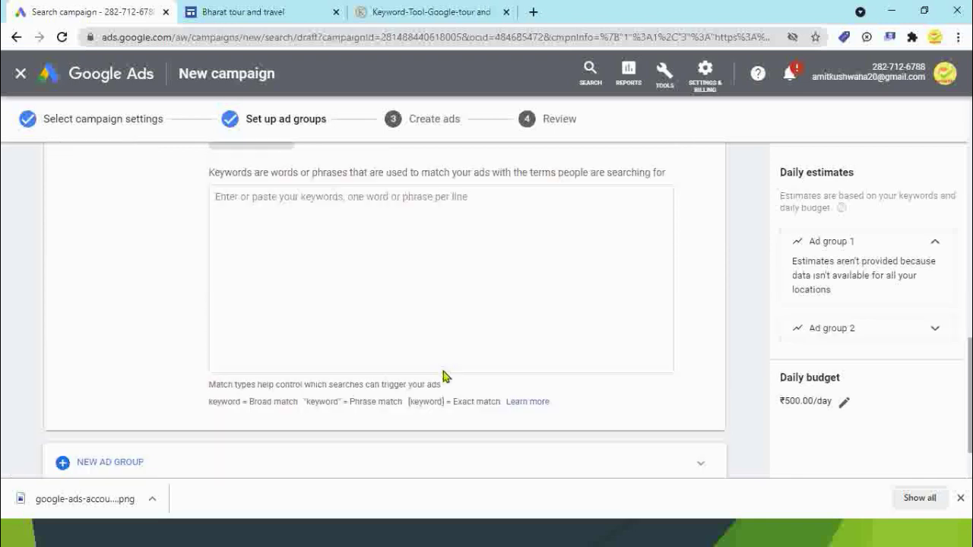
scroll(286, 206, up, 1)
scroll(408, 301, down, 1)
scroll(409, 305, up, 2)
scroll(572, 329, up, 2)
scroll(573, 329, up, 1)
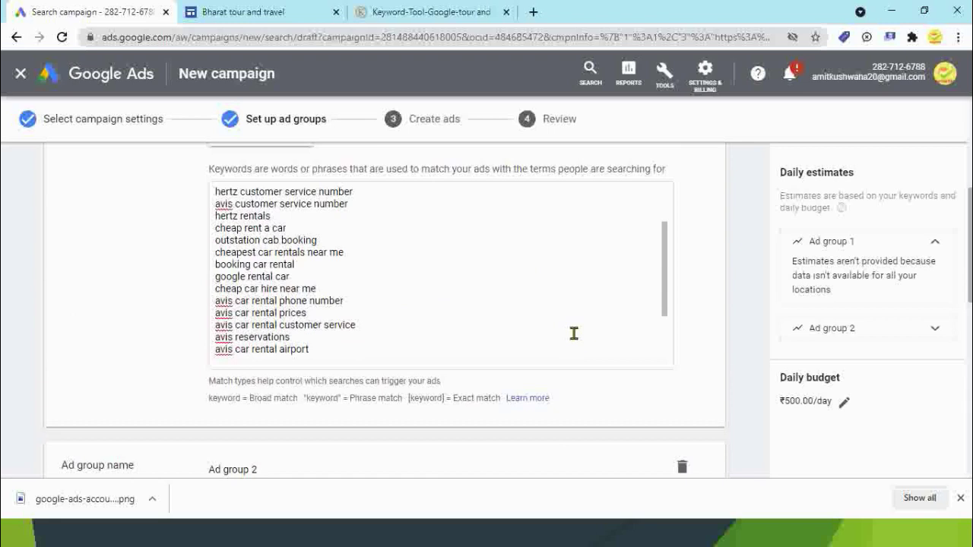
Look through the Bharat tour and travel home page, including its services and booking form, and return to the campaign draft.
click(243, 12)
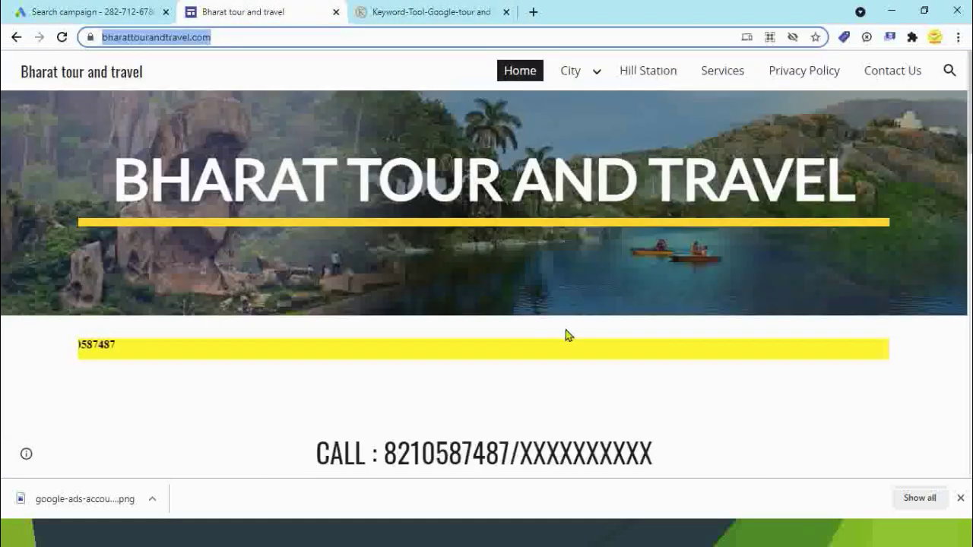
scroll(667, 371, down, 3)
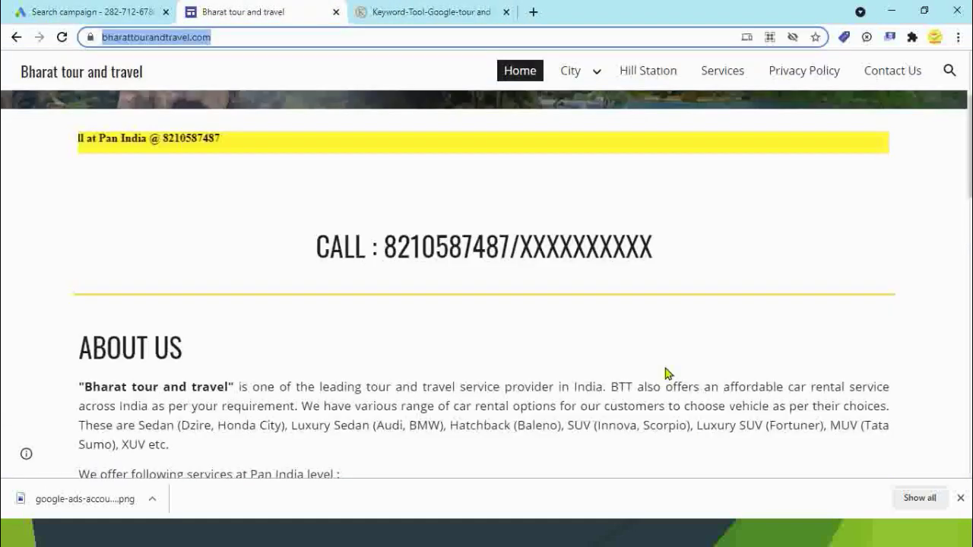
scroll(667, 372, down, 3)
scroll(666, 373, down, 4)
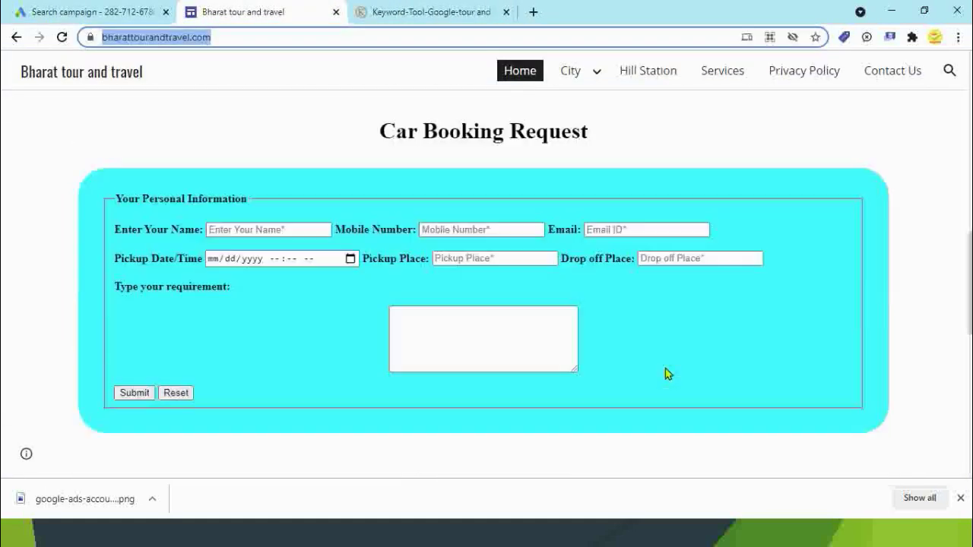
scroll(666, 365, up, 5)
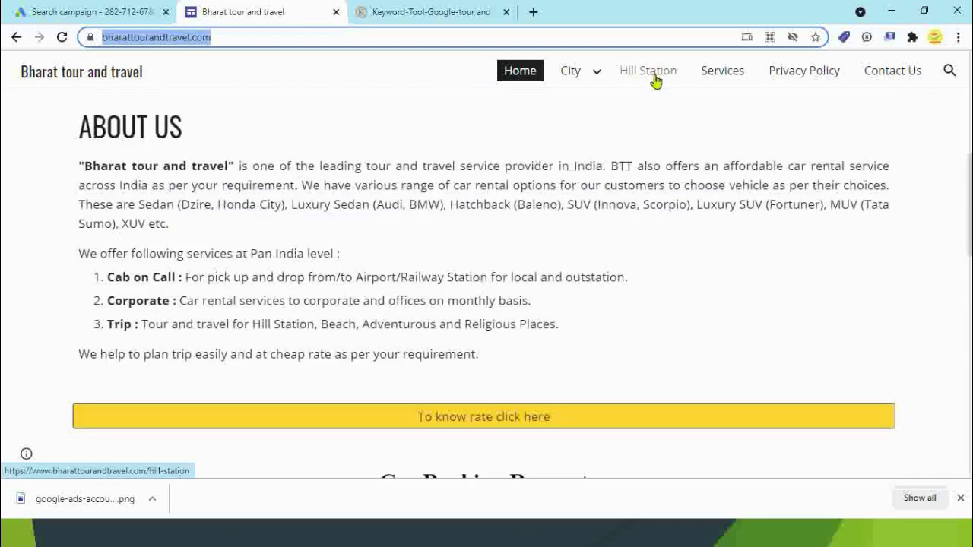
click(109, 10)
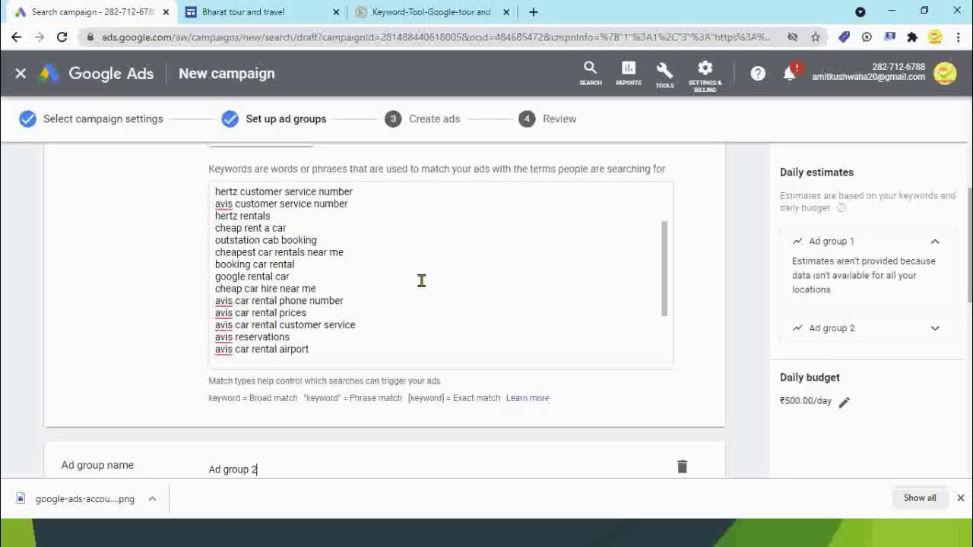
Review the first ad group's keywords and delete the empty second ad group.
scroll(390, 346, up, 2)
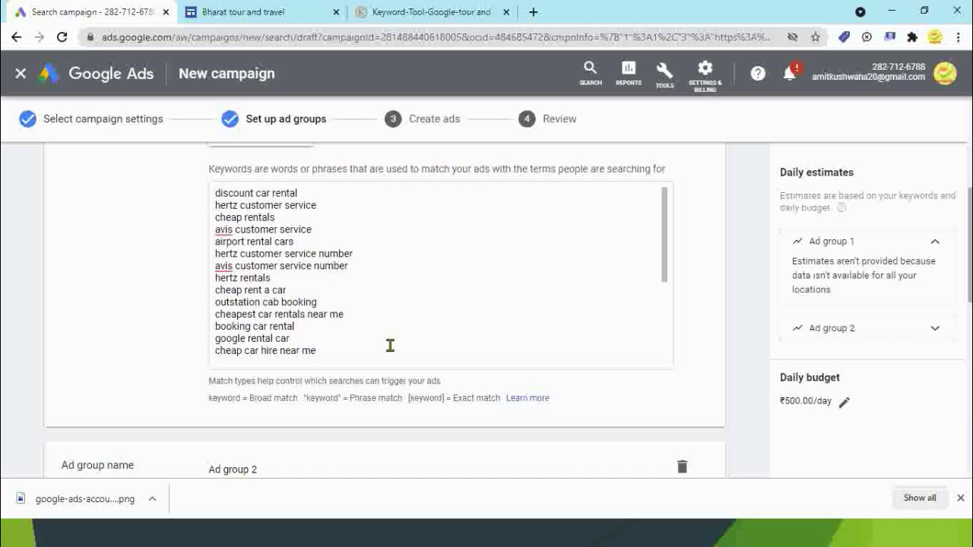
scroll(390, 346, up, 5)
scroll(389, 345, down, 4)
scroll(390, 346, up, 4)
scroll(394, 346, down, 3)
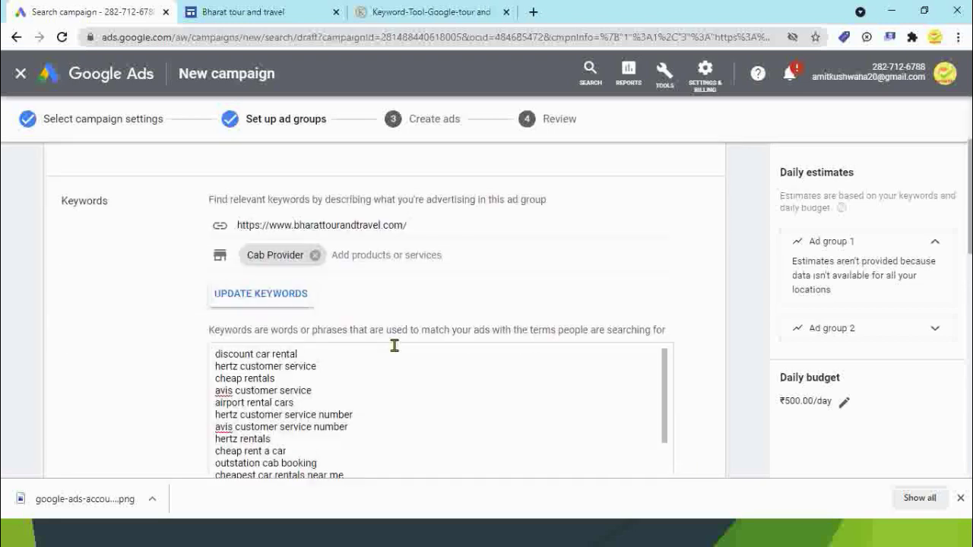
scroll(395, 346, down, 5)
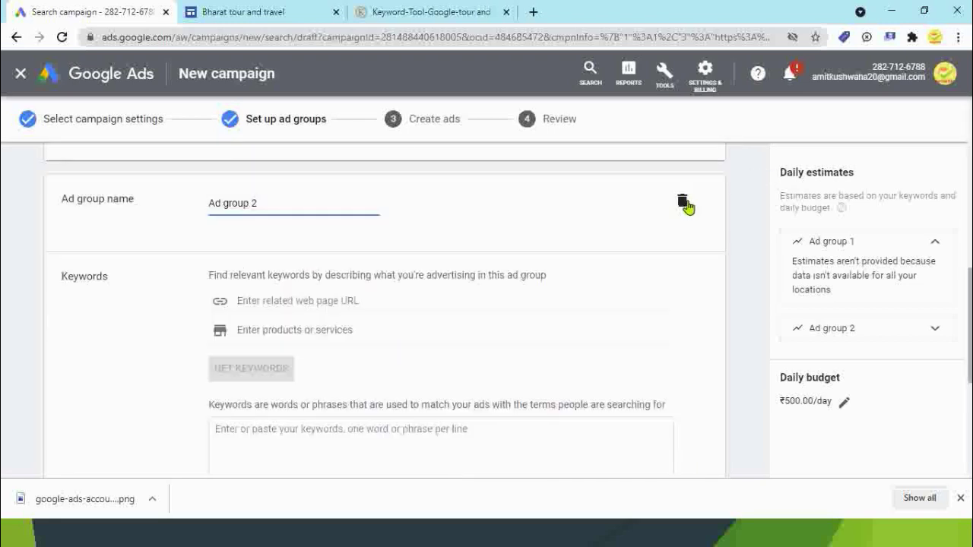
click(683, 203)
Save the ad group setup and continue to the ad creation stage.
scroll(608, 322, down, 3)
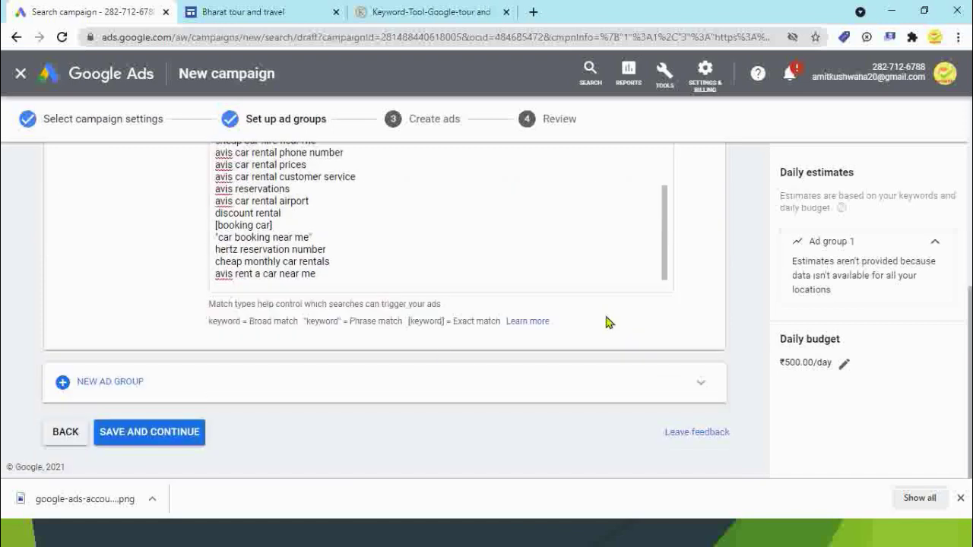
click(187, 431)
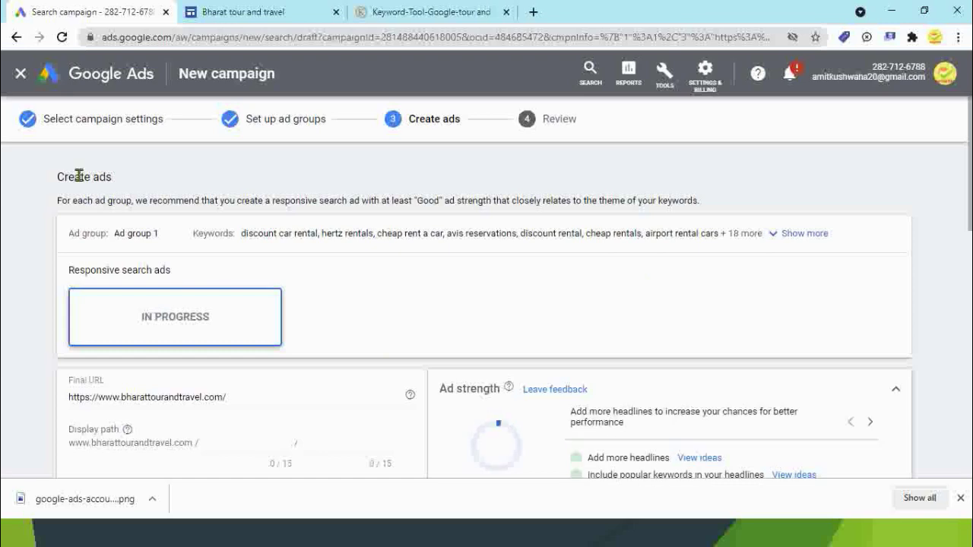
drag(58, 178, 118, 186)
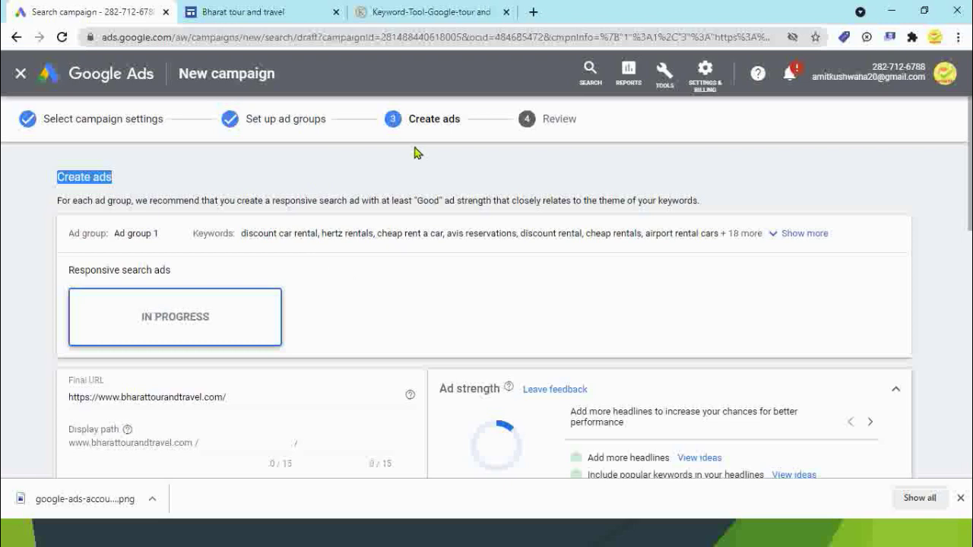
Open the first display path field for editing and examine the ad's URL, headlines, descriptions and preview.
scroll(410, 317, down, 2)
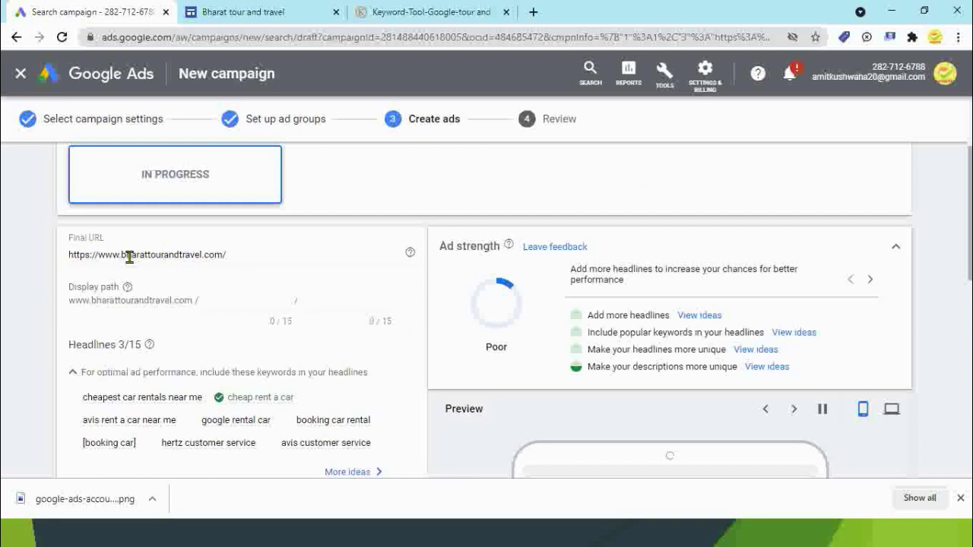
click(218, 301)
scroll(747, 393, down, 2)
scroll(748, 393, down, 5)
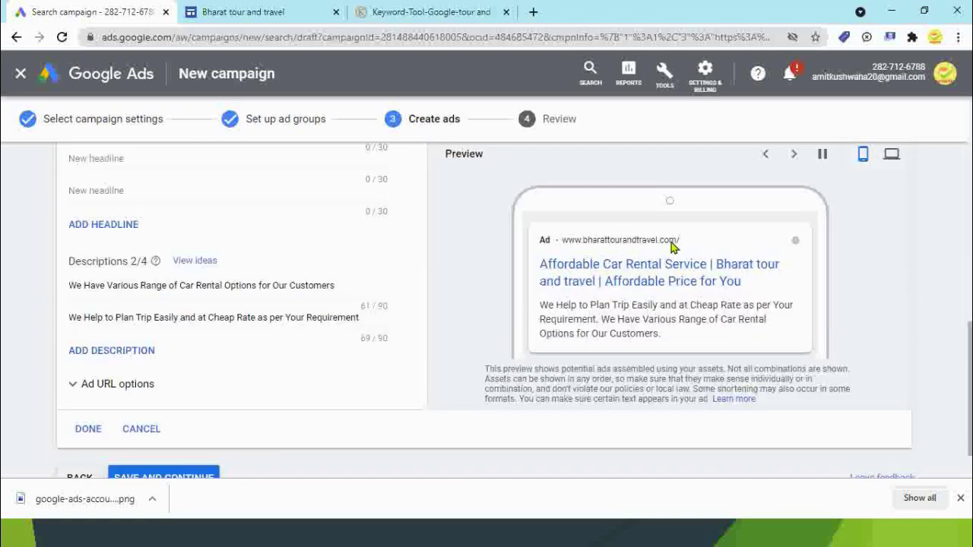
scroll(392, 334, up, 5)
scroll(254, 326, up, 3)
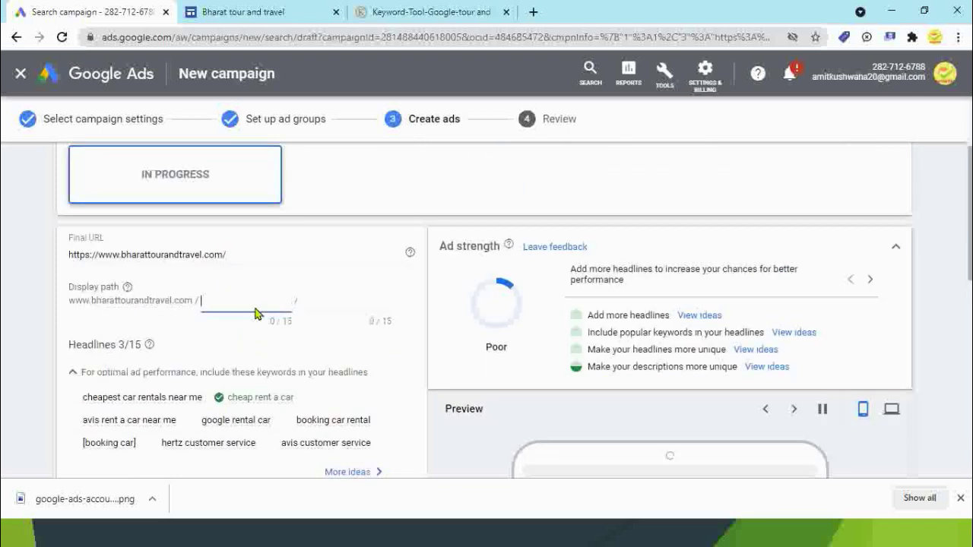
text(Book)
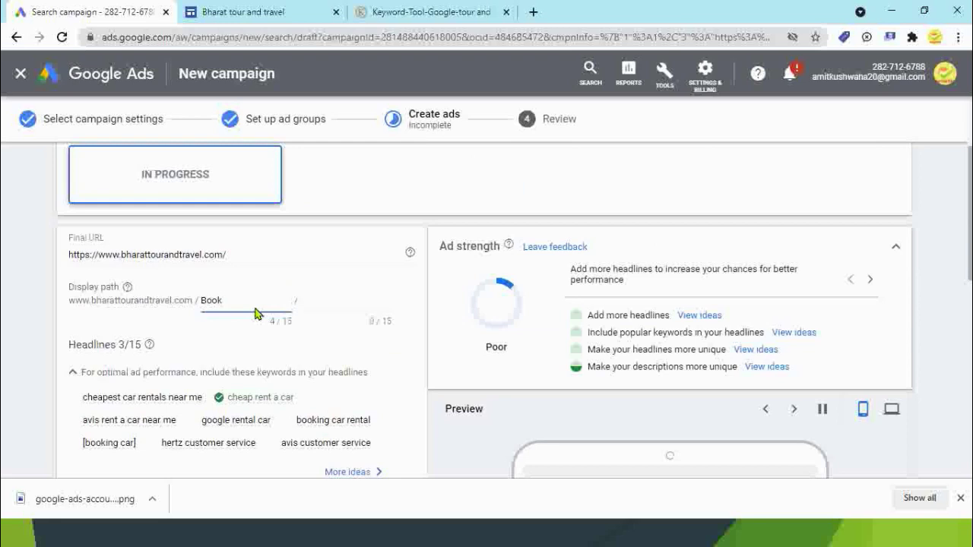
key(BackSpace)
key(BackSpace)
key(BackSpace)
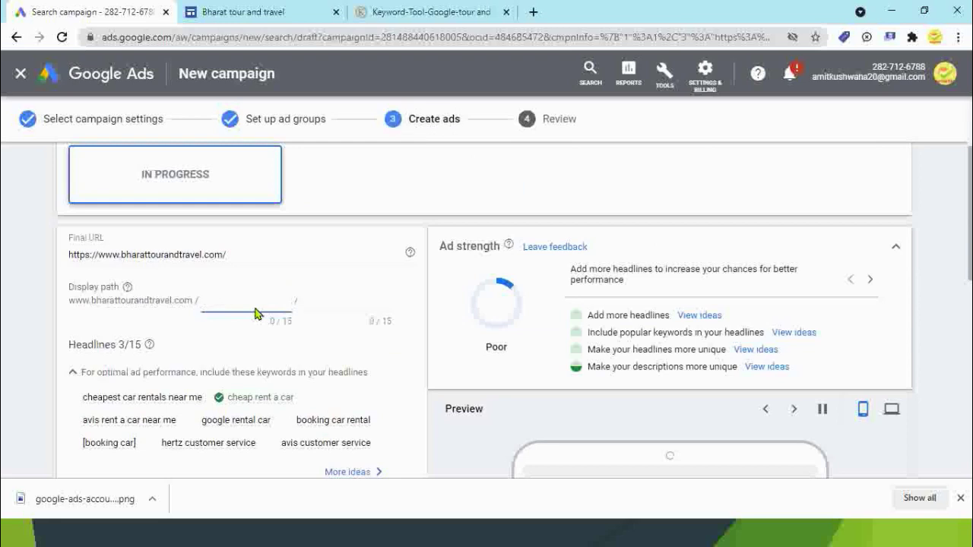
Set the ad's display path to 30% Discount in the first part and available in the second.
text(Discount)
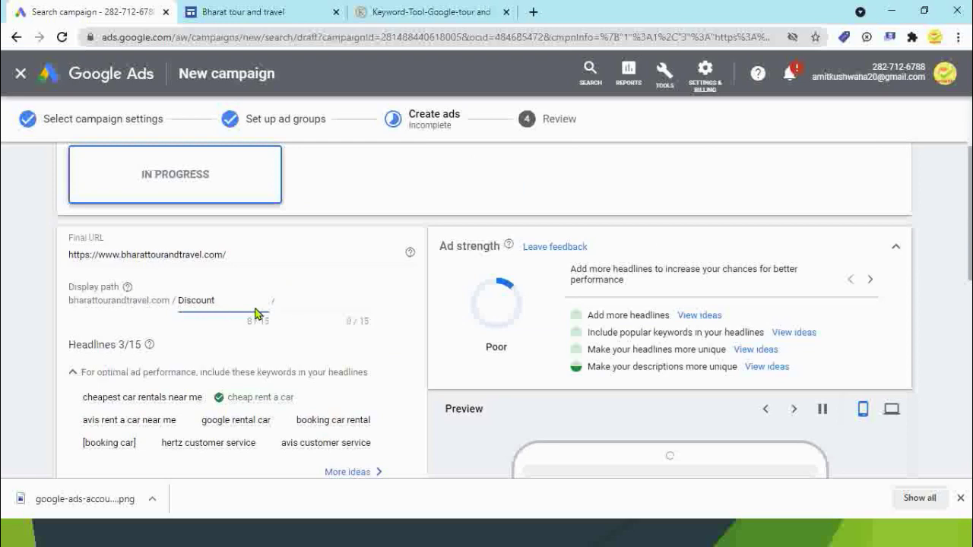
key(Tab)
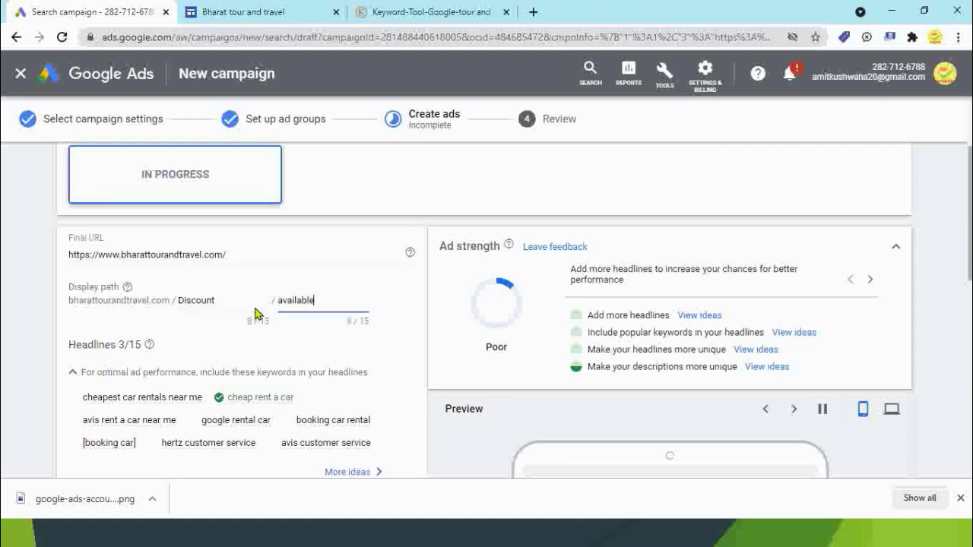
click(400, 320)
click(181, 304)
text(30%)
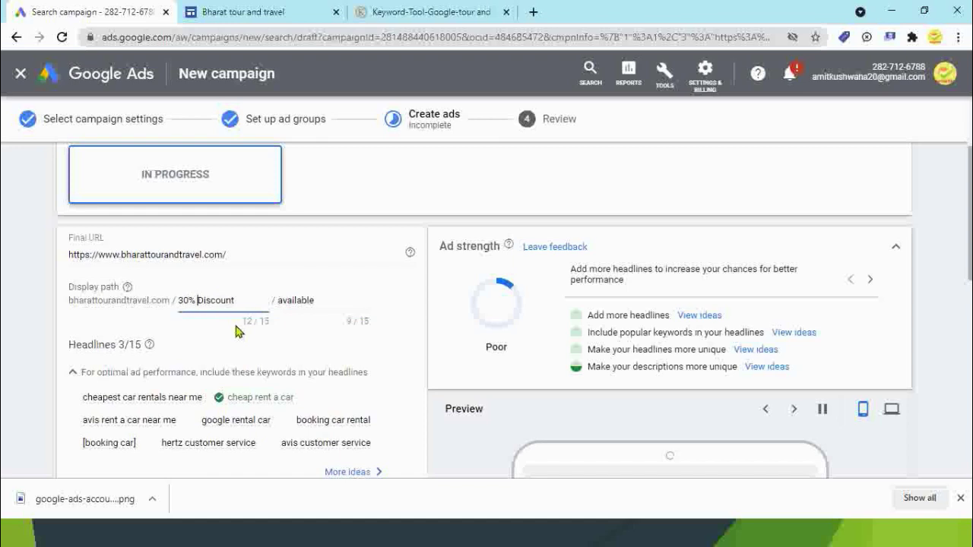
click(387, 342)
Examine the responsive search ad's suggested keywords, headlines and descriptions and how its display path appears in the preview.
scroll(421, 351, down, 2)
scroll(421, 351, down, 2)
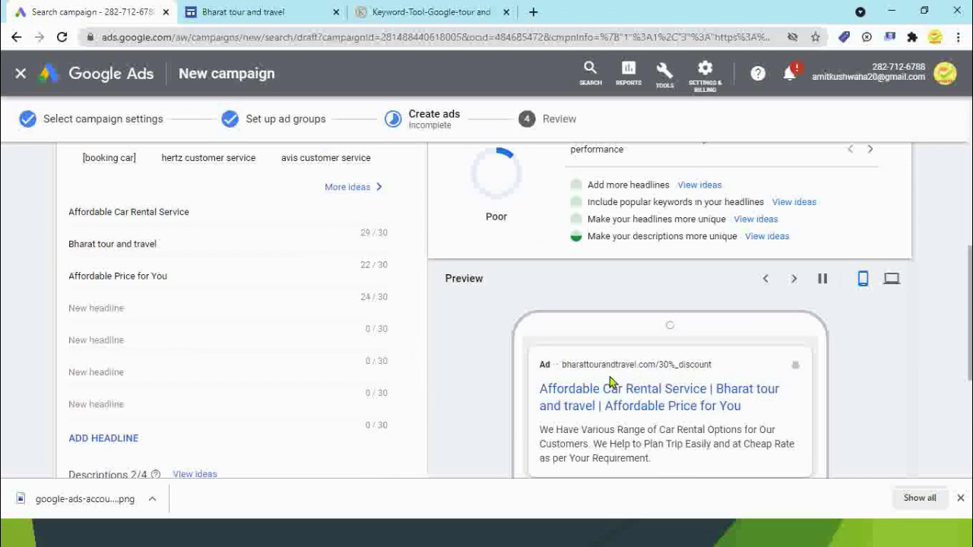
scroll(597, 414, up, 2)
scroll(337, 330, up, 1)
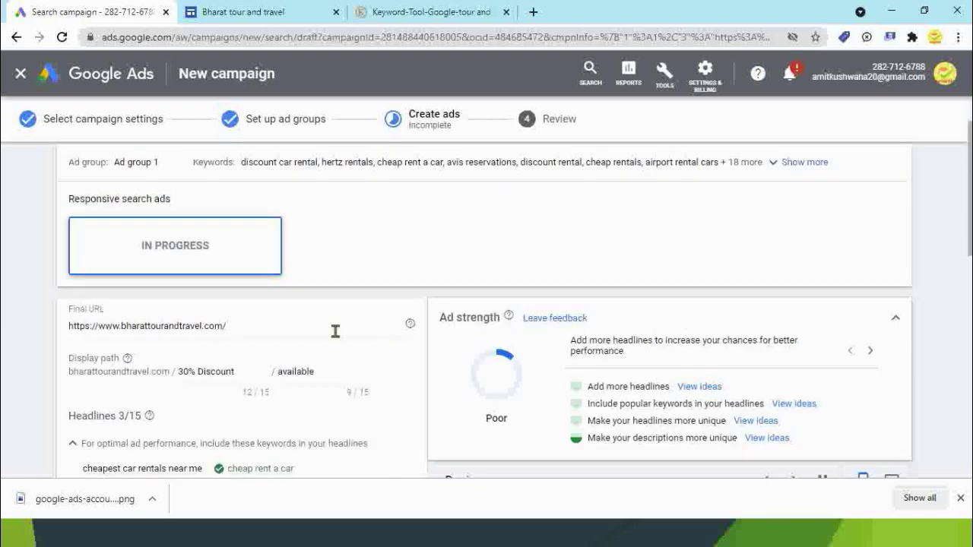
scroll(334, 331, down, 3)
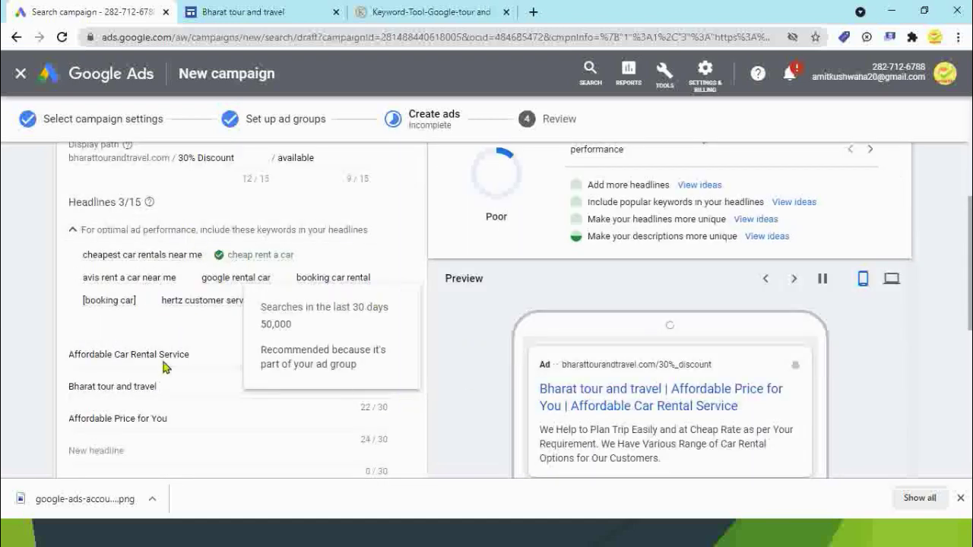
scroll(174, 367, down, 2)
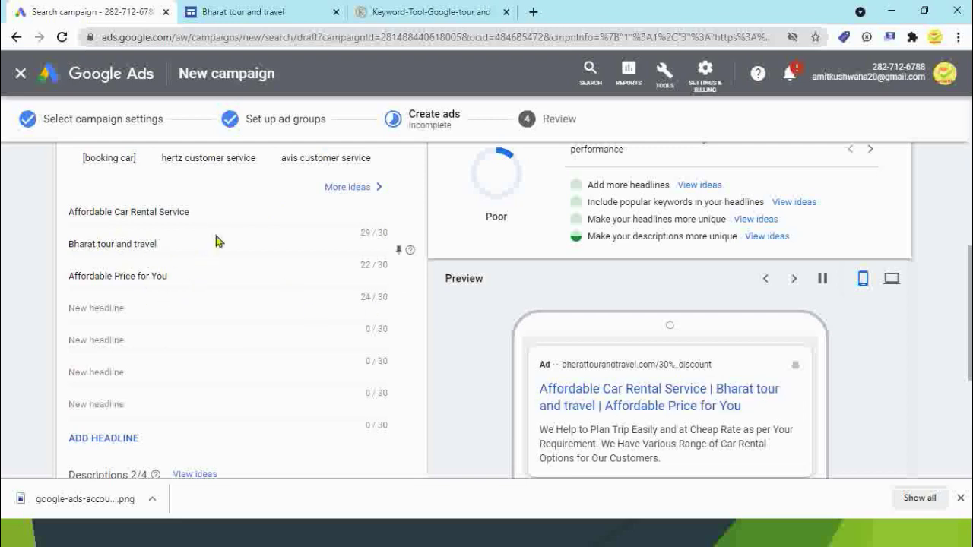
scroll(704, 363, down, 3)
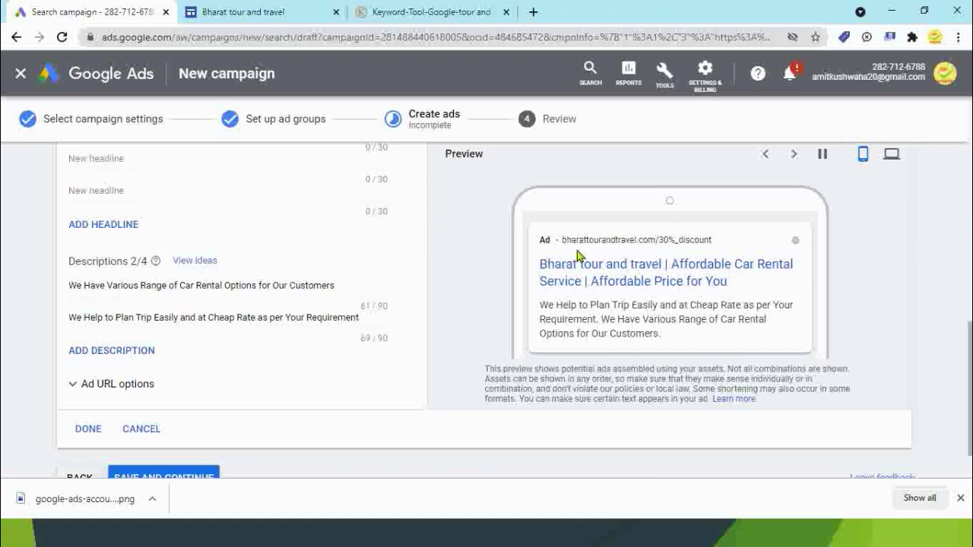
Preview the ad in the desktop layout, advance to another headline combination, and return to the mobile preview.
scroll(658, 268, up, 1)
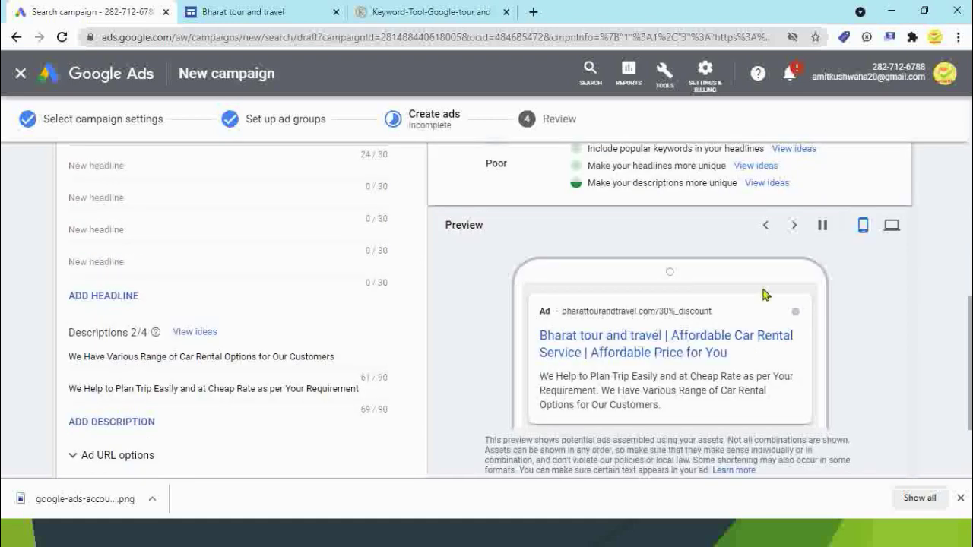
click(889, 238)
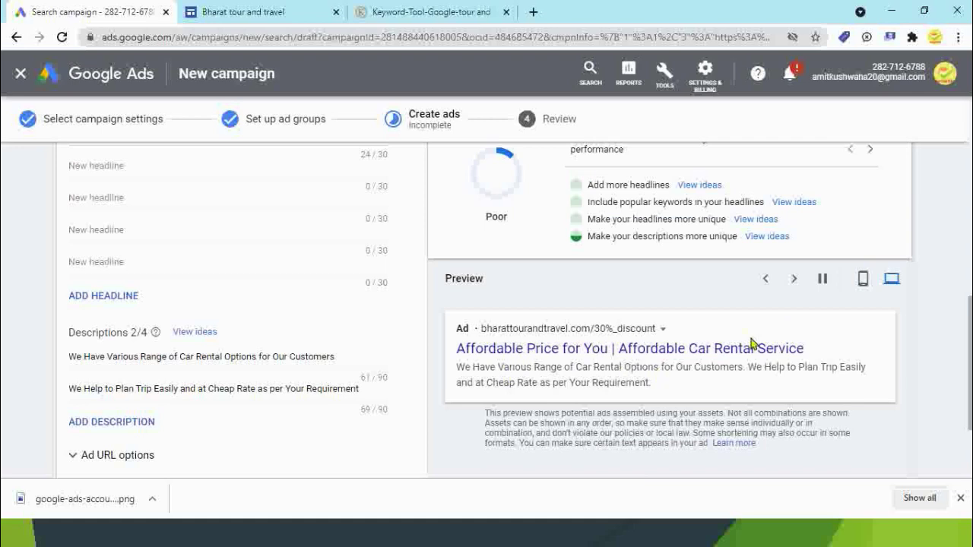
click(794, 279)
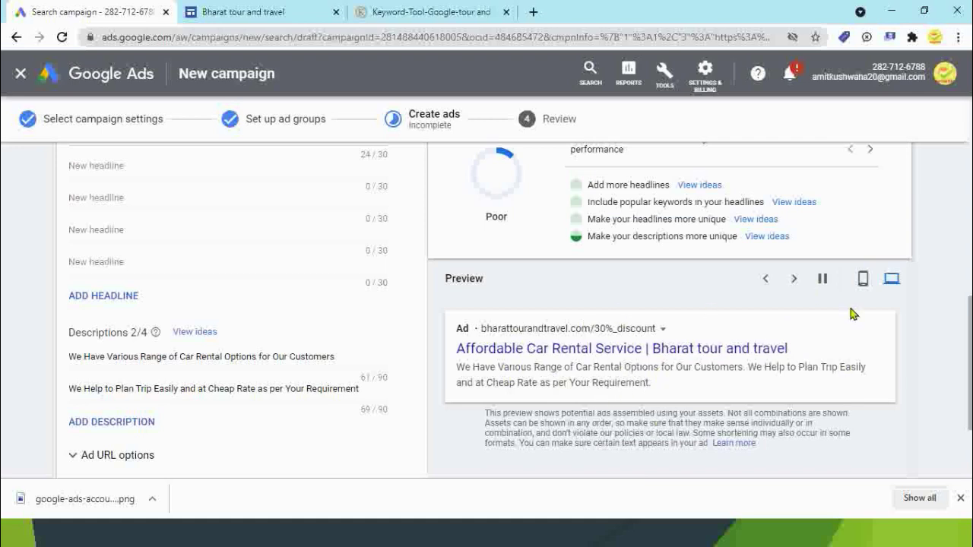
click(862, 279)
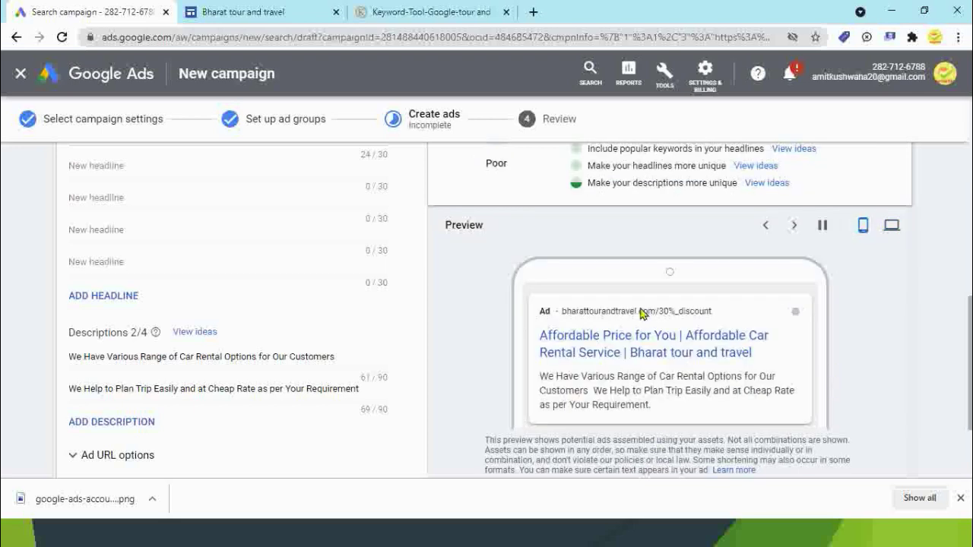
Add the suggested keyword "booking car rental" as the ad's fourth headline.
scroll(489, 386, up, 2)
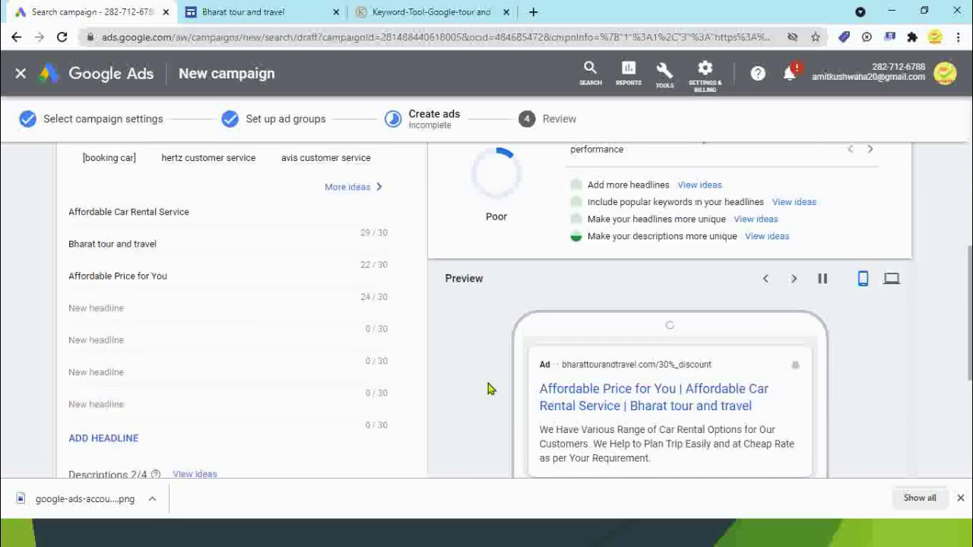
click(127, 308)
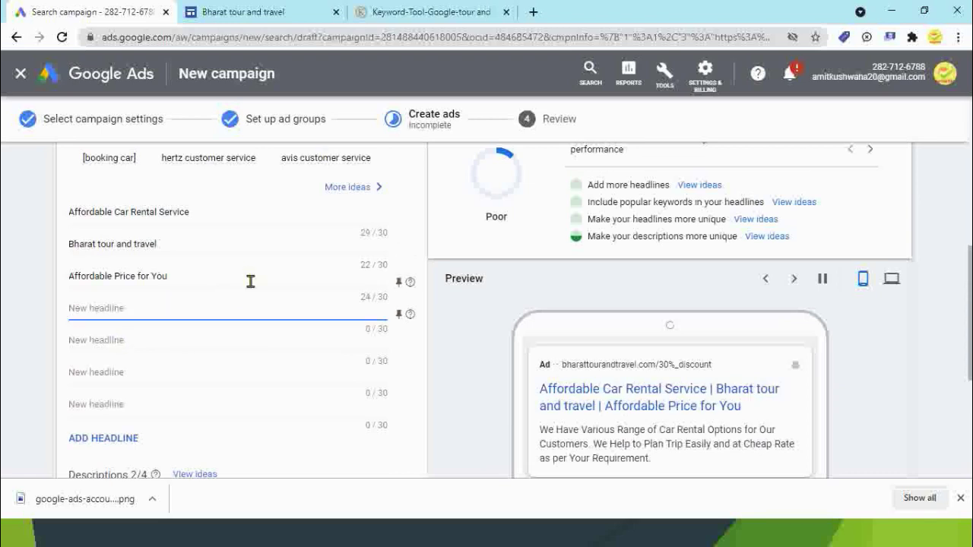
scroll(250, 280, up, 1)
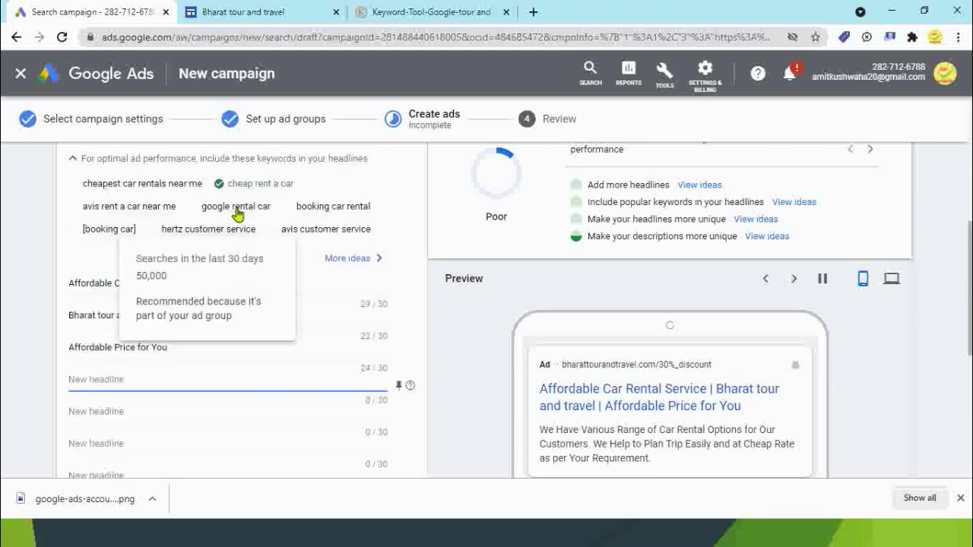
click(333, 210)
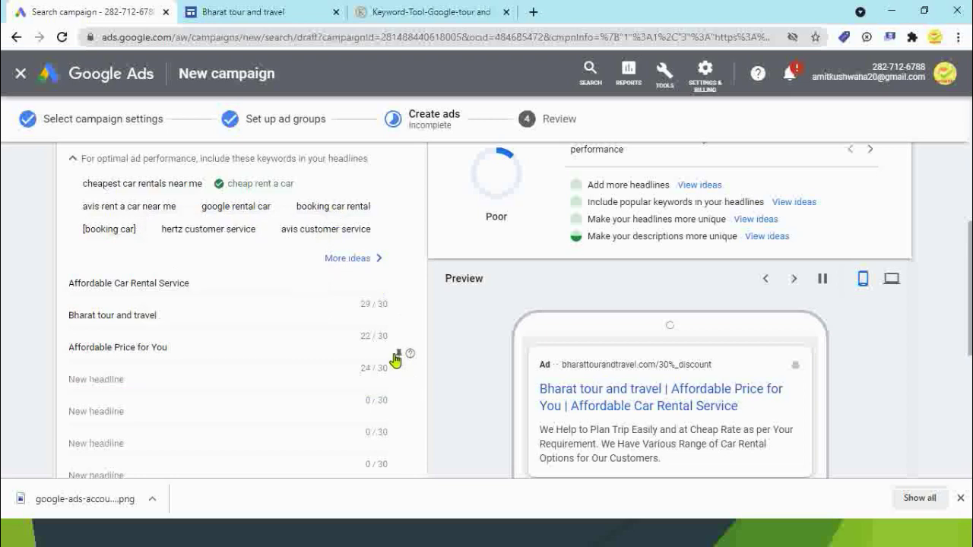
drag(393, 207, 319, 206)
drag(380, 211, 297, 206)
key(ctrl+c)
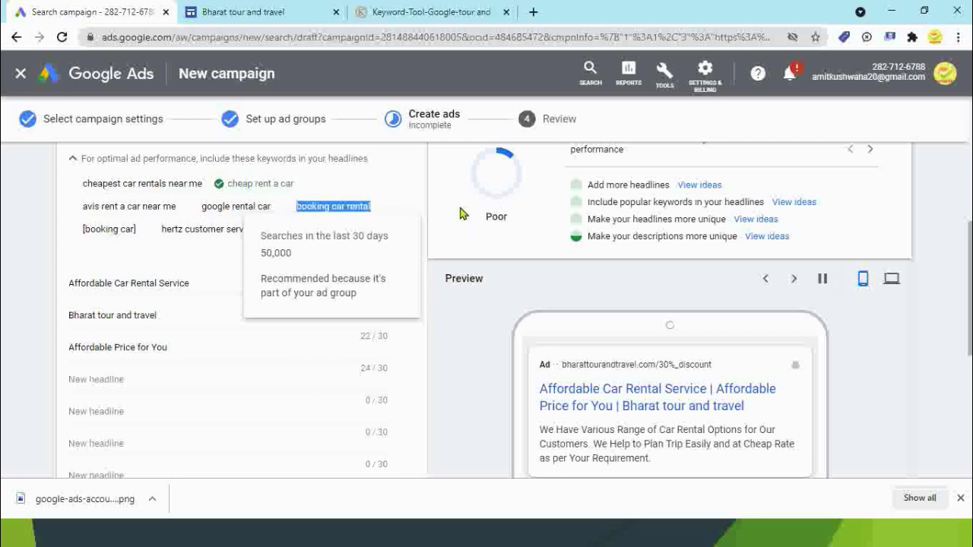
click(122, 378)
key(ctrl+v)
Copy the suggested keyword "cheapest car rentals near me" into the fifth headline.
drag(84, 183, 202, 190)
key(ctrl+c)
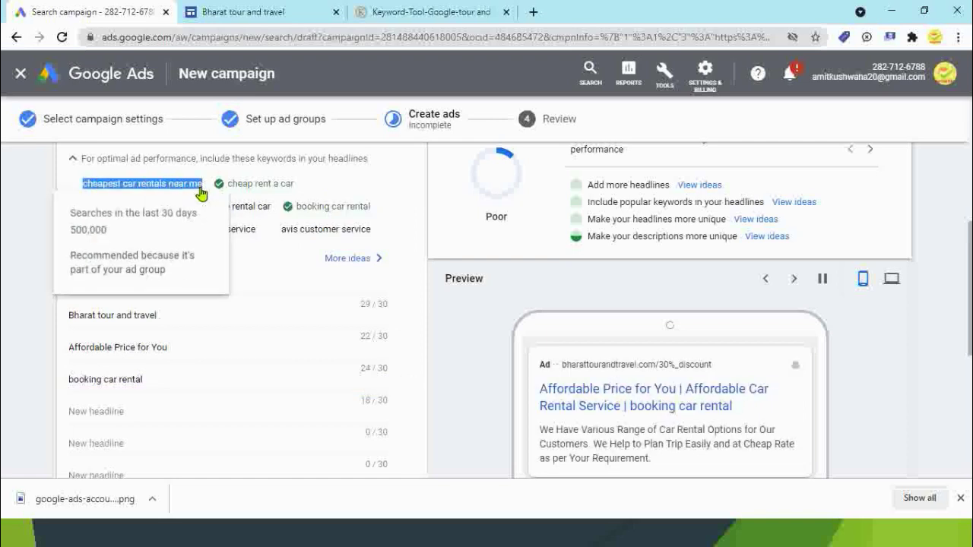
click(103, 412)
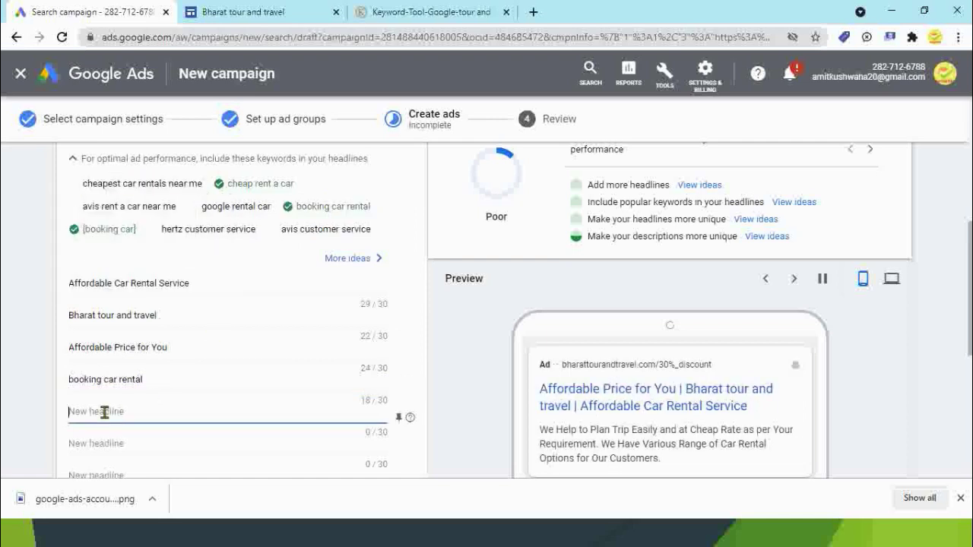
key(ctrl+v)
click(471, 342)
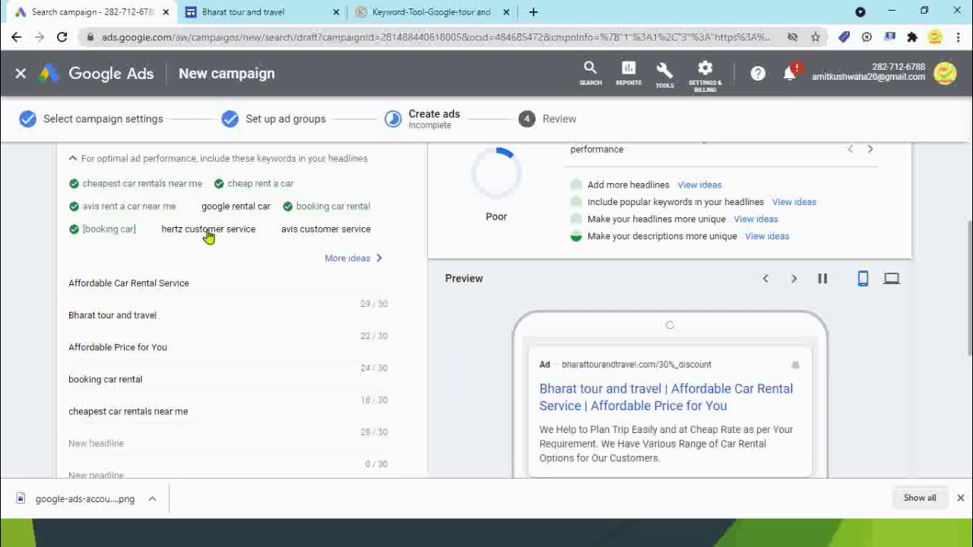
Compare the ad's two descriptions with the About Us text on the Bharat tour and travel website, returning to the ad draft.
mouse_move(133, 235)
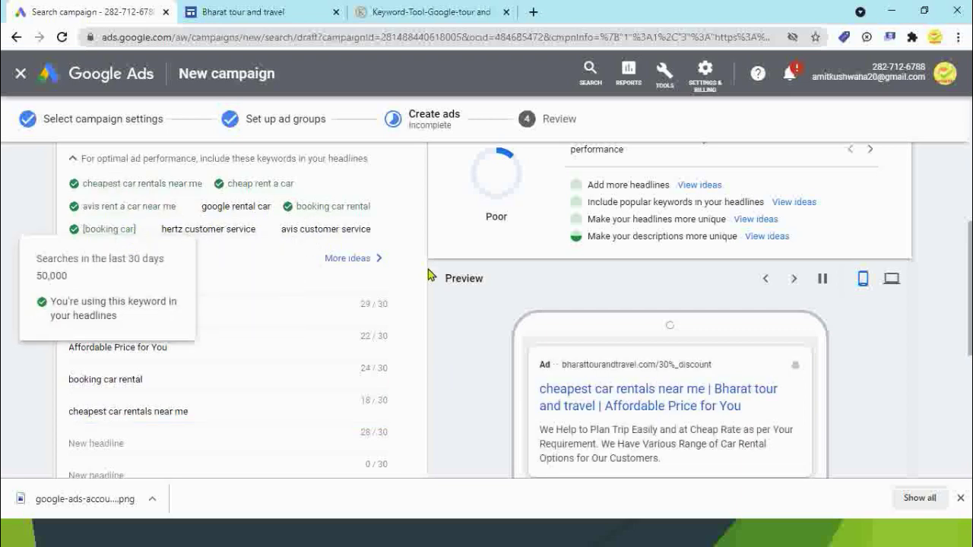
scroll(460, 321, down, 3)
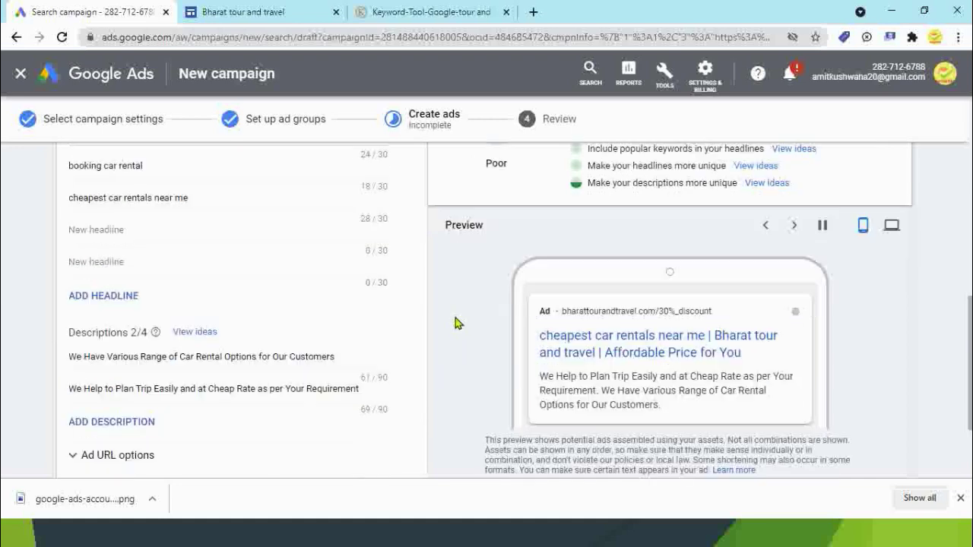
scroll(213, 237, up, 2)
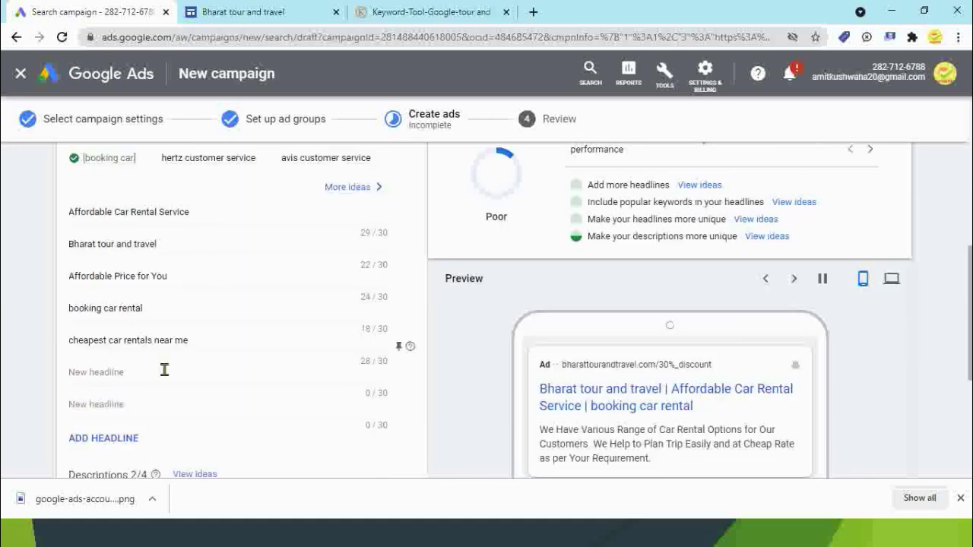
scroll(183, 387, down, 3)
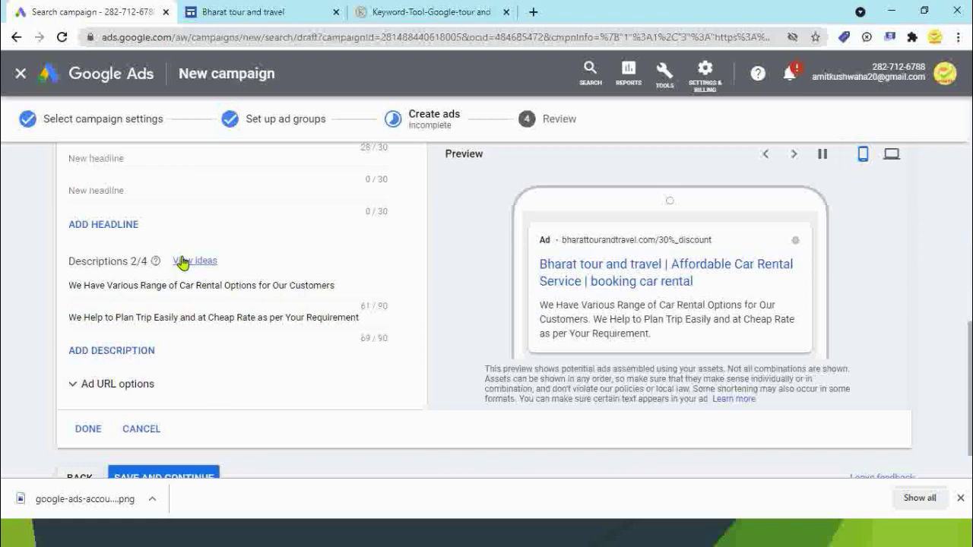
drag(70, 285, 349, 295)
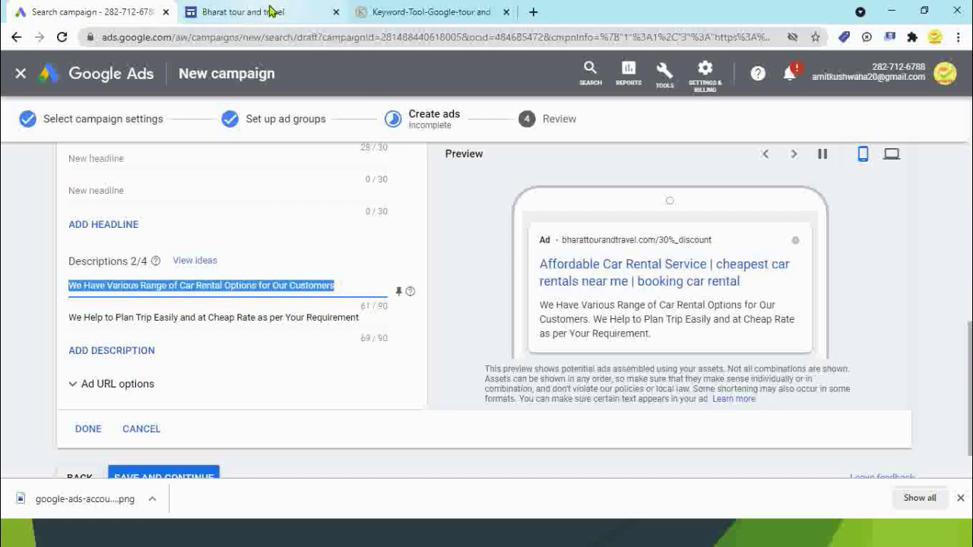
click(244, 11)
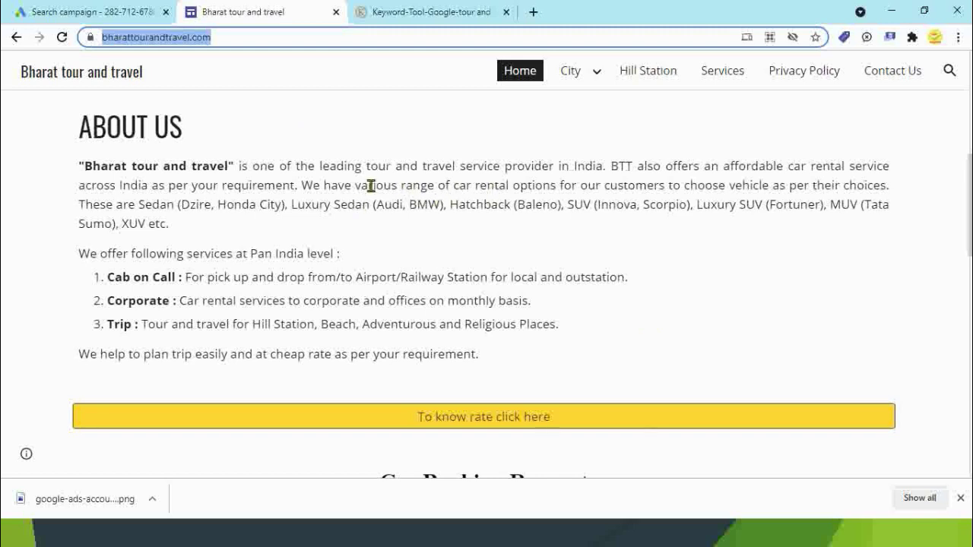
drag(301, 186, 560, 186)
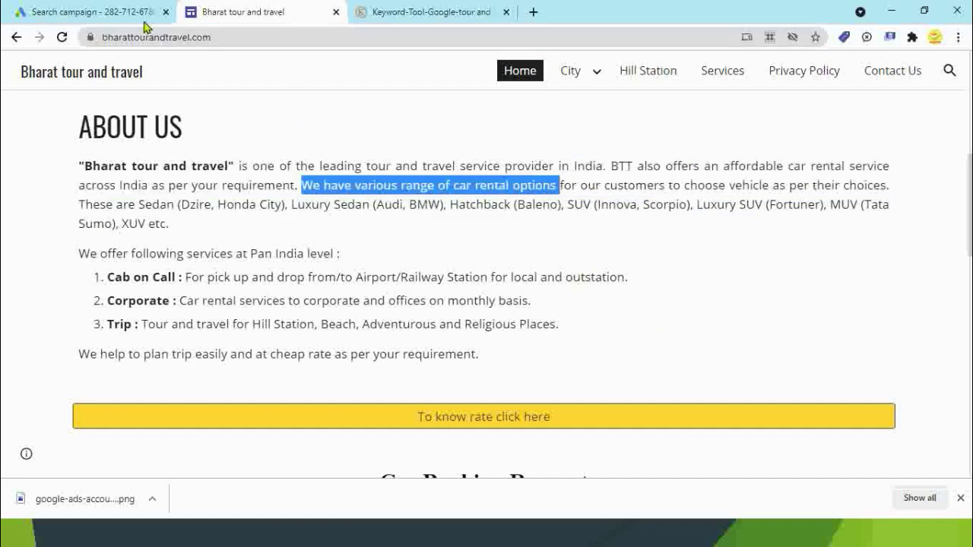
click(114, 17)
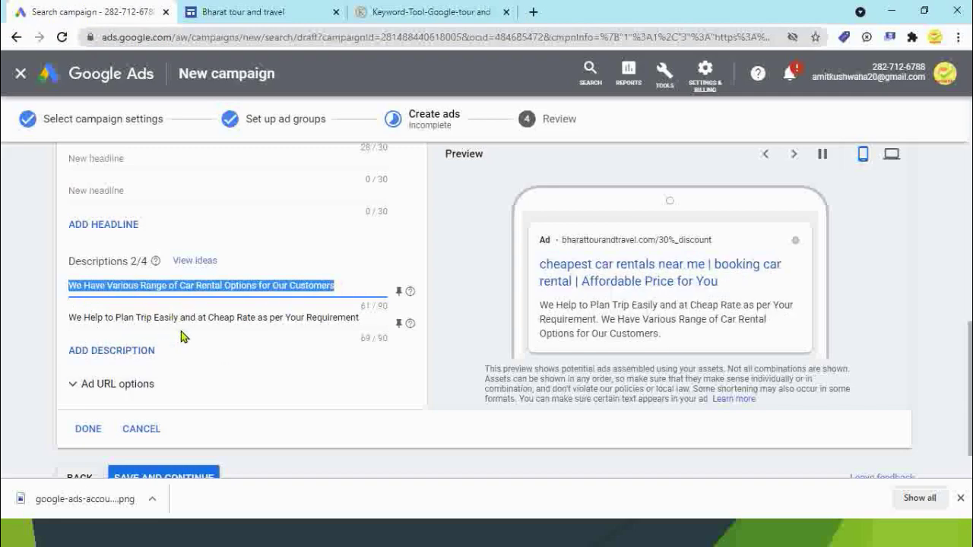
click(360, 318)
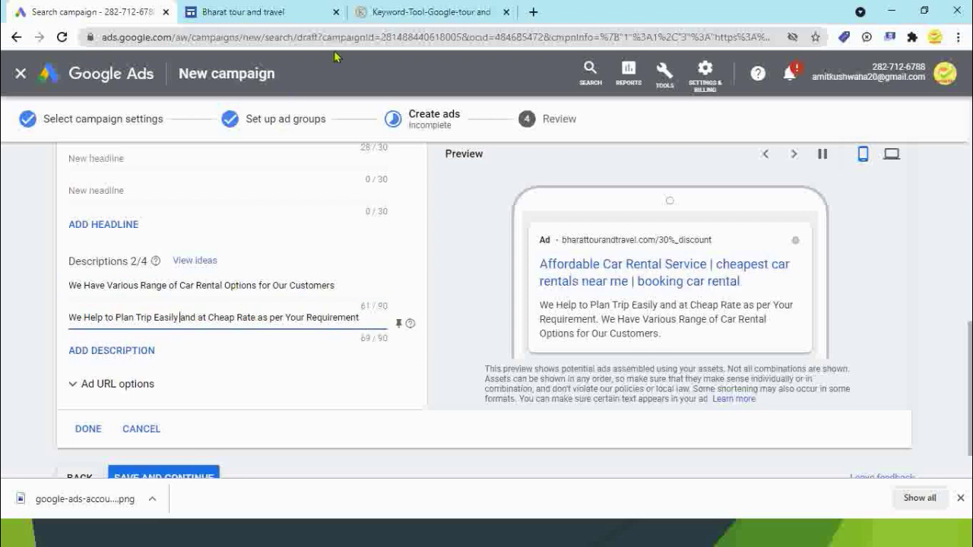
click(268, 11)
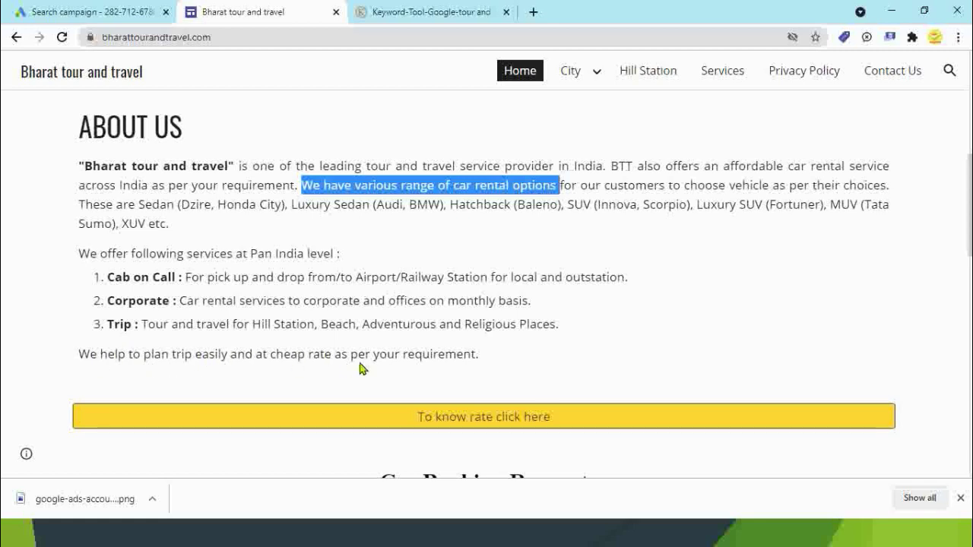
click(119, 9)
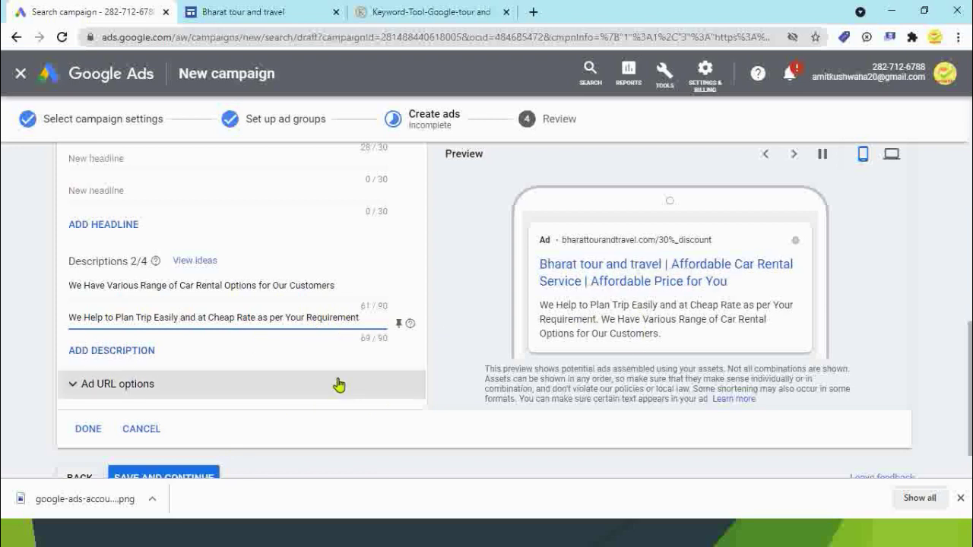
Review the ad's display path and headlines, and open the full list of suggested headline keywords to examine it.
scroll(312, 406, down, 1)
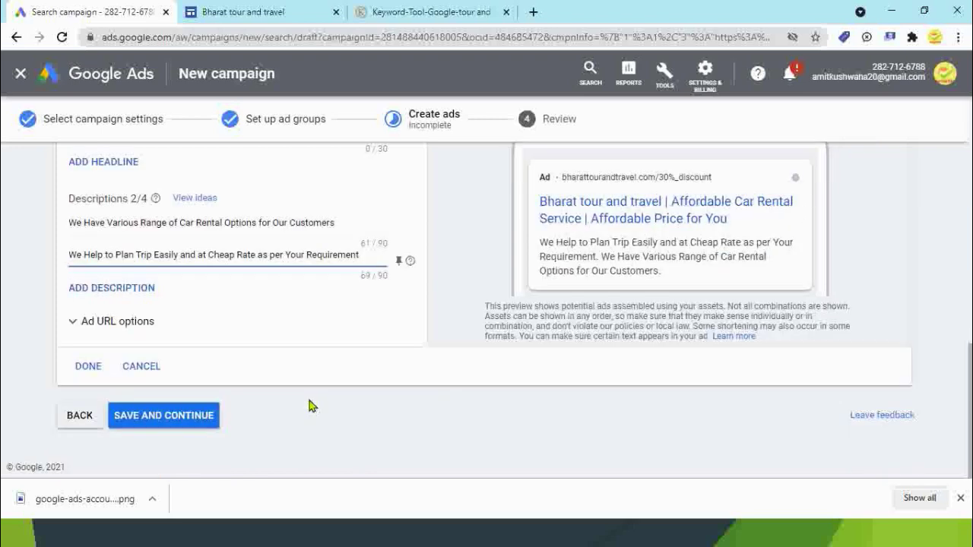
scroll(234, 289, up, 10)
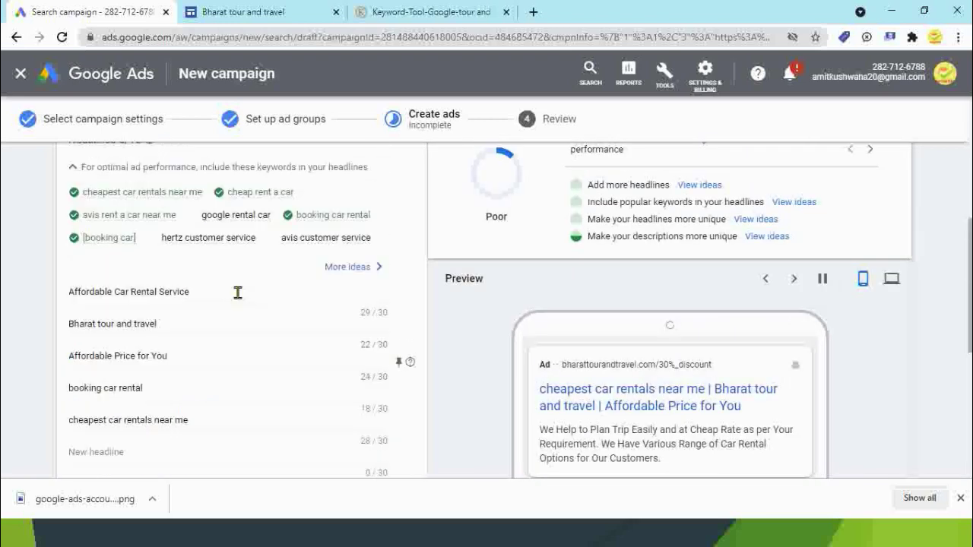
scroll(665, 394, down, 1)
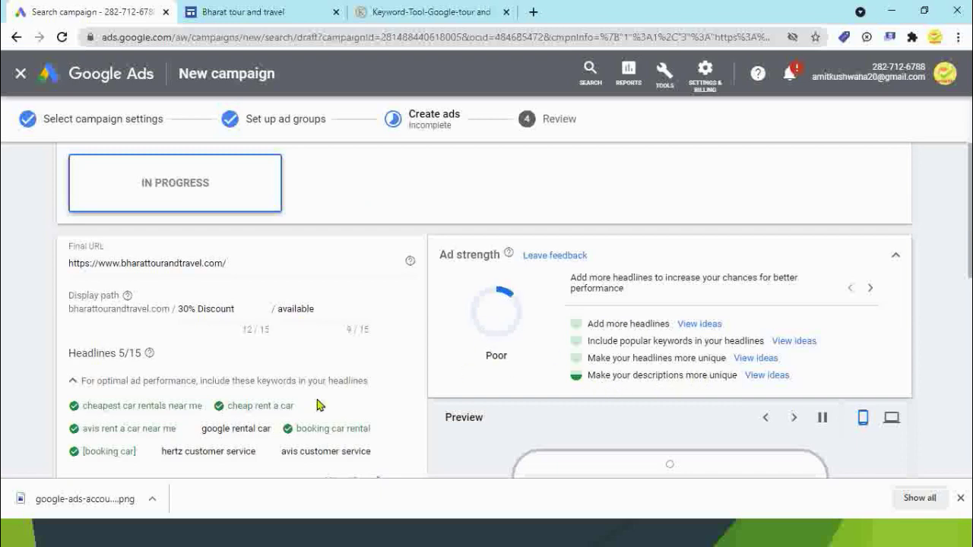
scroll(279, 460, down, 2)
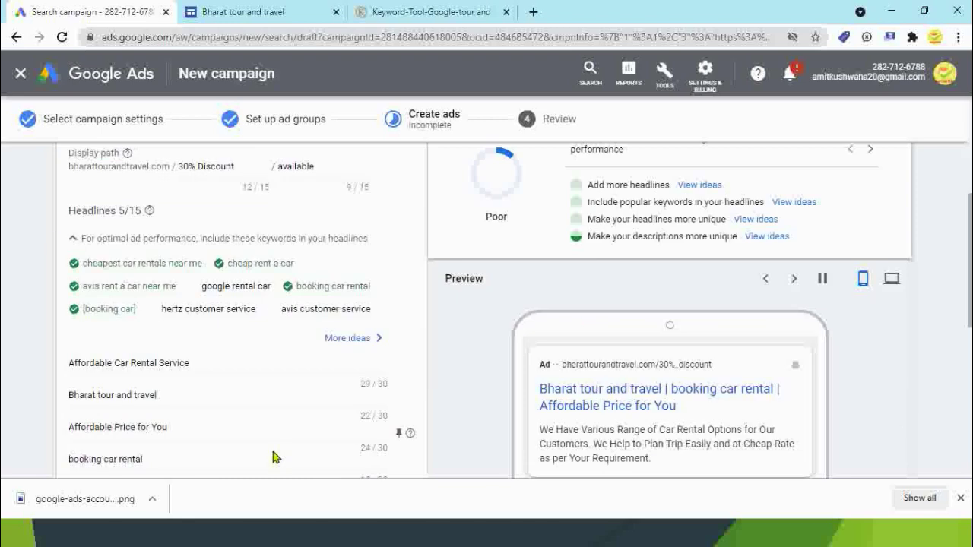
click(341, 340)
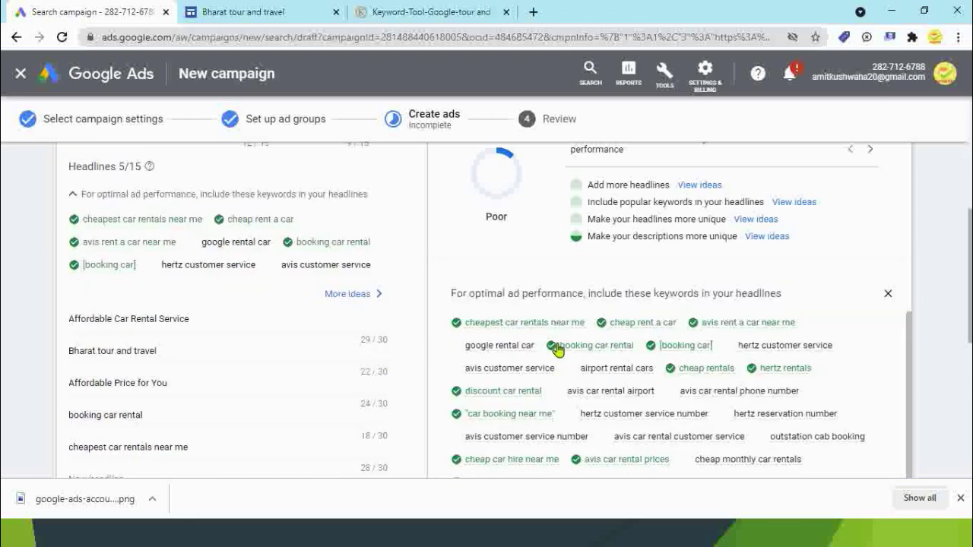
mouse_move(465, 349)
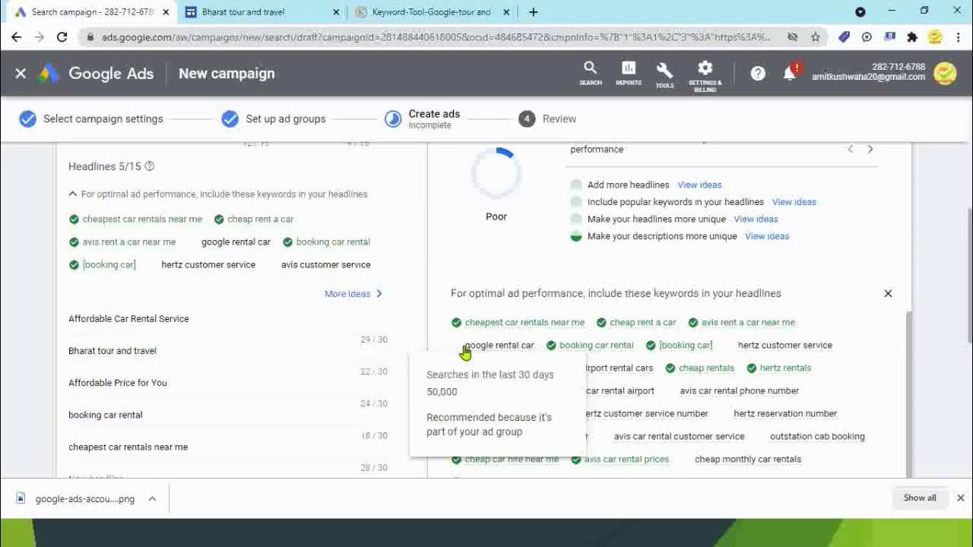
mouse_move(821, 400)
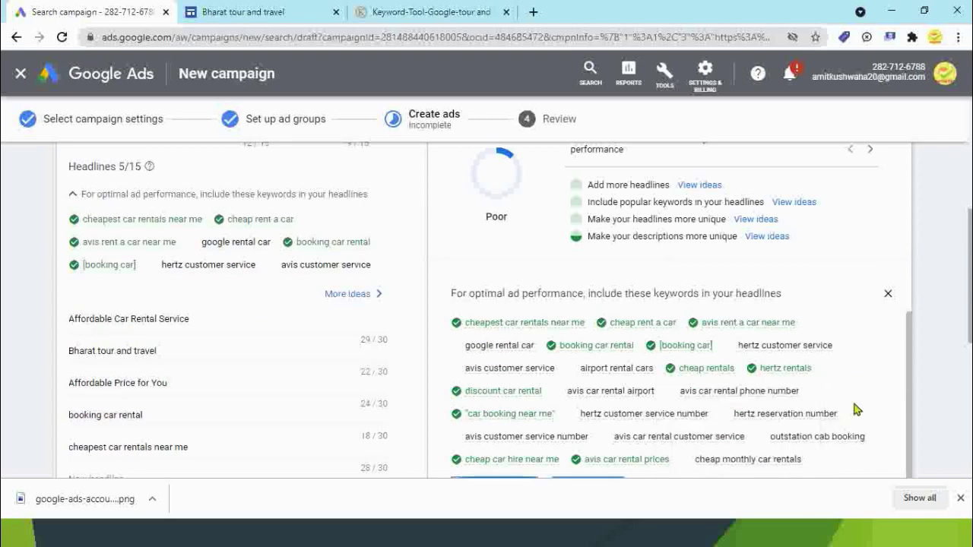
Examine the suggested headline keywords not yet covered by the ad, including the search volume for "cheap monthly car rentals".
scroll(866, 377, down, 2)
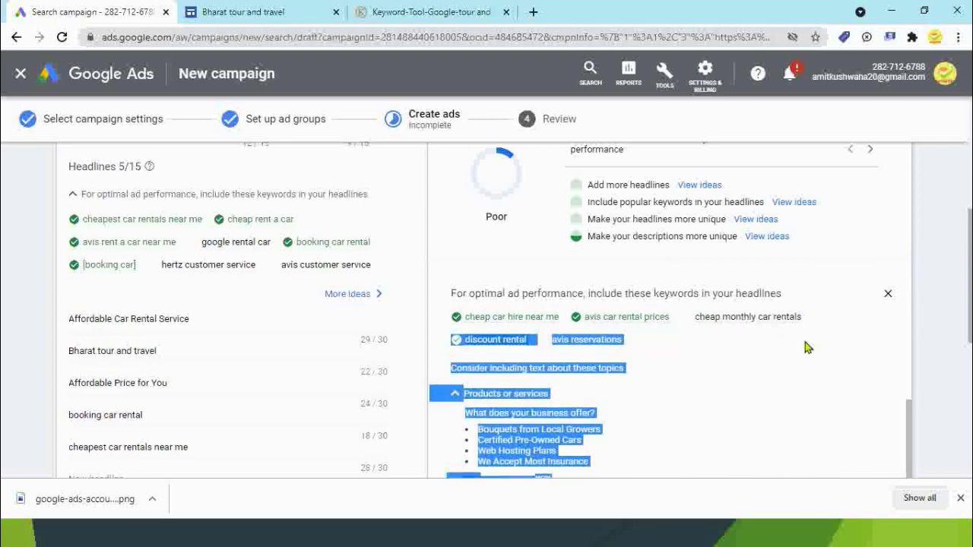
click(798, 319)
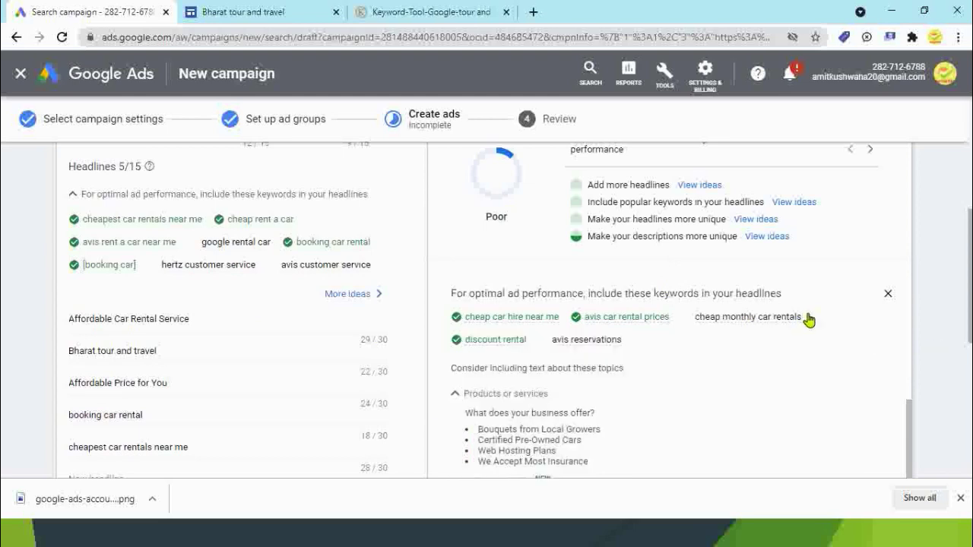
drag(807, 319, 707, 321)
scroll(807, 320, up, 2)
scroll(890, 371, down, 1)
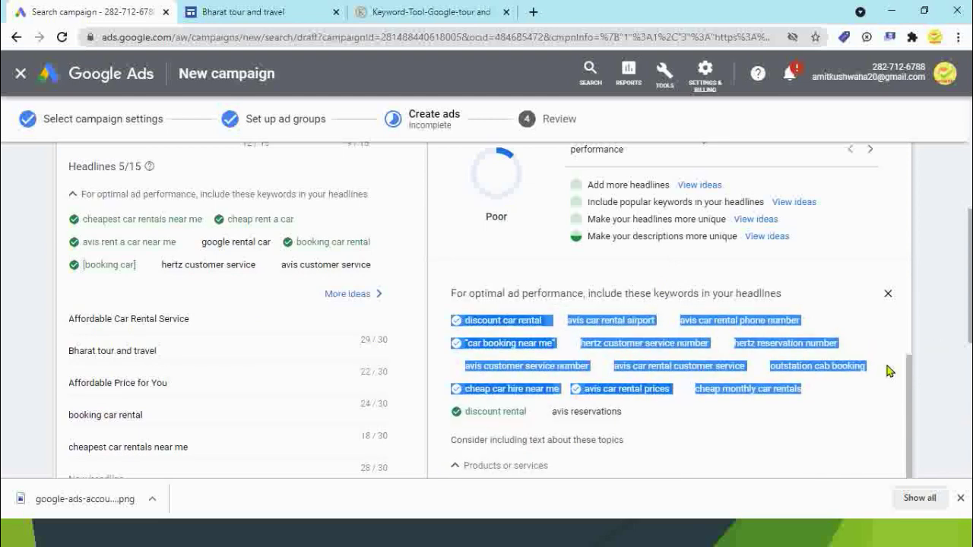
click(929, 356)
scroll(782, 417, down, 1)
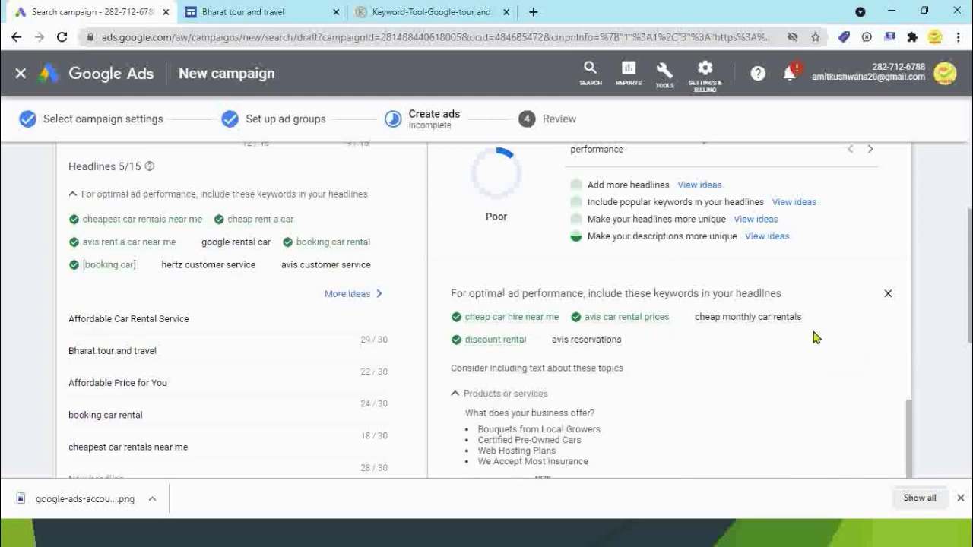
drag(809, 320, 751, 321)
scroll(809, 320, up, 2)
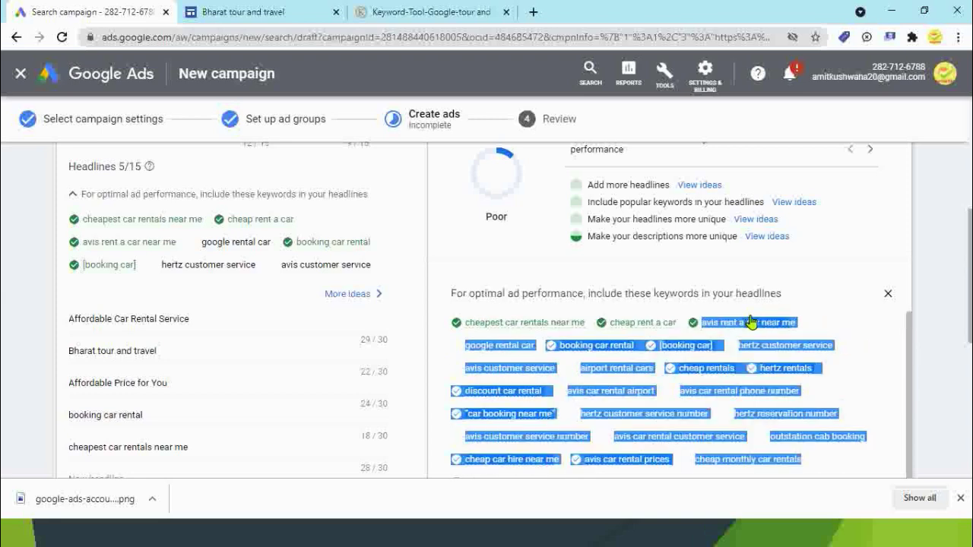
click(877, 393)
scroll(877, 393, down, 1)
drag(813, 396, 725, 397)
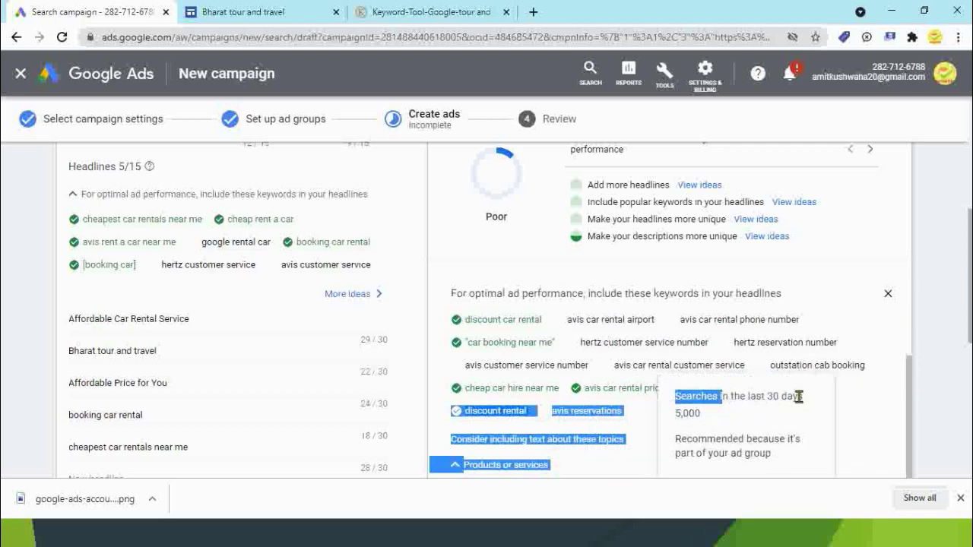
click(836, 411)
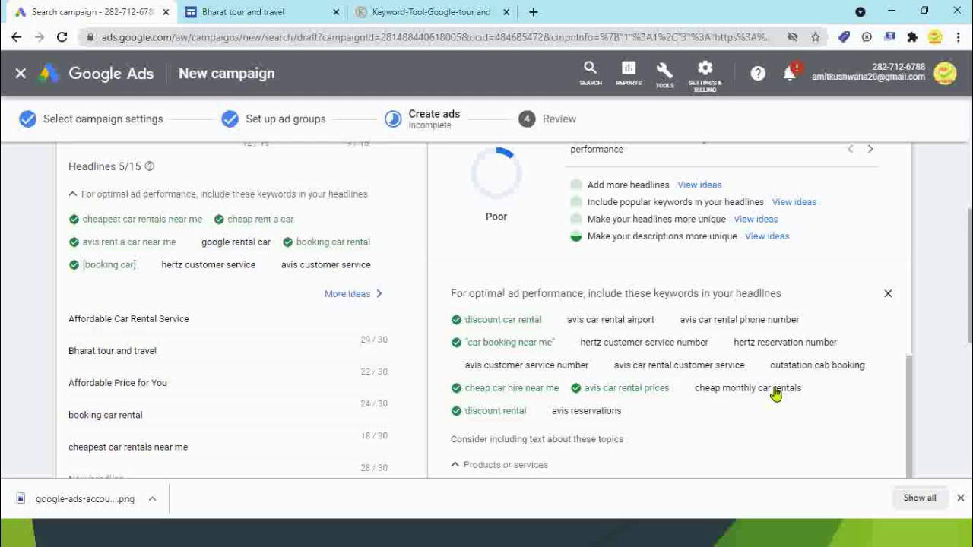
scroll(775, 393, down, 1)
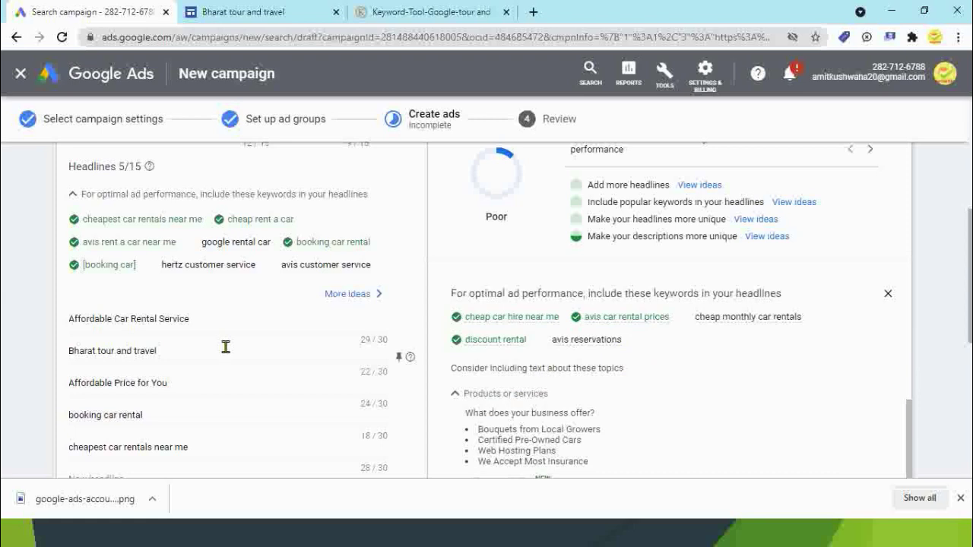
Add "30% discount for this week" as the ad's sixth headline.
scroll(156, 441, down, 2)
click(139, 343)
text(30)
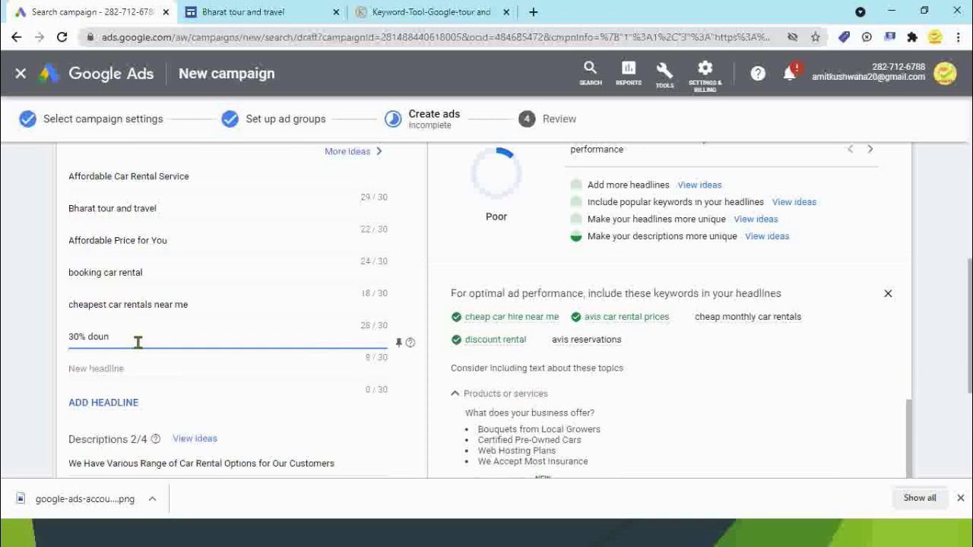
text(% discount for this week)
key(Tab)
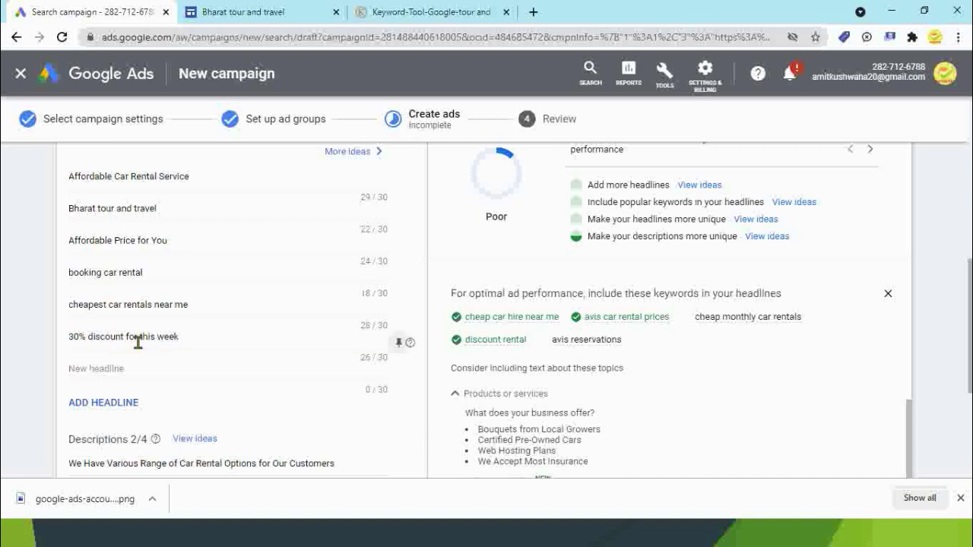
Add "Book car at door step" as the ad's seventh headline.
click(122, 380)
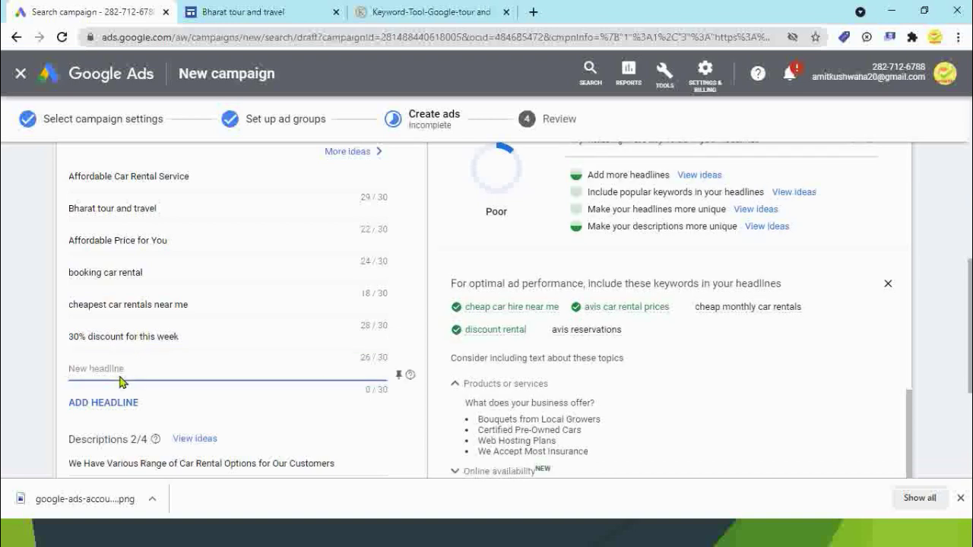
text(Book car at door)
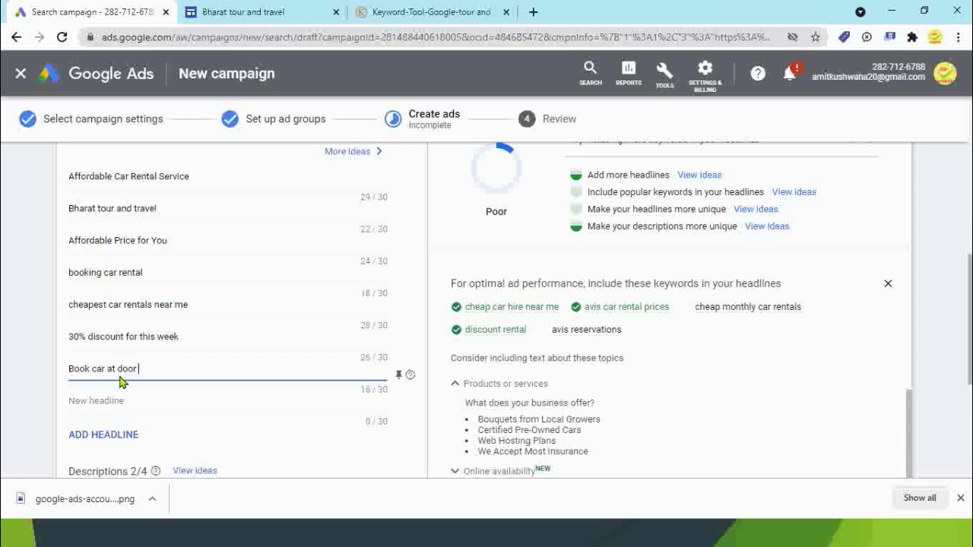
text(ep)
Enter "Cheap Monthly Car Rental" as the eighth headline and shorten it to "Monthly Car Rental".
click(151, 399)
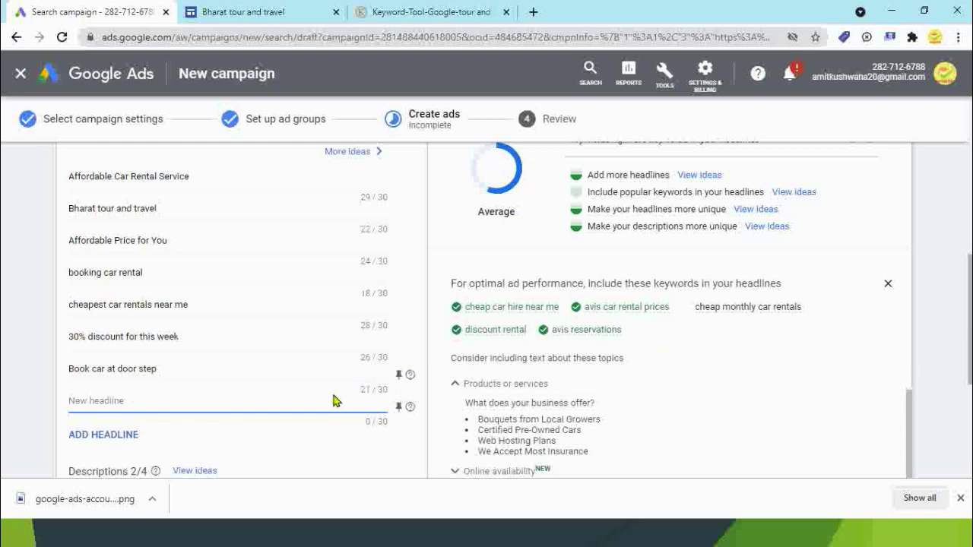
text(Che)
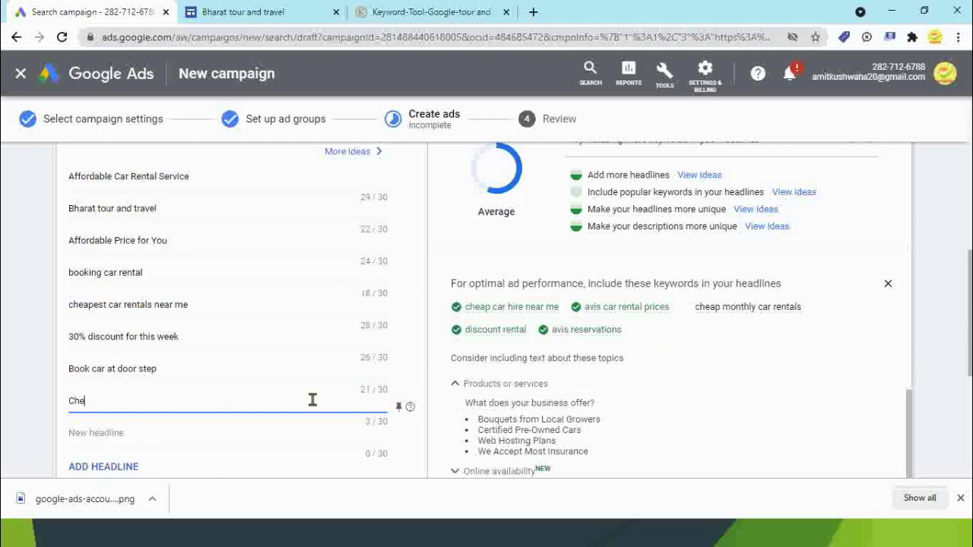
text(ap Monthly Car Rental)
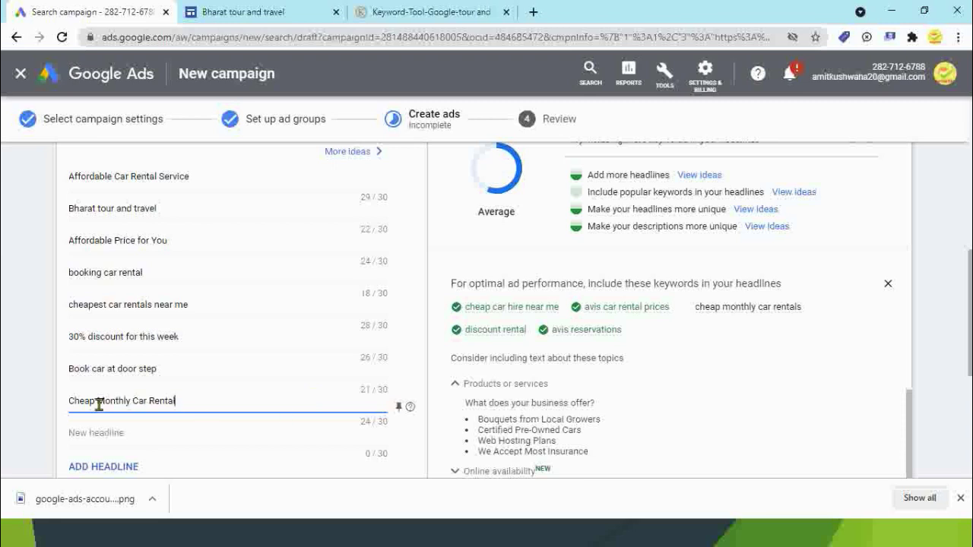
drag(68, 401, 96, 402)
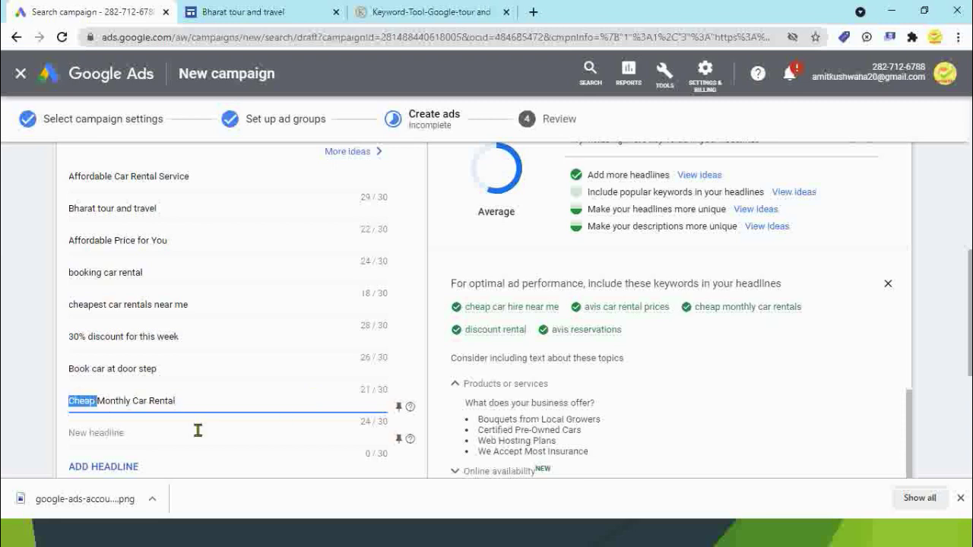
key(BackSpace)
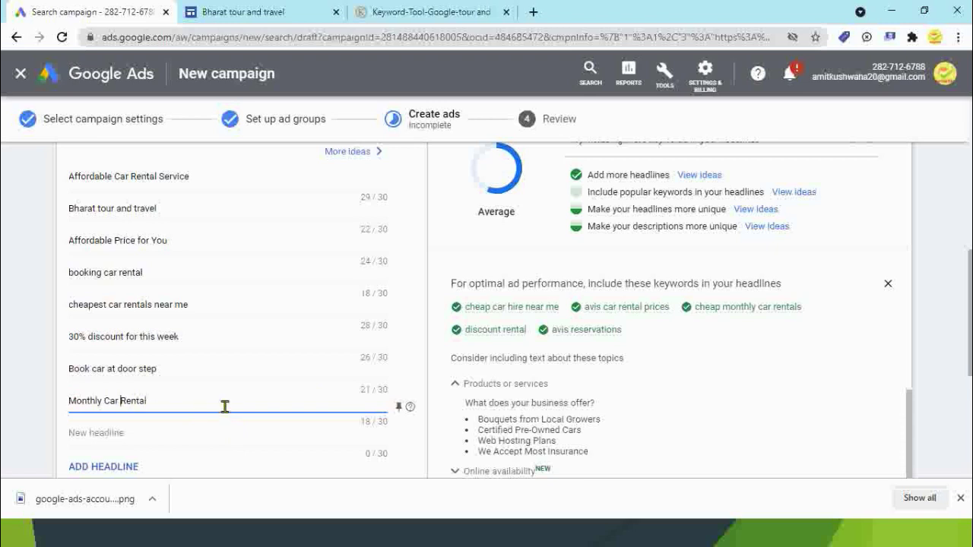
Replace the eighth headline's text with "Rent Car at cheap Rate Monthly", keeping it within the 30-character limit.
drag(152, 401, 56, 401)
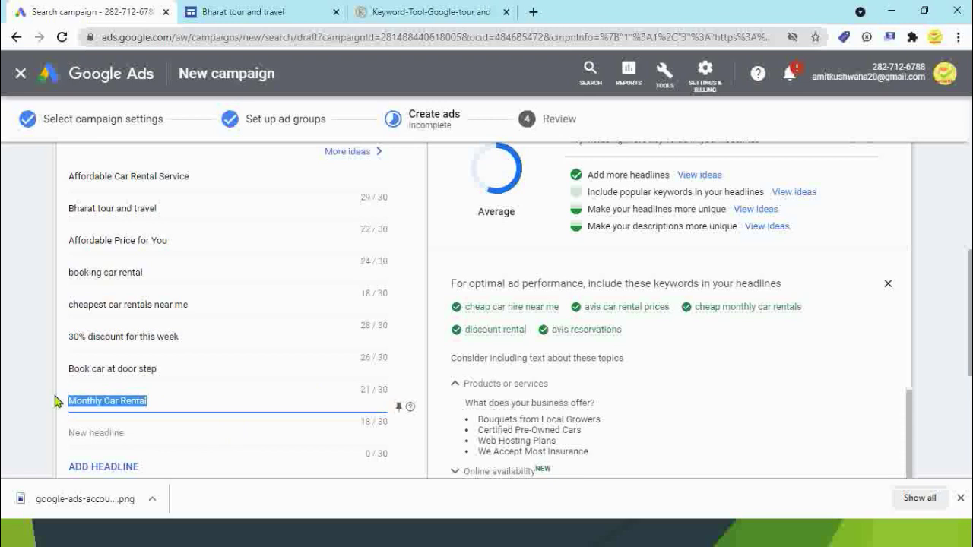
text(Ren)
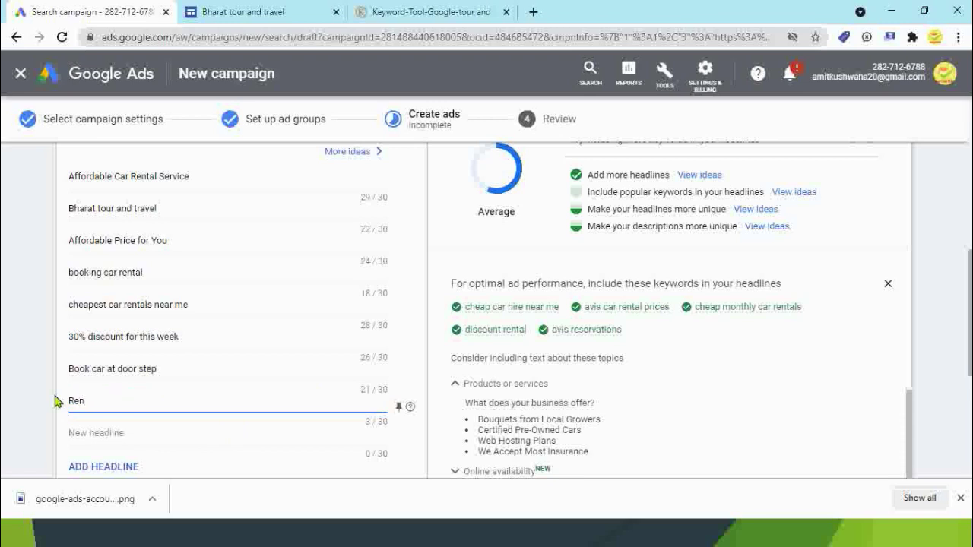
text(t Car at cheap Rate for a Month)
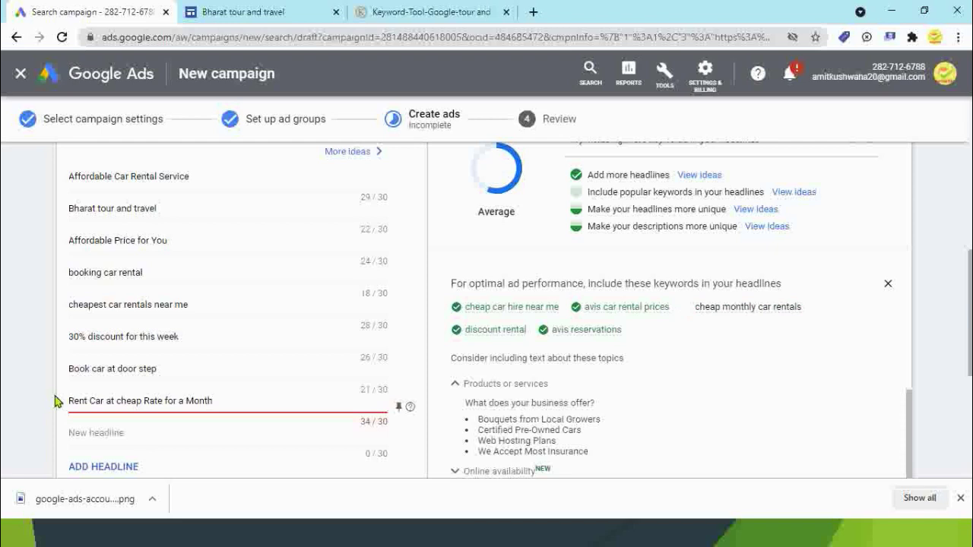
key(BackSpace)
key(BackSpace)
key(BackSpace)
key(BackSpace)
key(BackSpace)
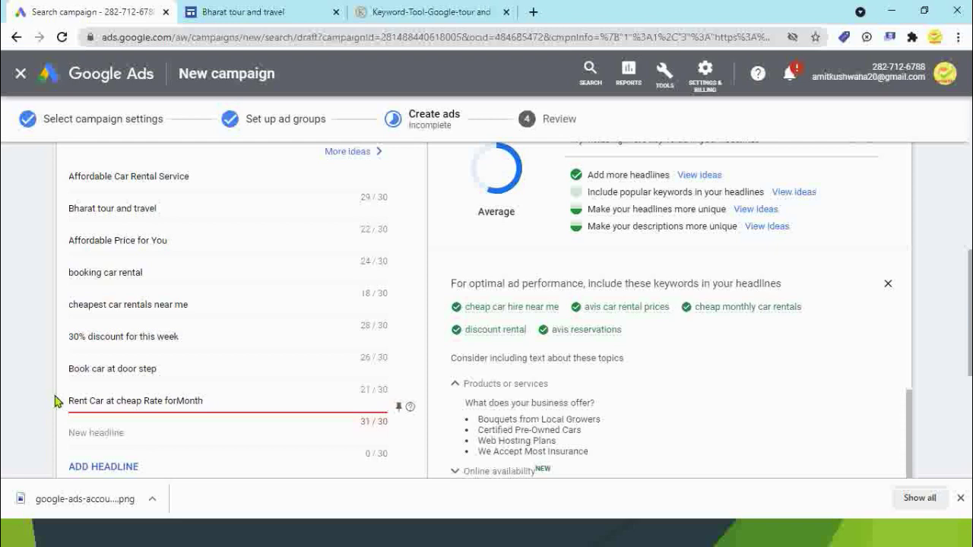
key(BackSpace)
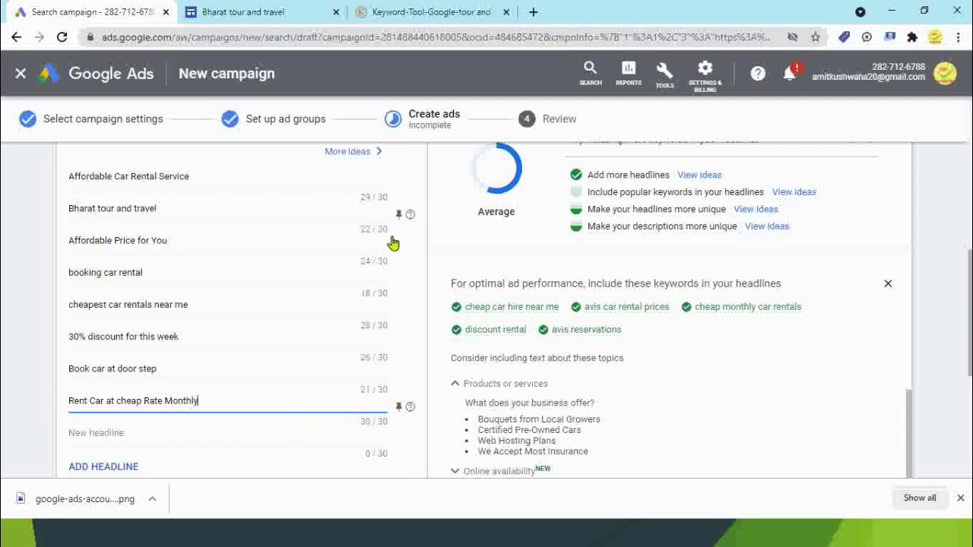
Copy the suggested keyword "airport rental cars" into the ad's ninth headline.
scroll(386, 410, down, 3)
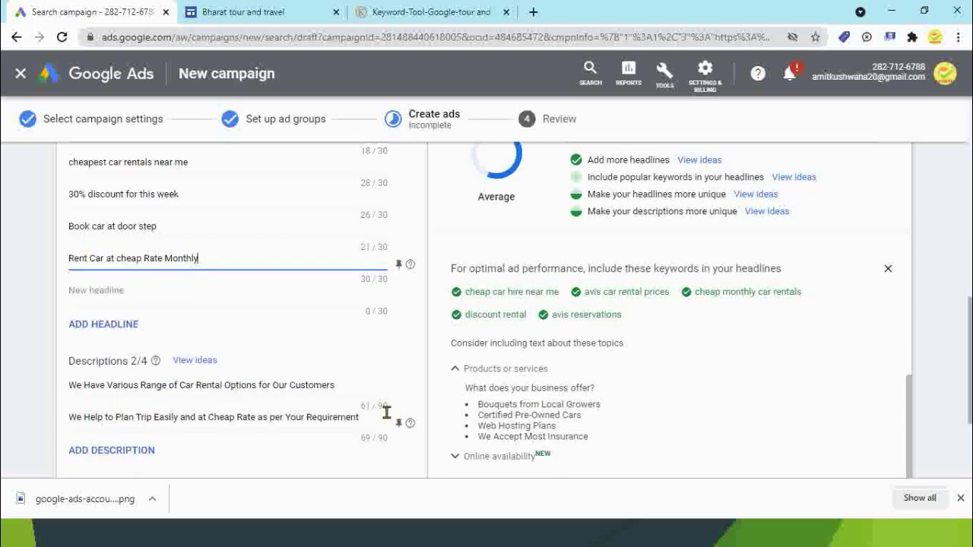
scroll(577, 361, up, 3)
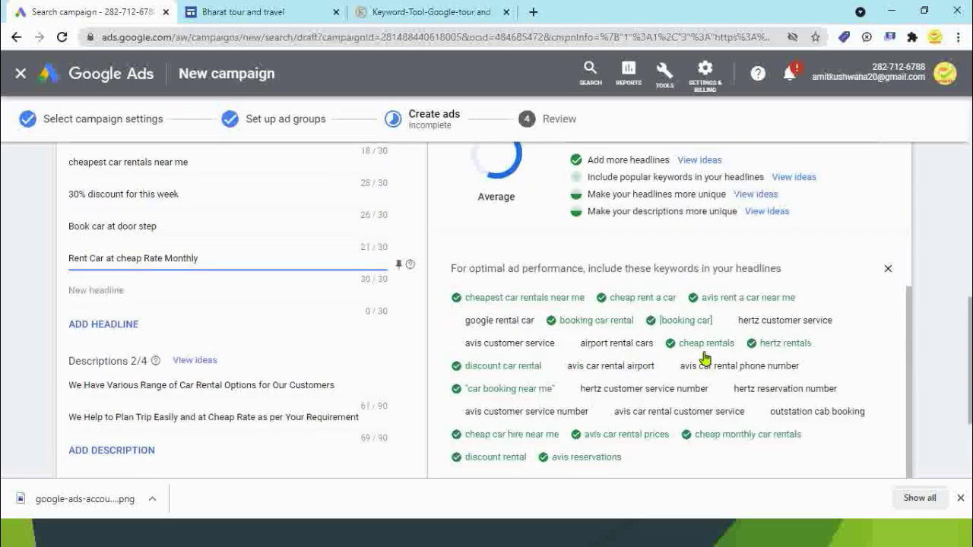
click(250, 425)
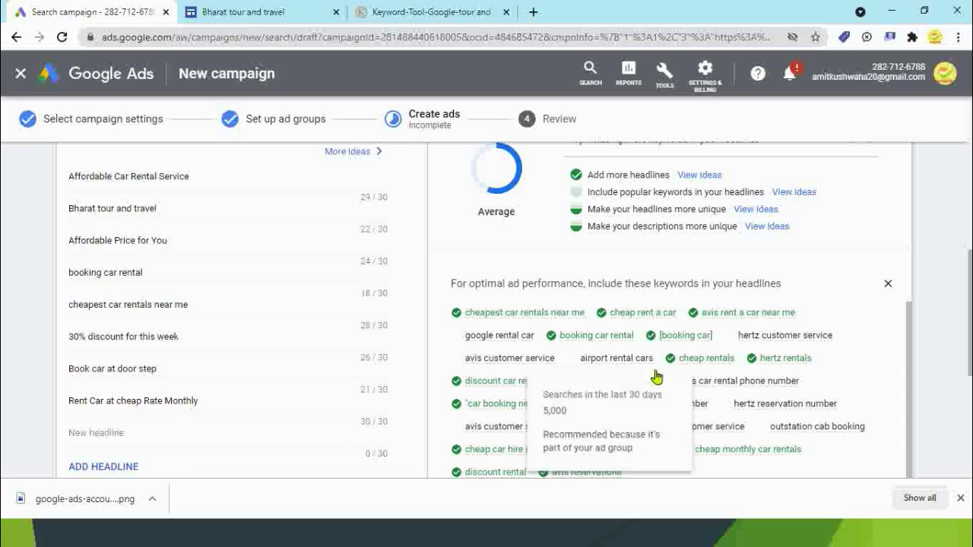
drag(657, 361, 581, 366)
key(ctrl+c)
click(145, 435)
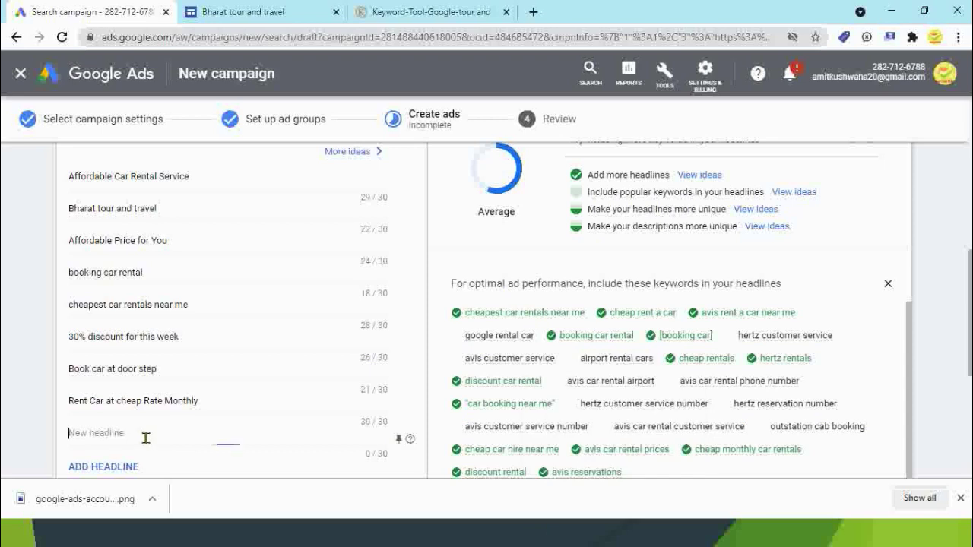
key(ctrl+v)
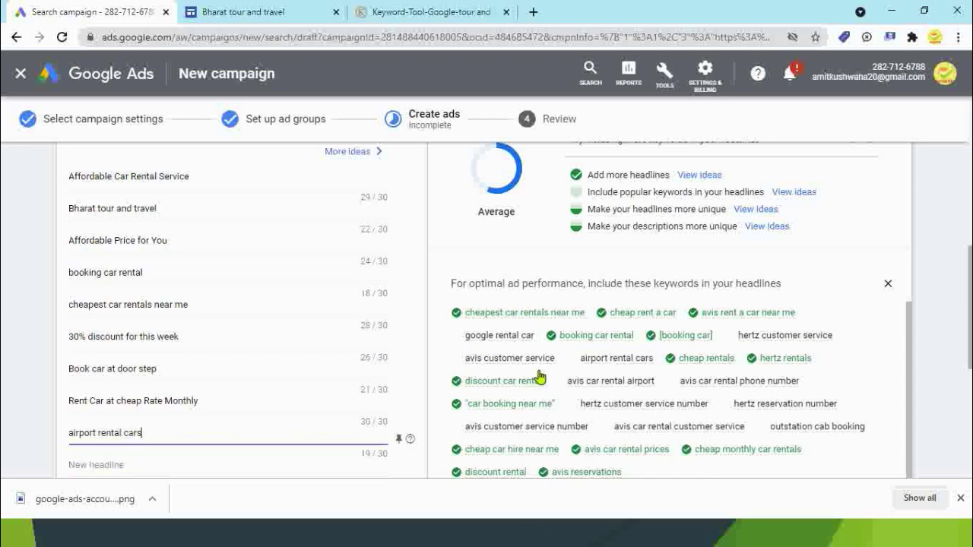
drag(523, 344, 453, 313)
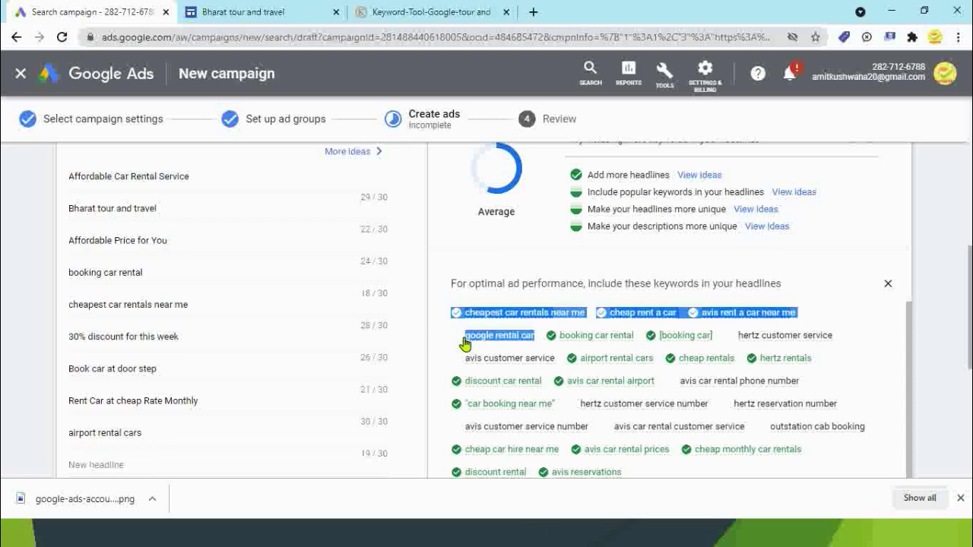
click(107, 464)
key(ctrl+v)
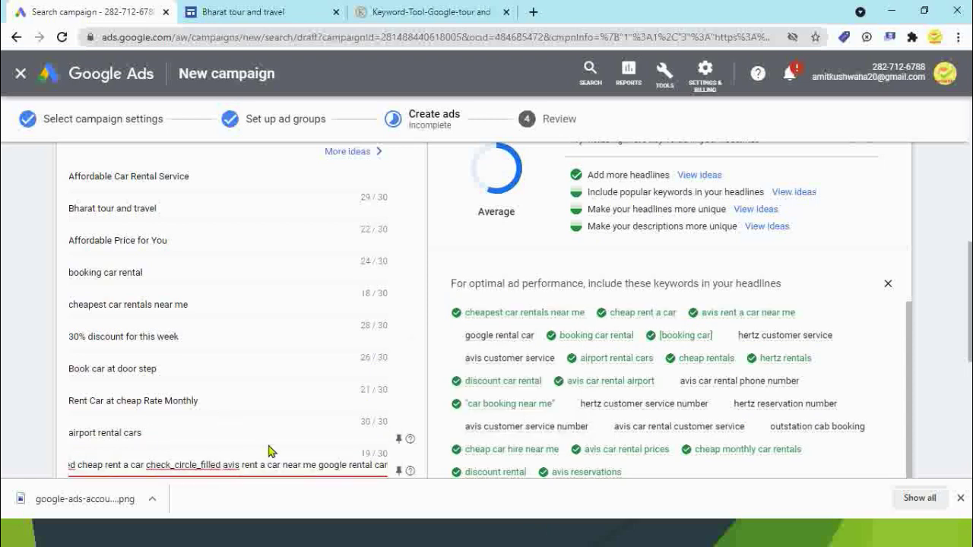
key(ctrl+a)
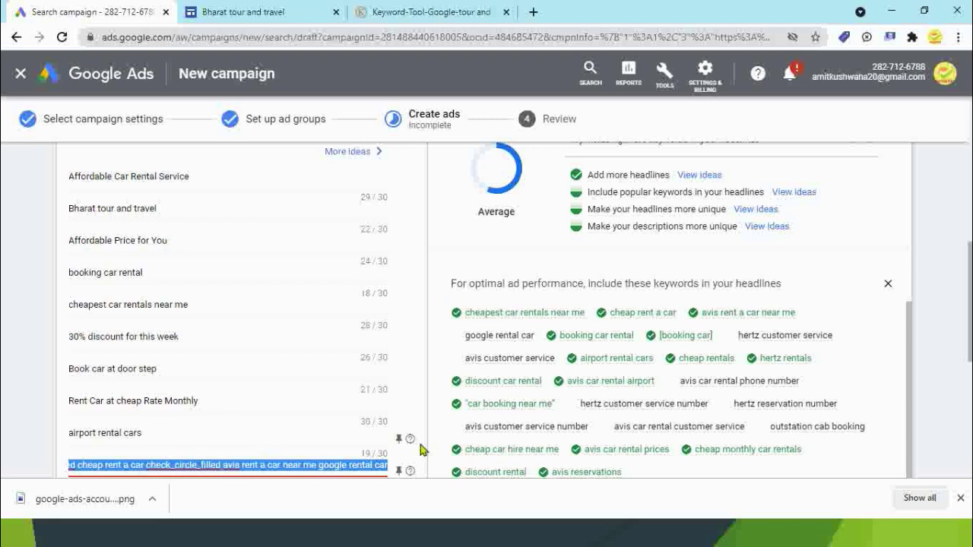
mouse_move(538, 344)
key(BackSpace)
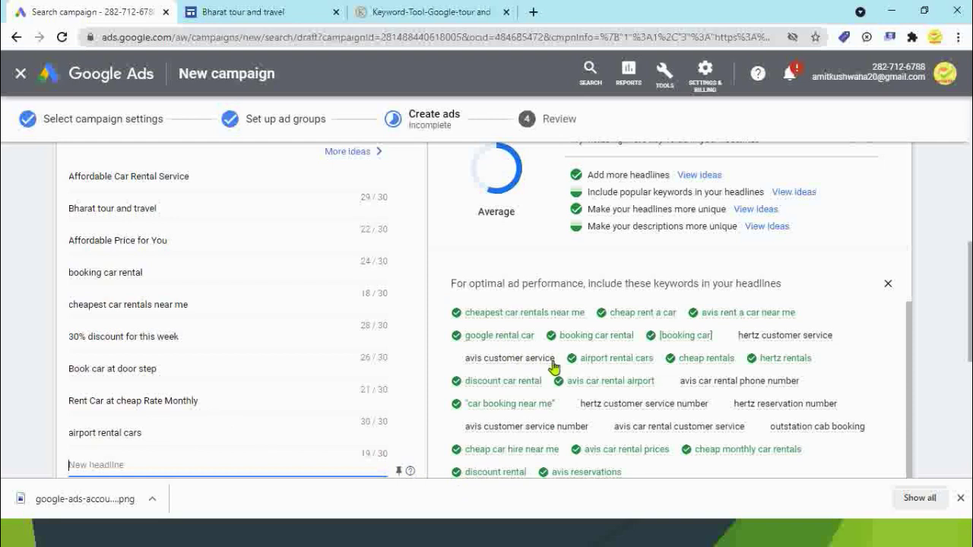
Copy only the suggested keyword "google rental car" into the ad's tenth headline.
drag(535, 337, 471, 342)
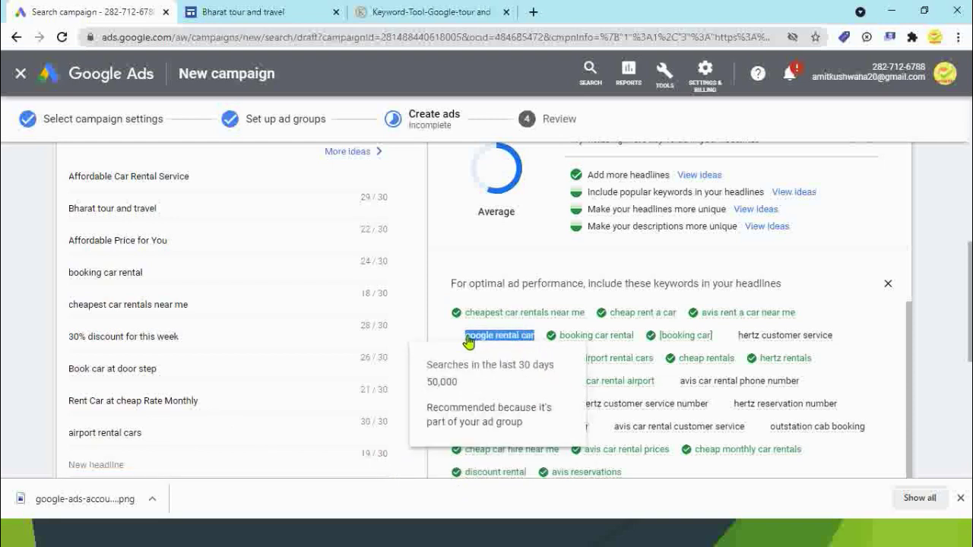
click(120, 466)
key(ctrl+v)
click(943, 250)
Add a third description field and enter "Cab On Call" as the ad's eleventh headline.
scroll(943, 262, down, 3)
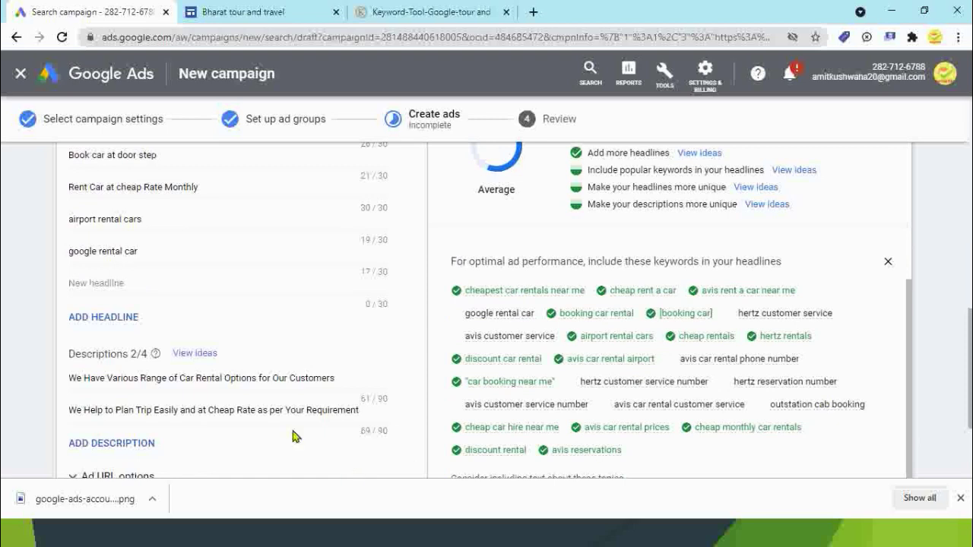
click(173, 447)
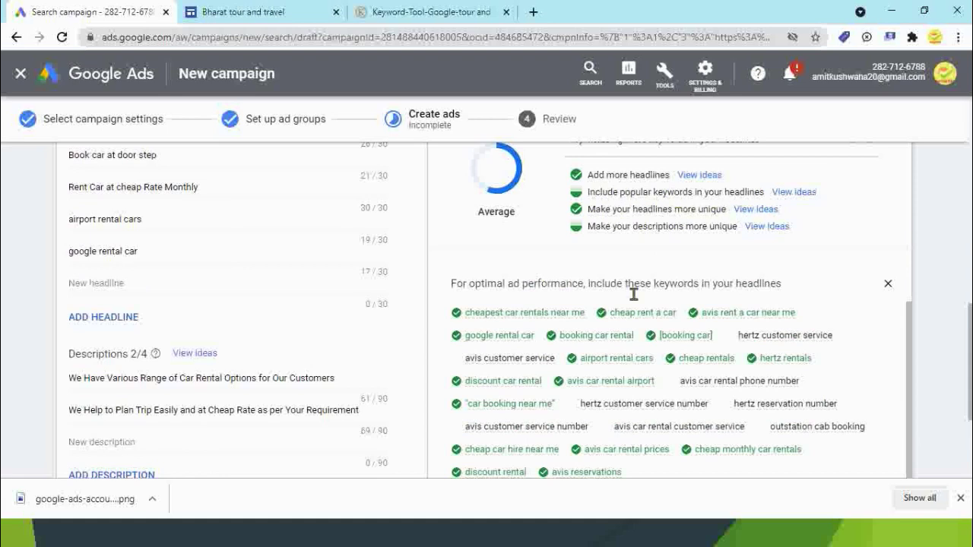
click(108, 283)
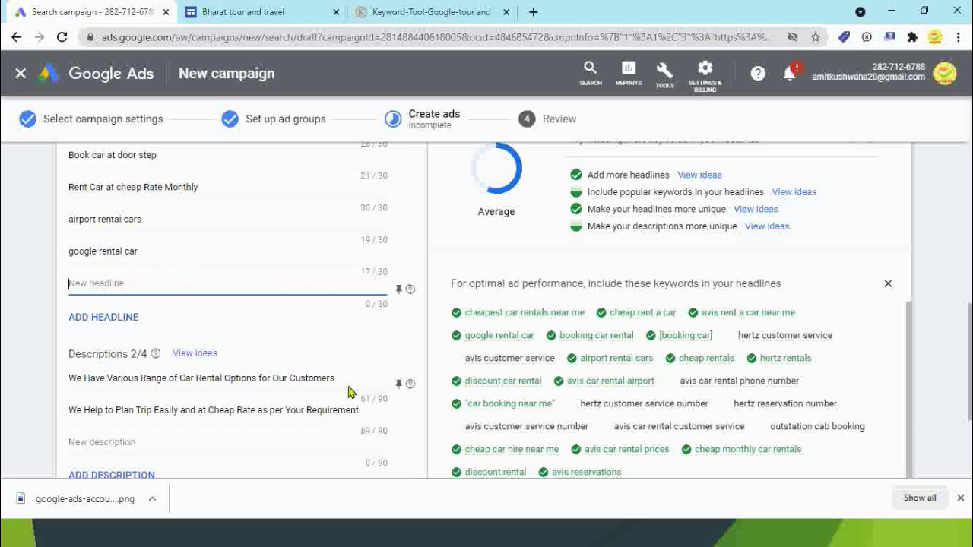
text(Cab On Call)
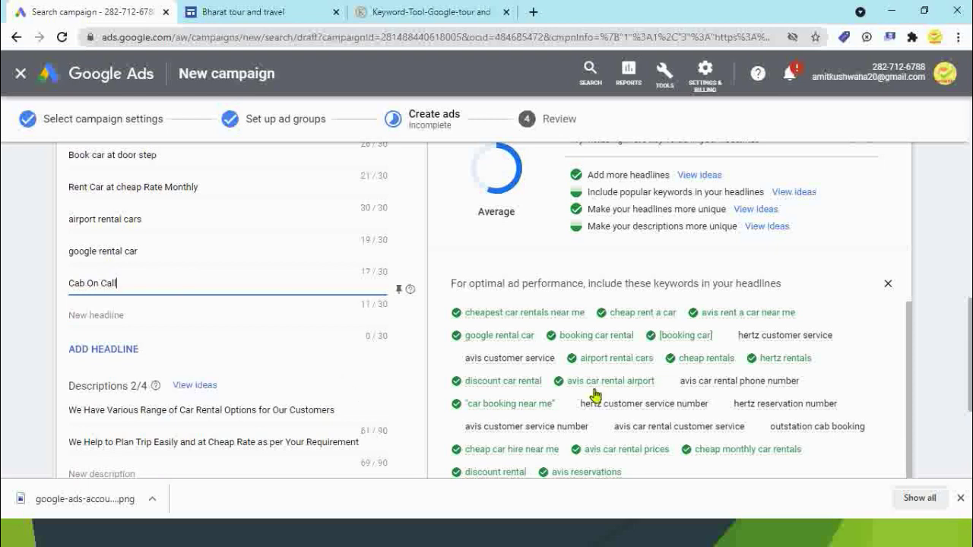
click(492, 286)
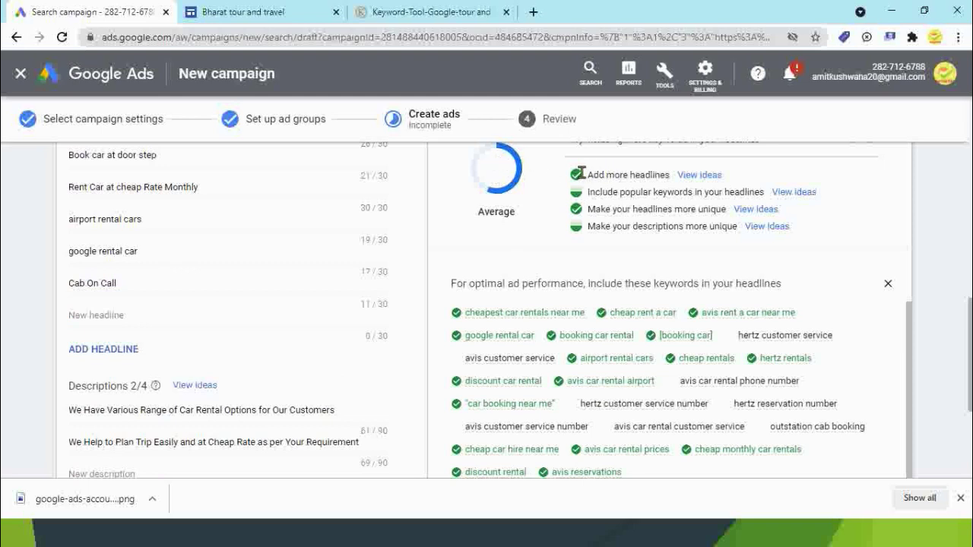
Copy the second description's text into the third and fourth description fields.
click(171, 443)
key(ctrl+a)
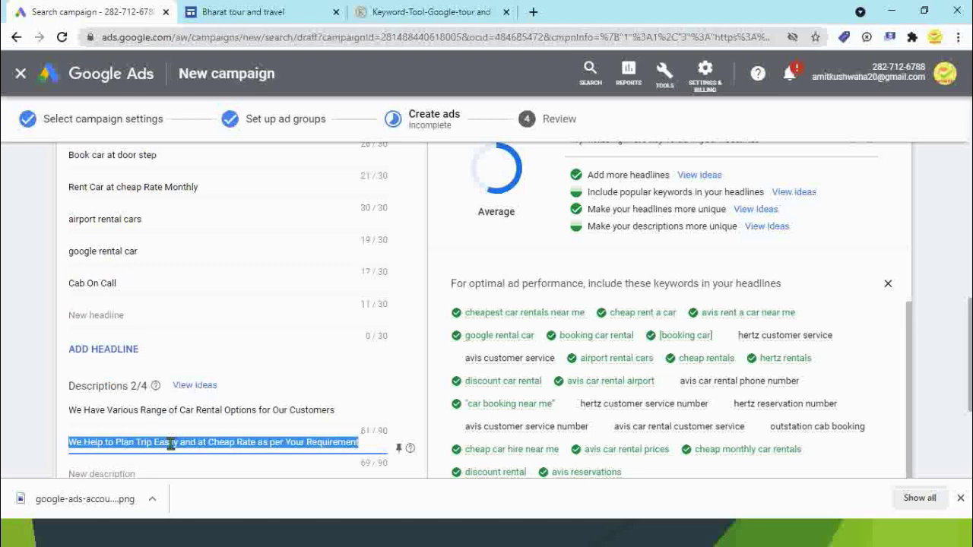
key(ctrl+c)
scroll(180, 380, down, 2)
click(180, 334)
key(ctrl+v)
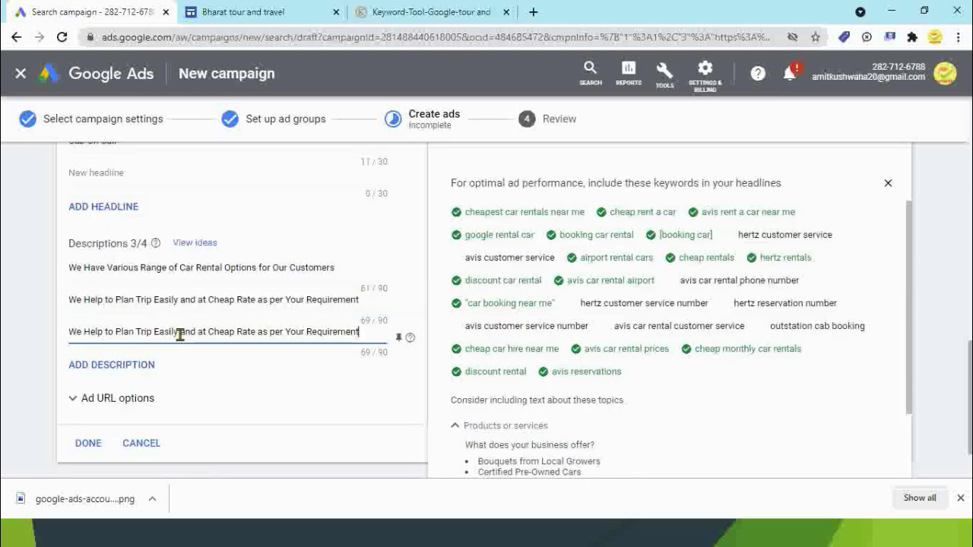
click(146, 368)
click(139, 368)
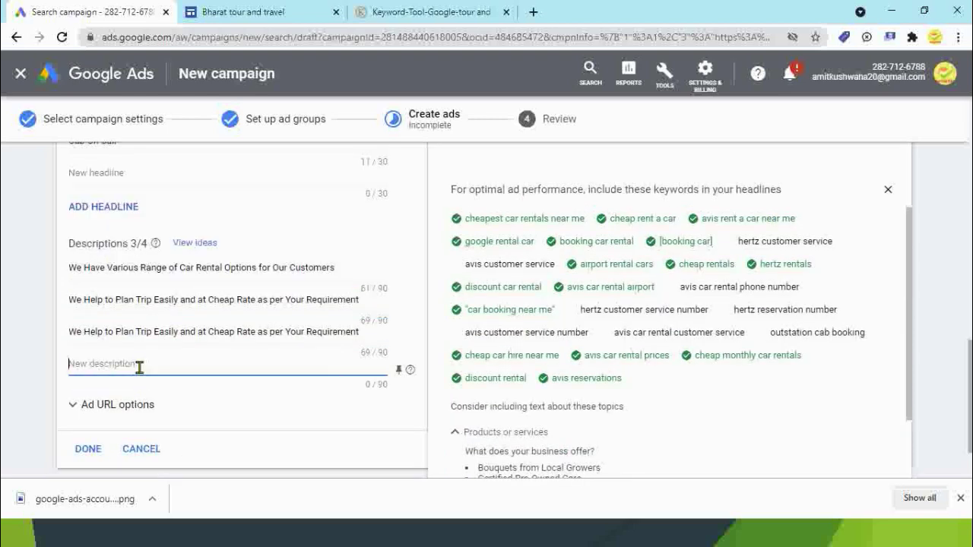
key(ctrl+v)
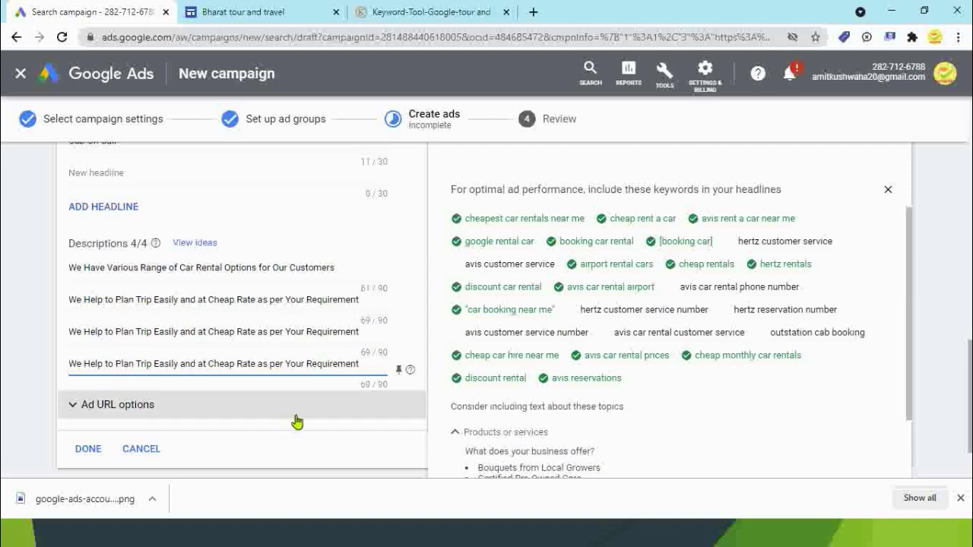
click(794, 428)
Enter "Fair Tour and Travel Package" as the ad's twelfth headline.
scroll(798, 426, up, 5)
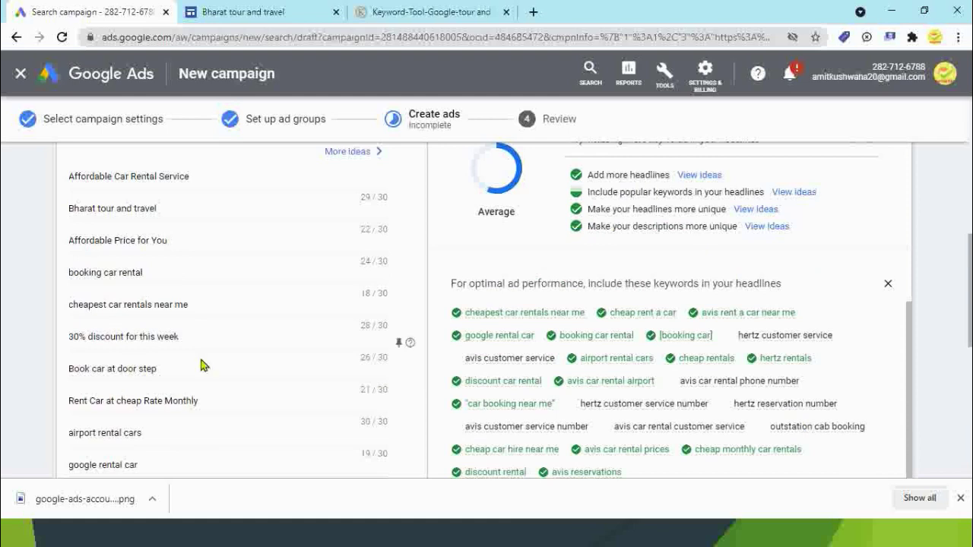
scroll(171, 380, down, 2)
click(112, 386)
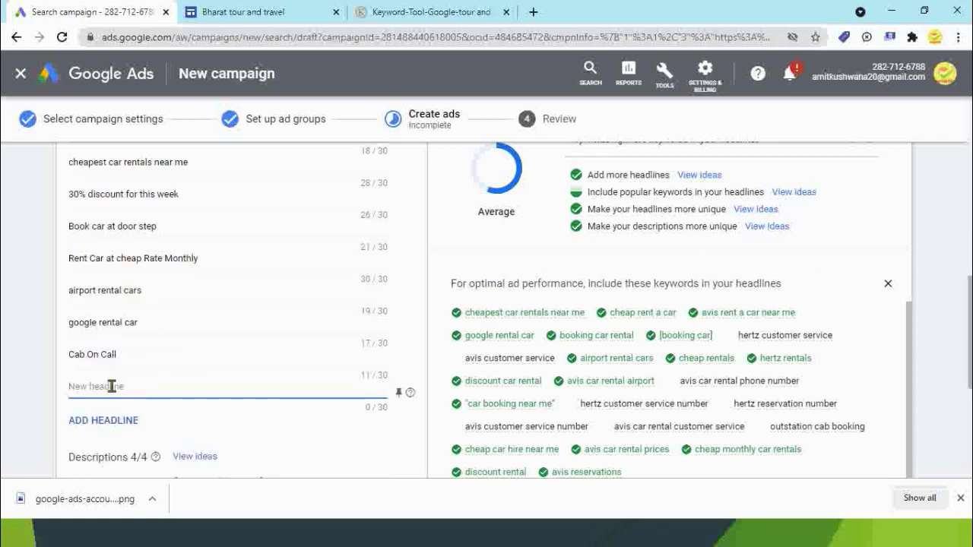
text(Tour and Travel)
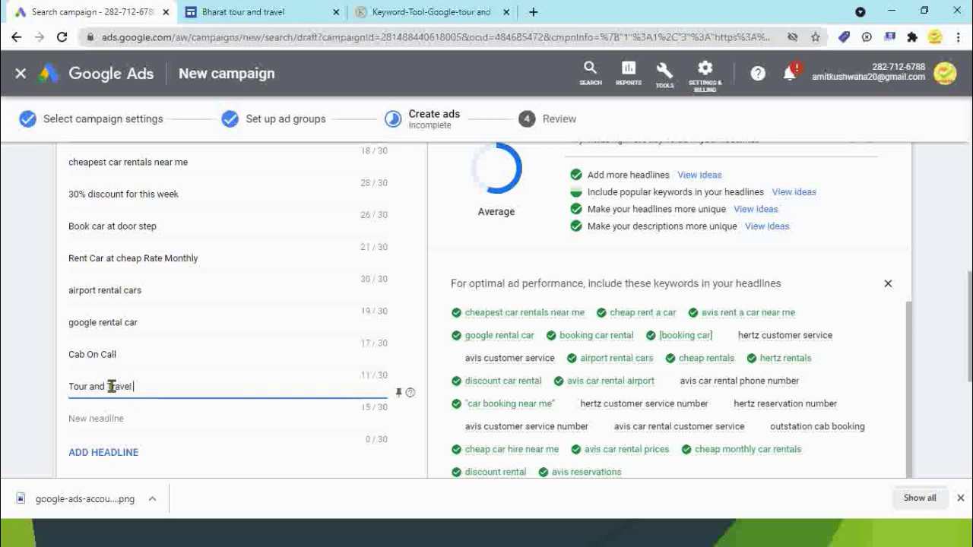
text(c)
text(Cheap)
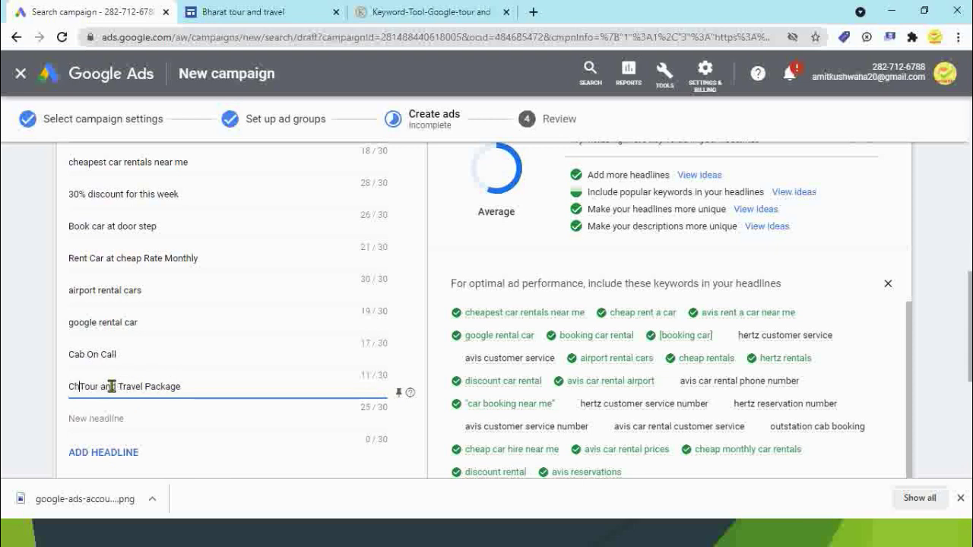
key(BackSpace)
key(BackSpace)
key(BackSpace)
key(BackSpace)
key(BackSpace)
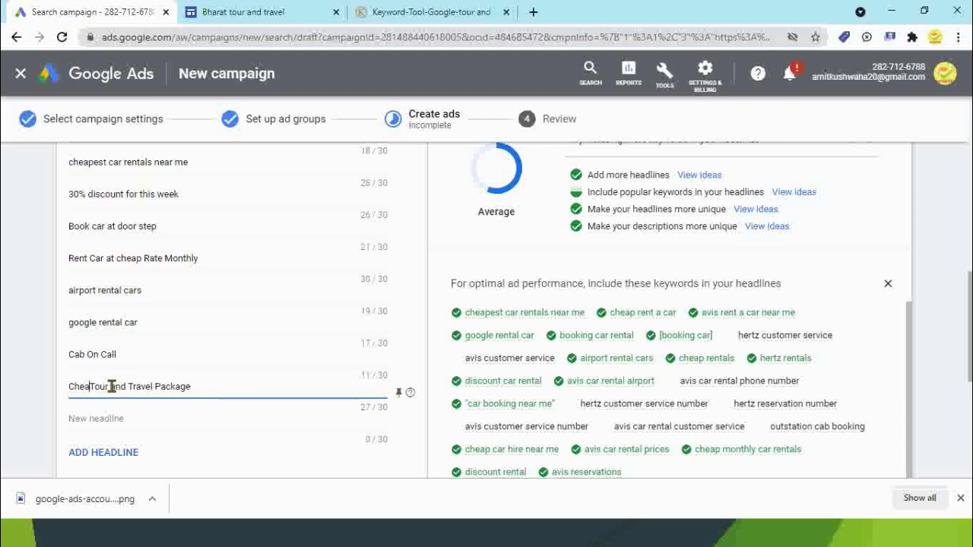
text(Fair)
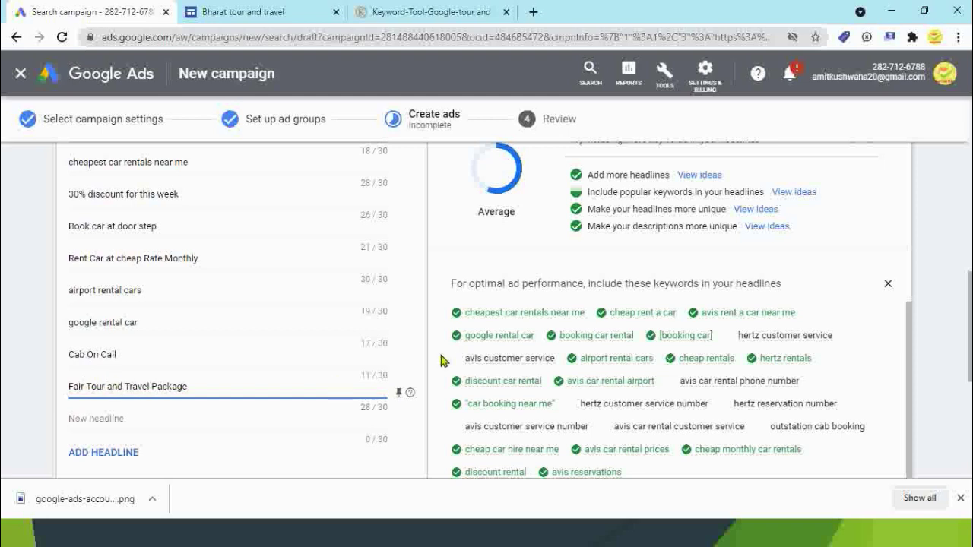
click(552, 214)
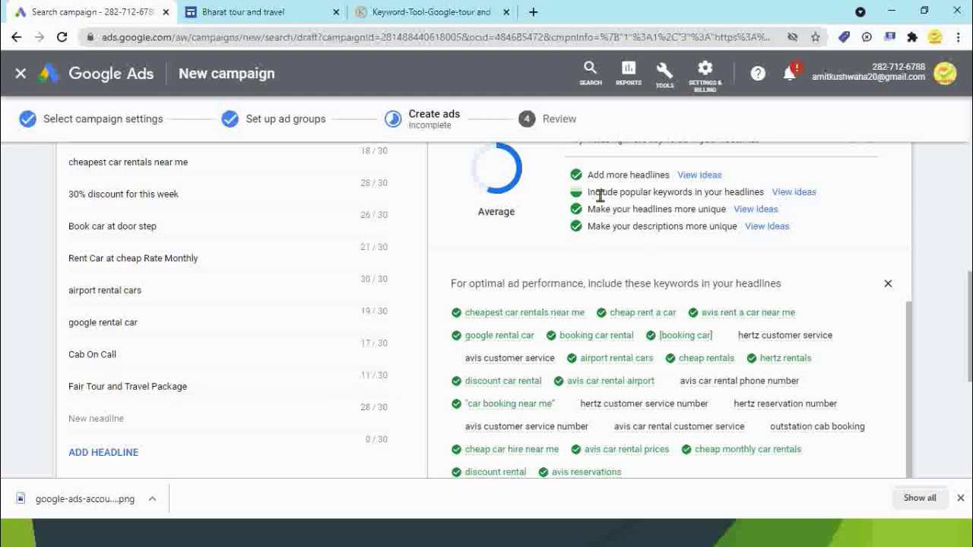
Try to save the ad and continue to the review, choosing to fix the errors instead of discarding the changes.
scroll(400, 352, down, 5)
scroll(504, 339, down, 3)
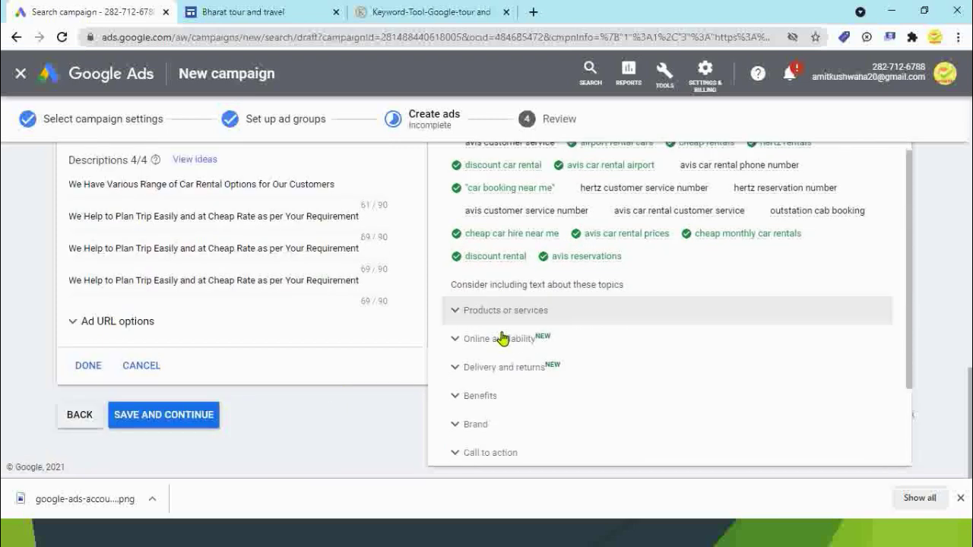
click(184, 421)
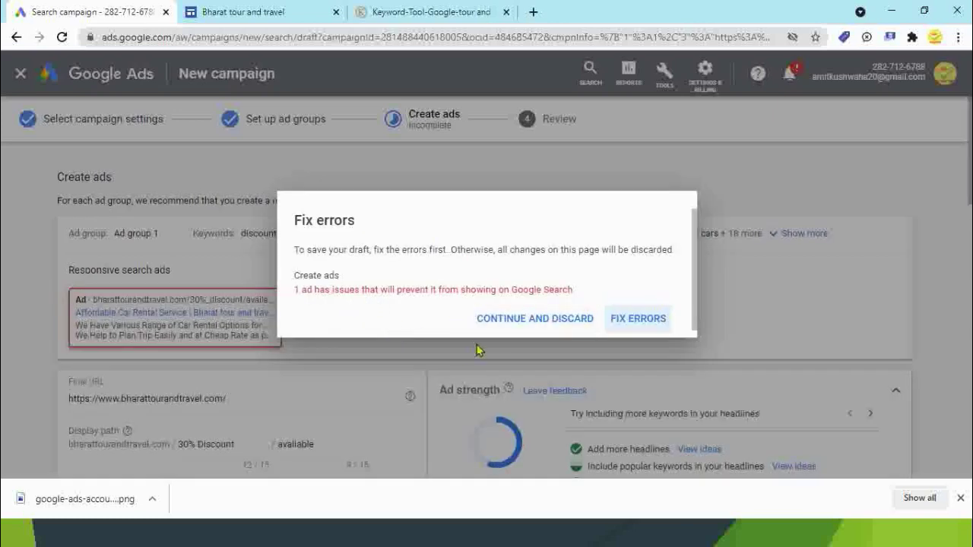
click(625, 323)
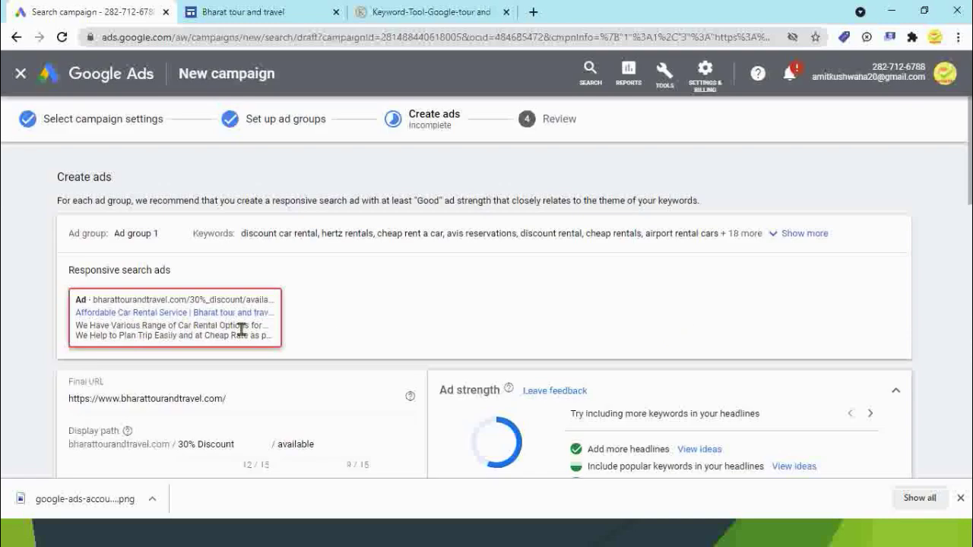
Clear the duplicate third and fourth descriptions, and save the ad to continue to the campaign review.
scroll(190, 354, down, 2)
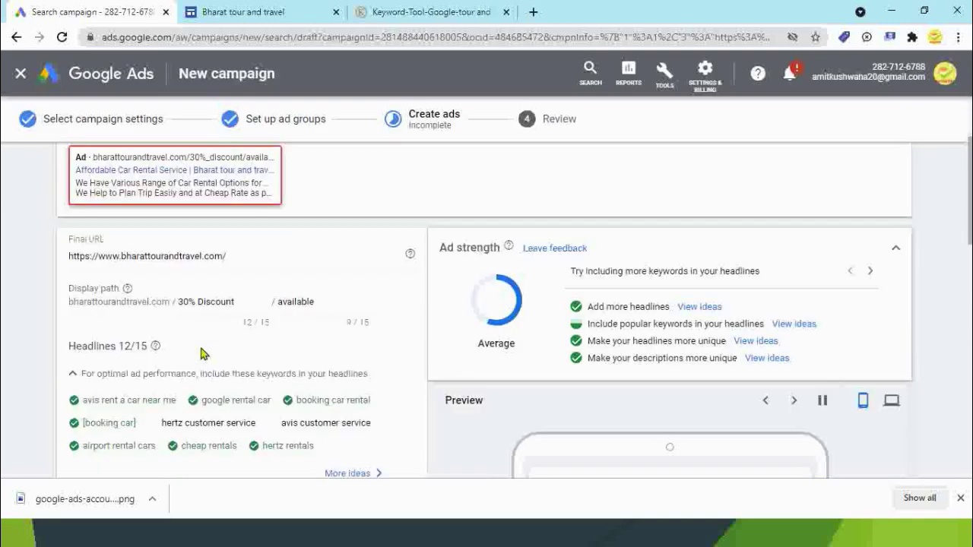
scroll(201, 354, down, 4)
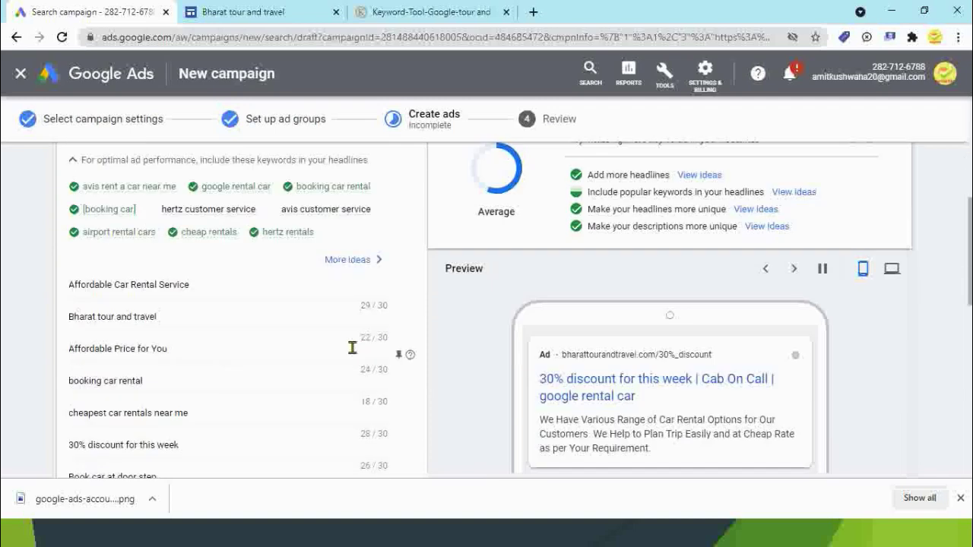
scroll(351, 348, down, 3)
scroll(352, 353, down, 6)
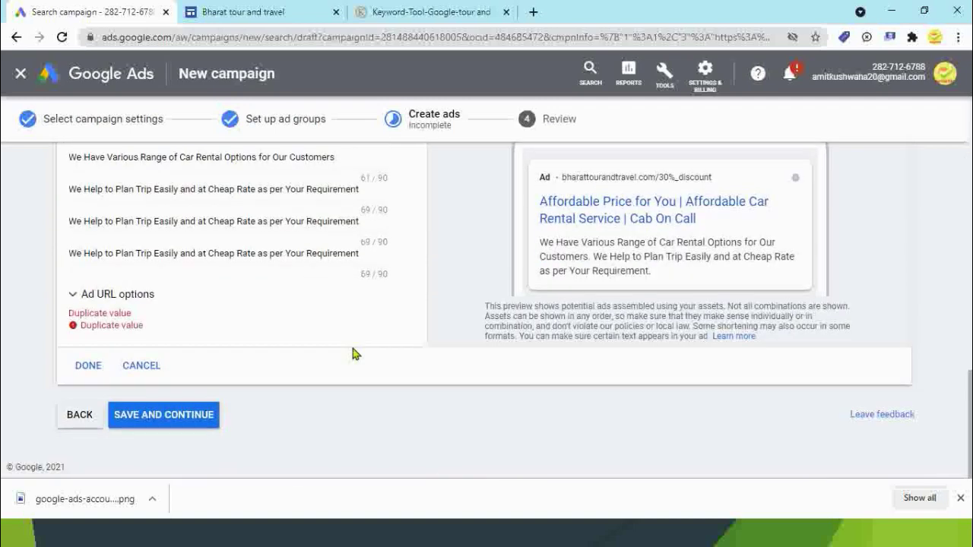
click(145, 253)
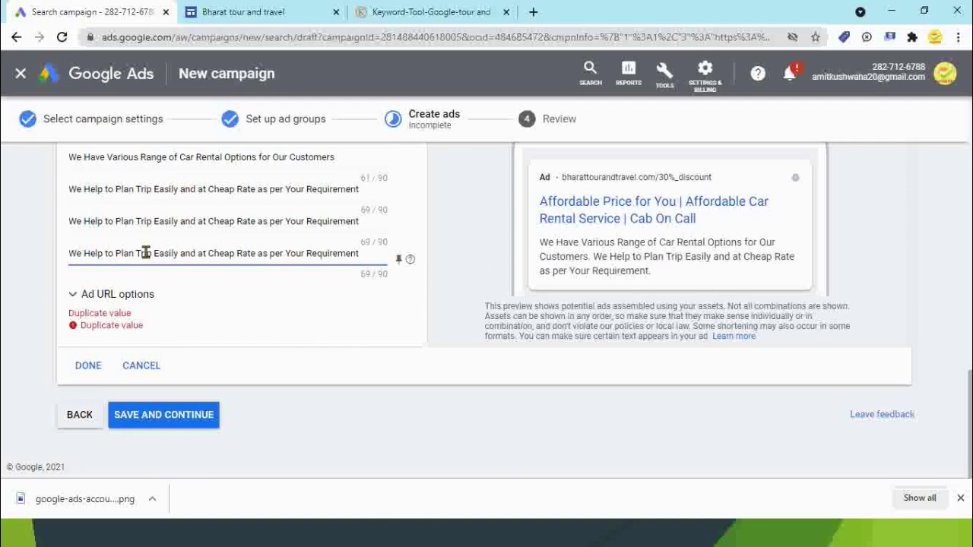
click(96, 221)
key(ctrl+a)
key(BackSpace)
click(101, 251)
key(ctrl+a)
key(BackSpace)
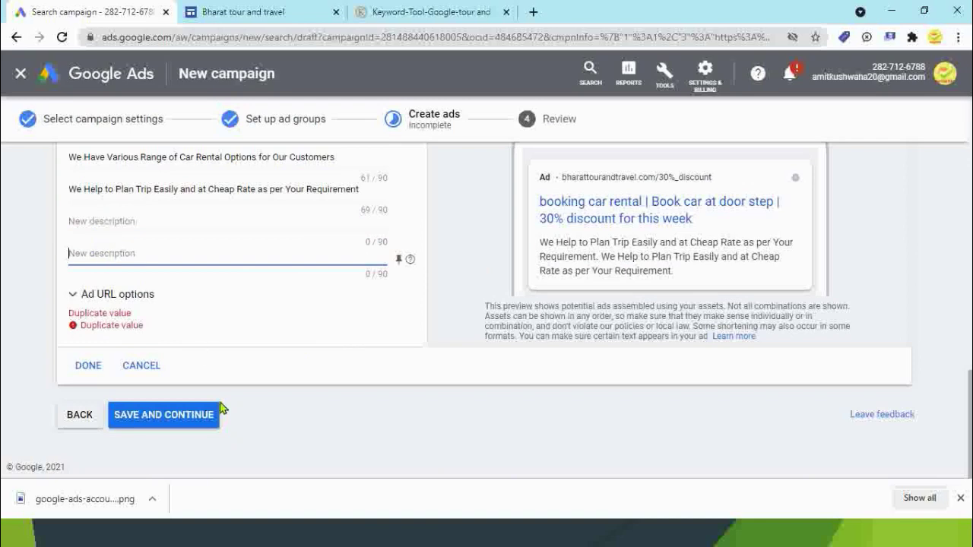
click(162, 420)
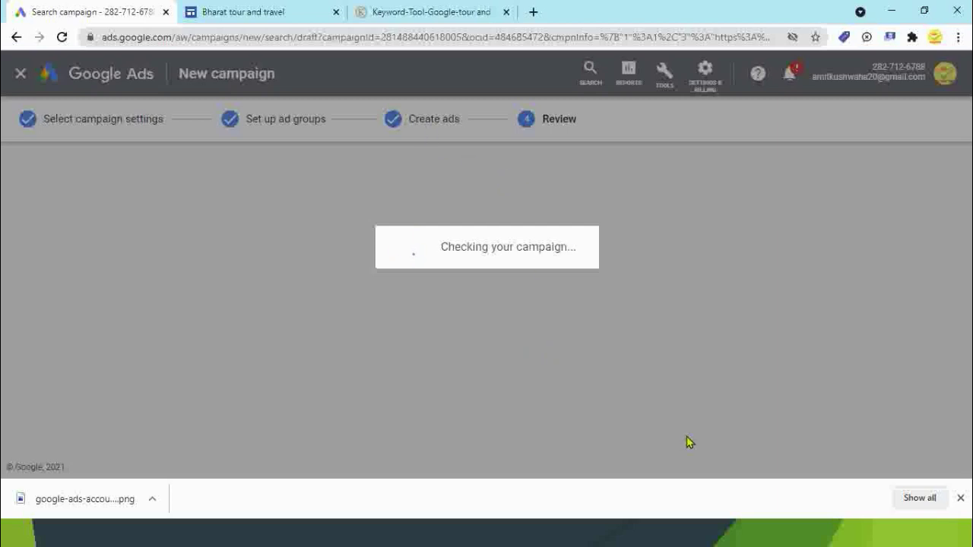
Switch to PowerPoint to look at the Google Ads account structure slide, and return to the campaign review in Chrome.
key(alt+Tab)
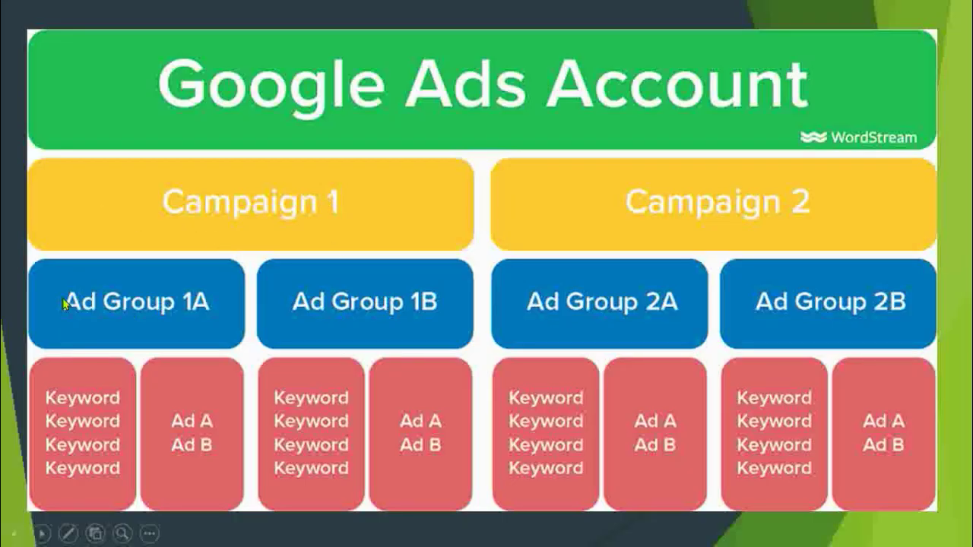
click(218, 302)
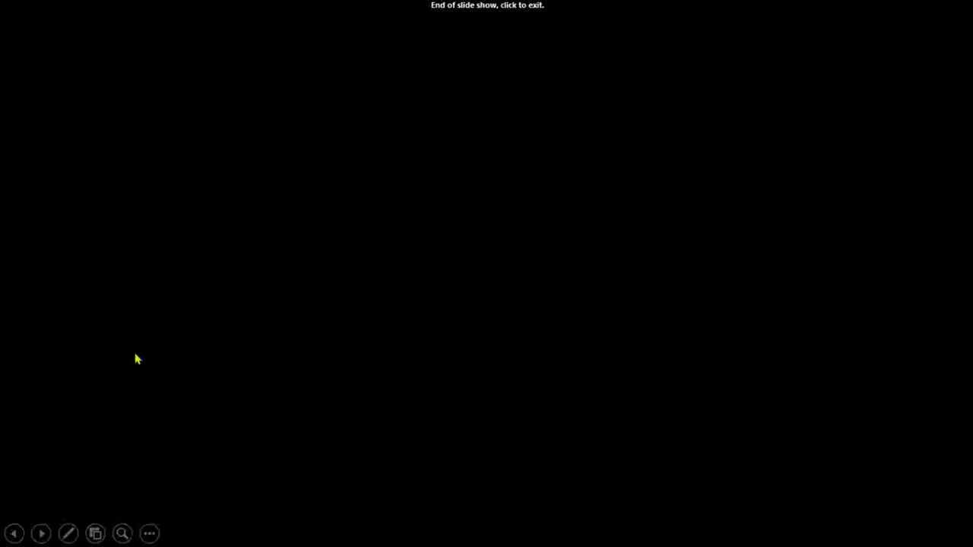
click(139, 471)
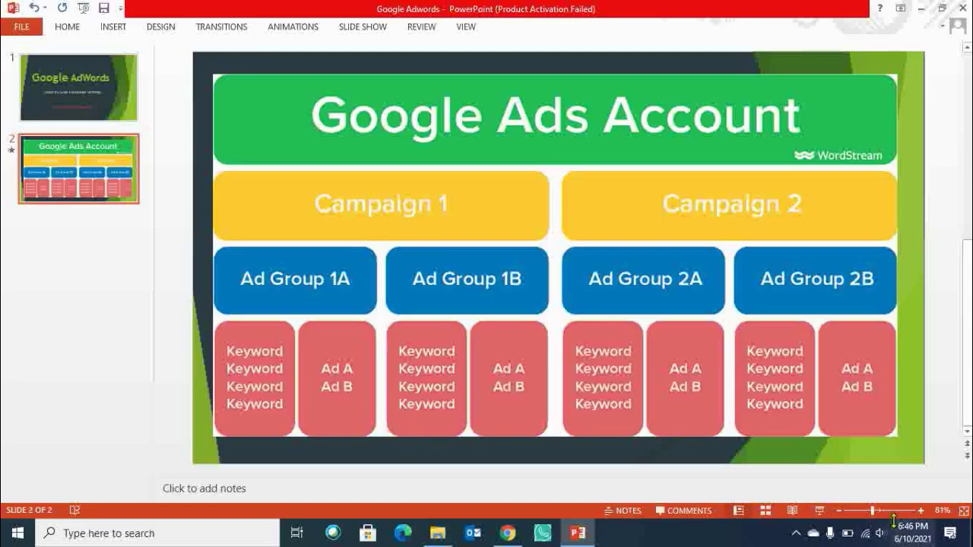
click(818, 510)
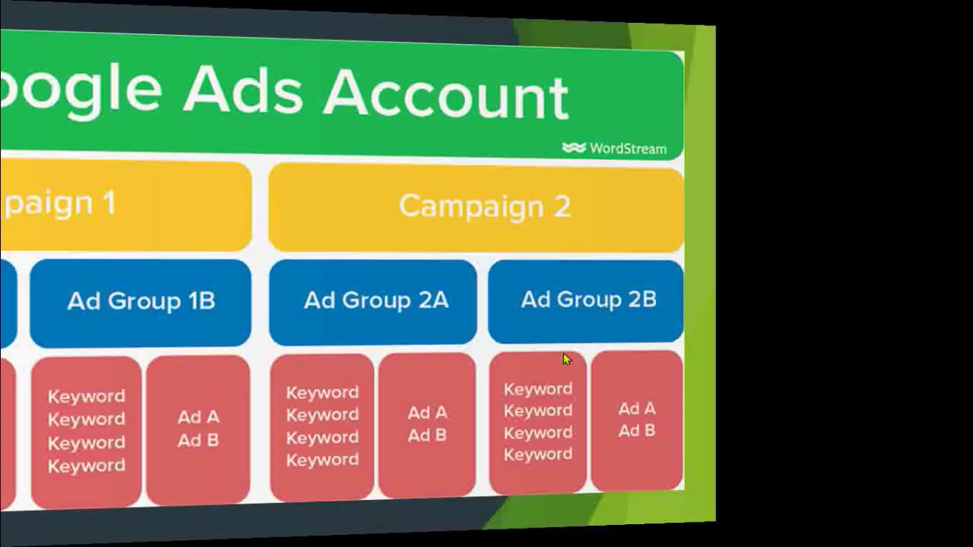
key(Escape)
key(alt+Tab)
key(alt+Tab)
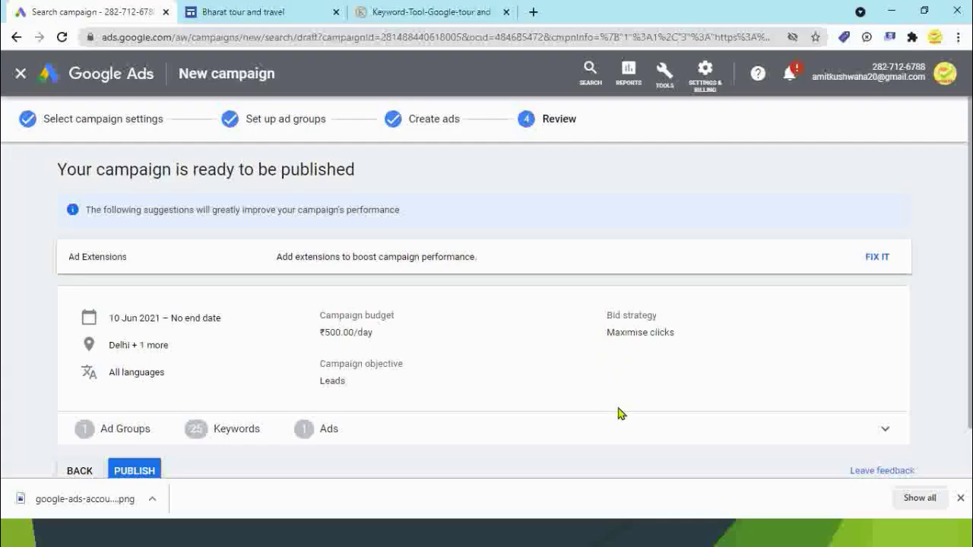
Expand the campaign's ad group summary on the review page and examine its ad and keywords.
scroll(554, 401, down, 1)
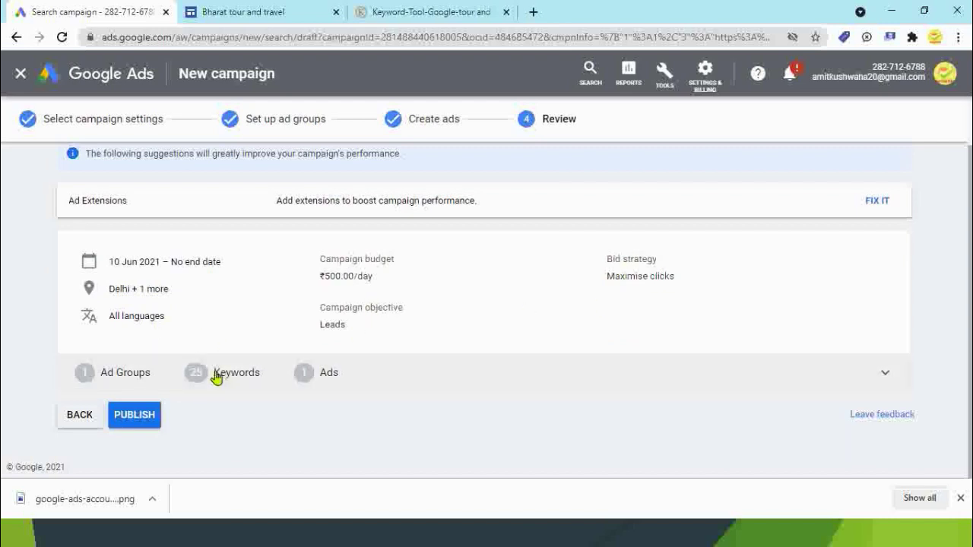
click(324, 377)
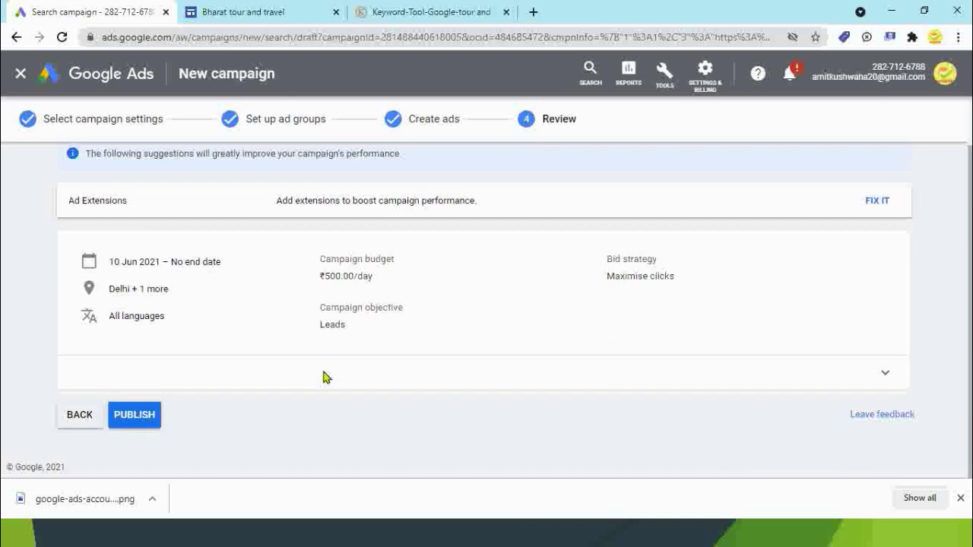
scroll(646, 411, down, 2)
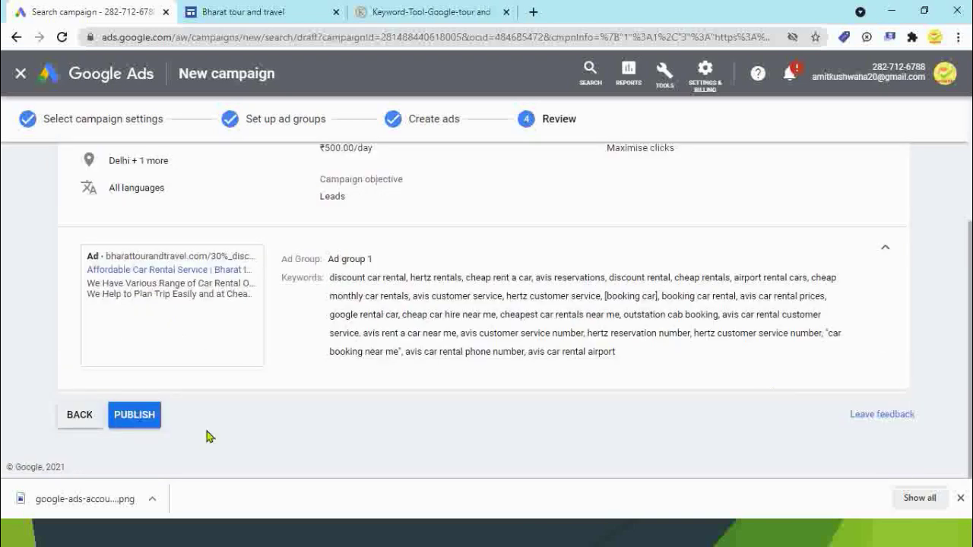
Return to the ad creation stage, start a new responsive search ad in Ad group 1, and look over its headline and description fields.
click(83, 415)
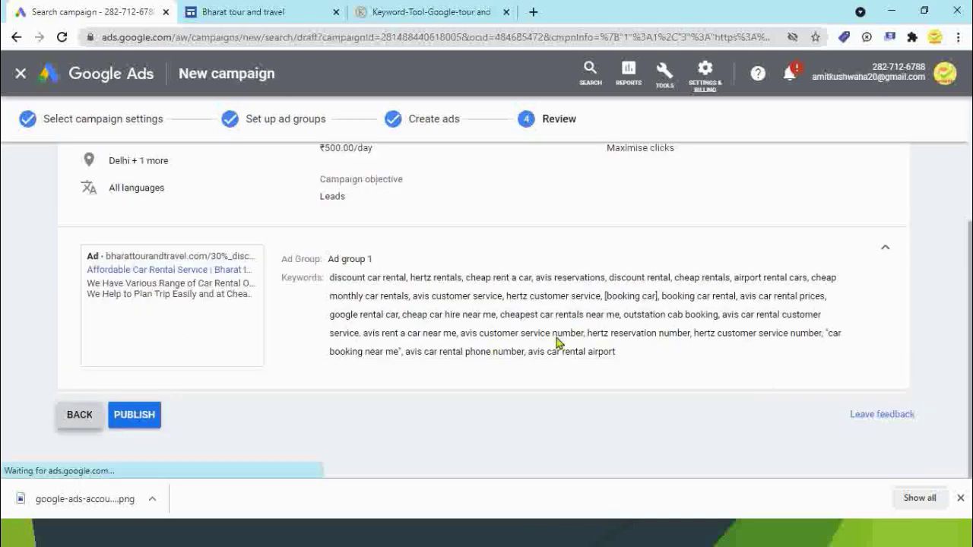
click(174, 316)
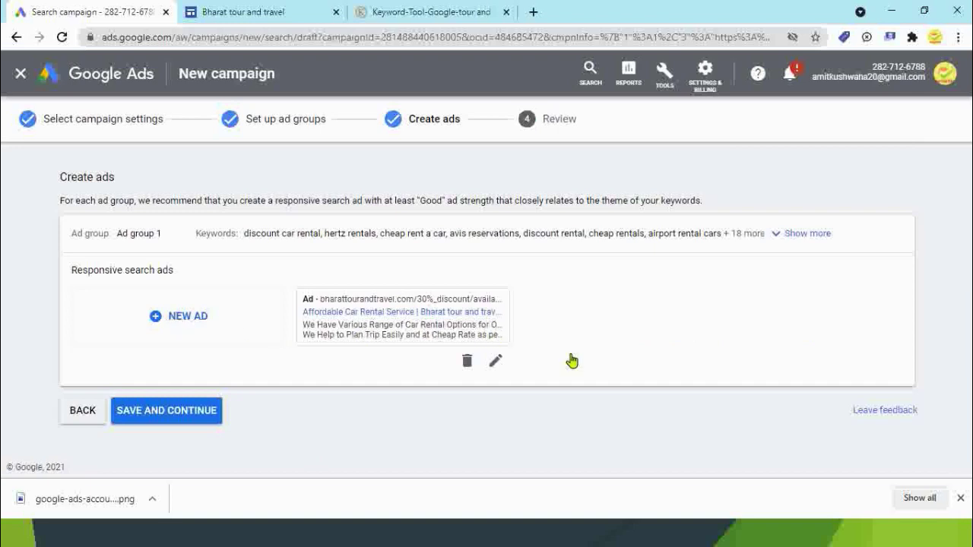
scroll(575, 361, down, 3)
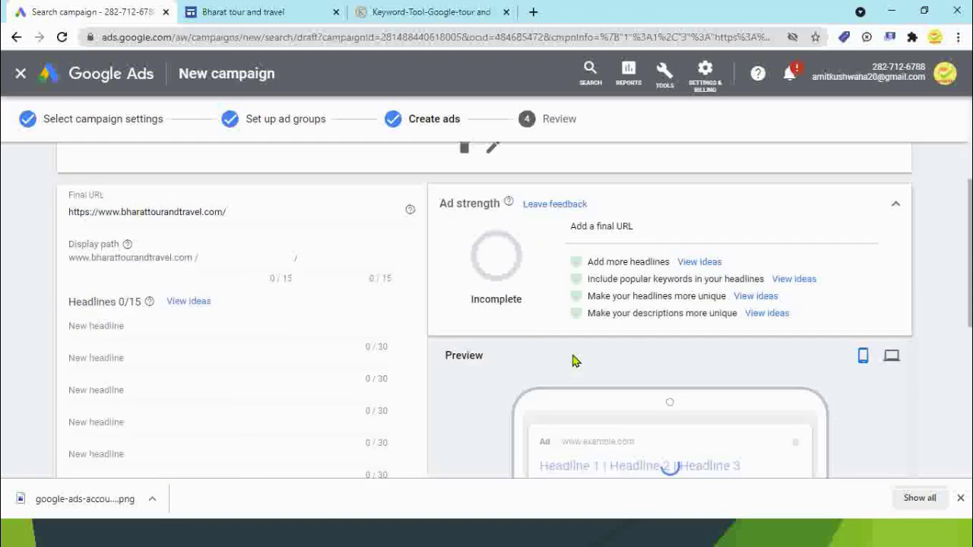
scroll(576, 361, up, 2)
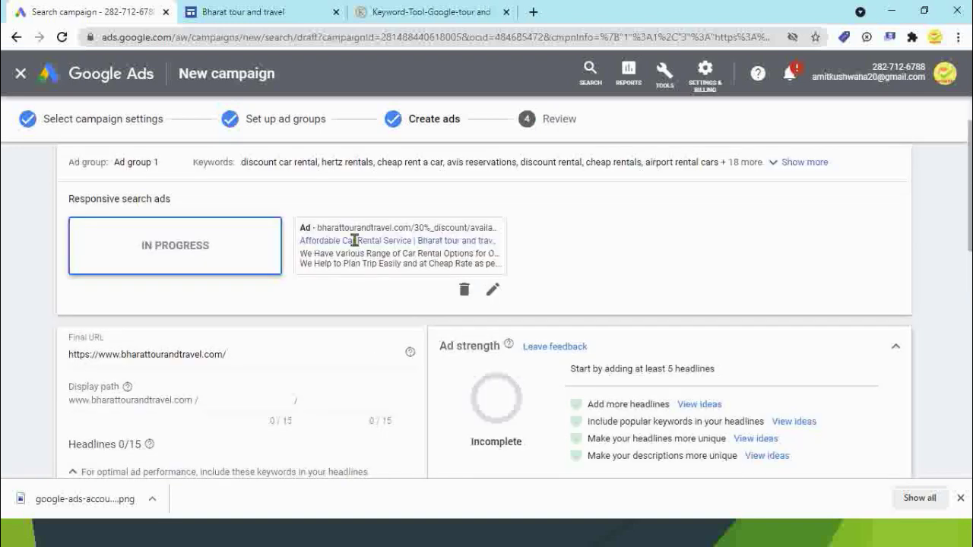
scroll(279, 384, down, 2)
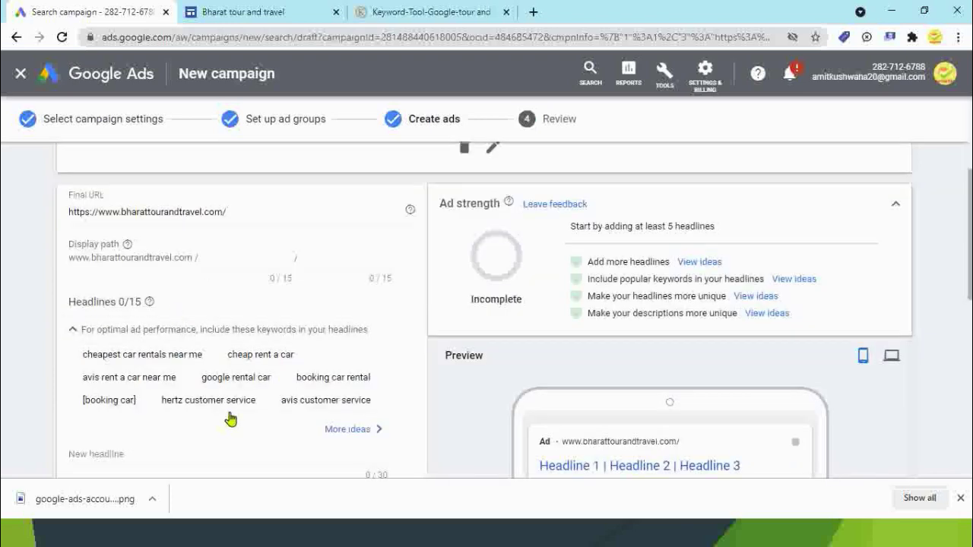
scroll(177, 373, down, 1)
scroll(176, 373, down, 1)
scroll(179, 374, up, 3)
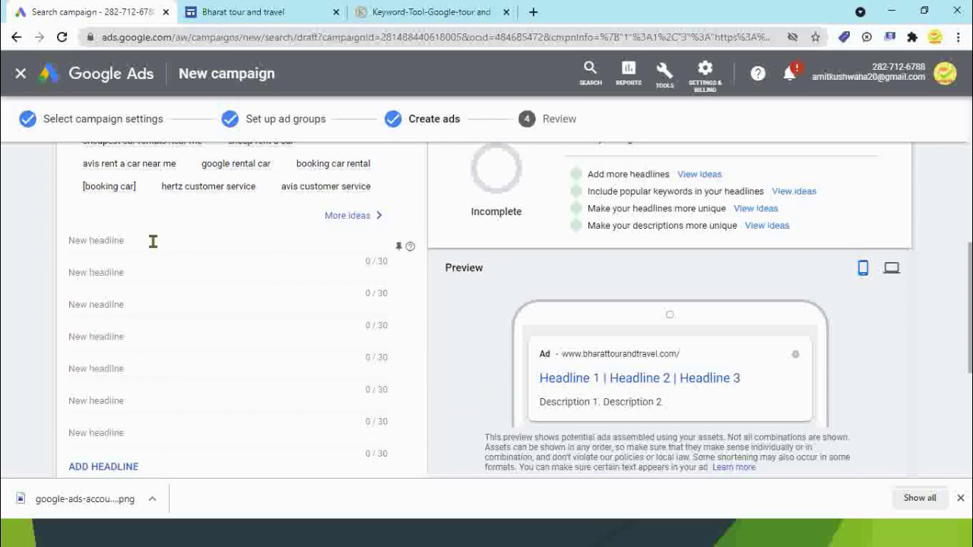
scroll(152, 429, down, 2)
scroll(287, 425, down, 2)
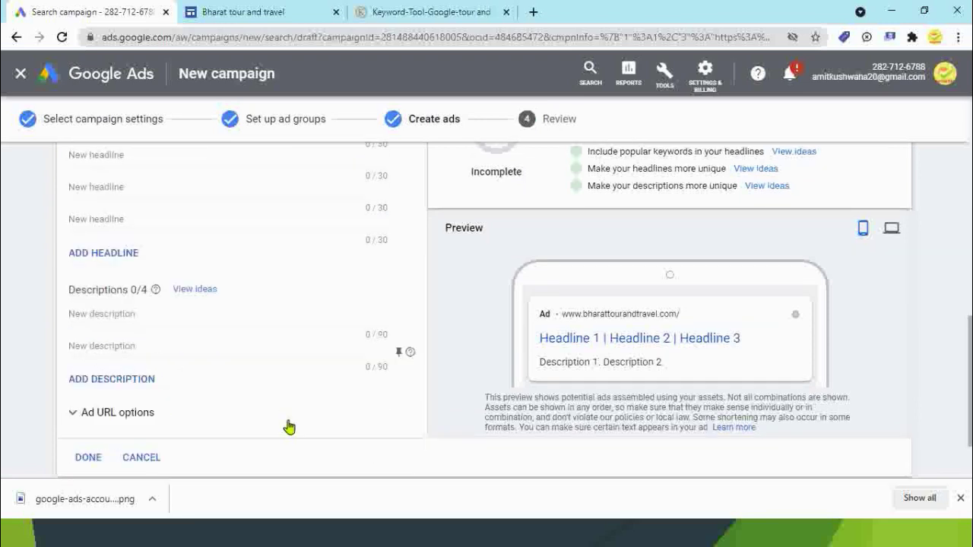
scroll(291, 426, up, 10)
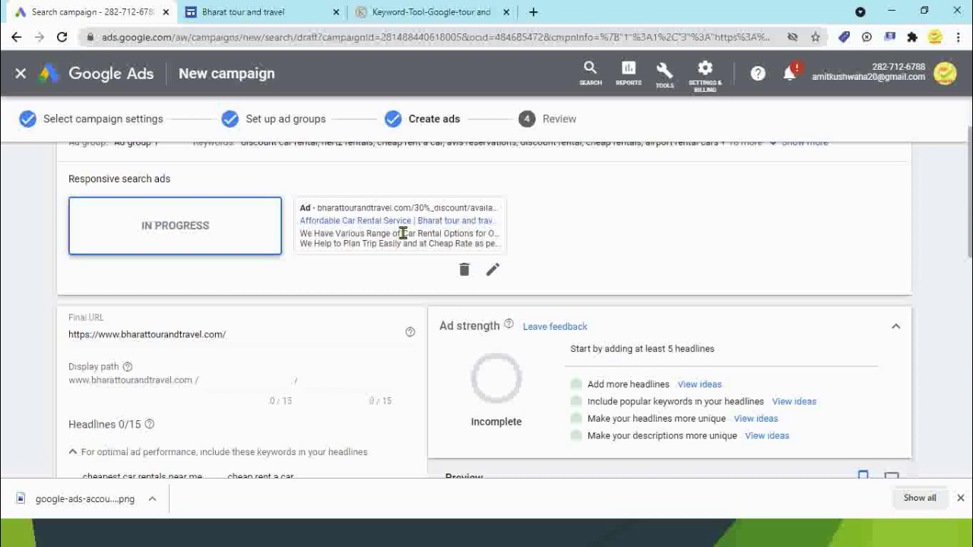
Return to the campaign review without filling in the new ad, and publish the campaign.
click(550, 127)
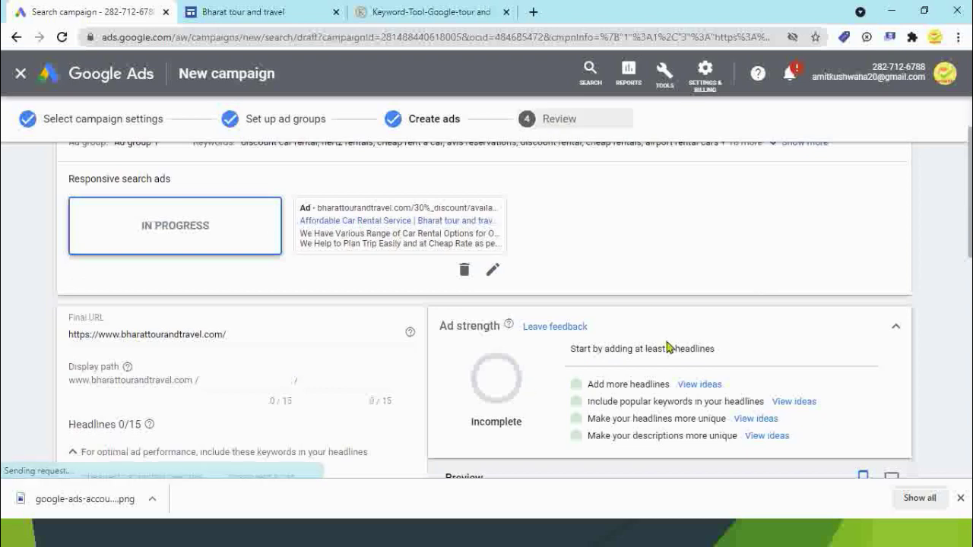
scroll(319, 351, down, 2)
click(152, 409)
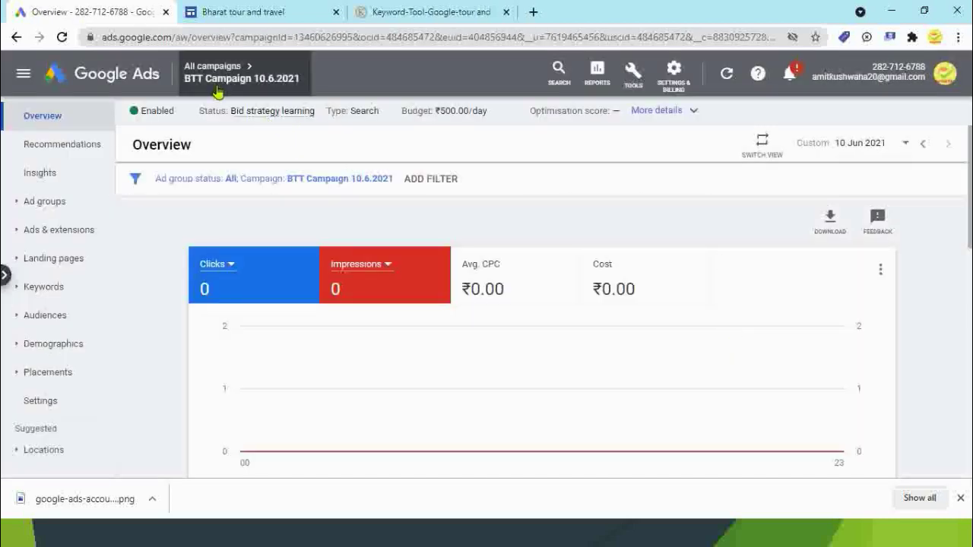
Go from the published campaign's overview to the account's list of all campaigns and look through it.
mouse_move(243, 83)
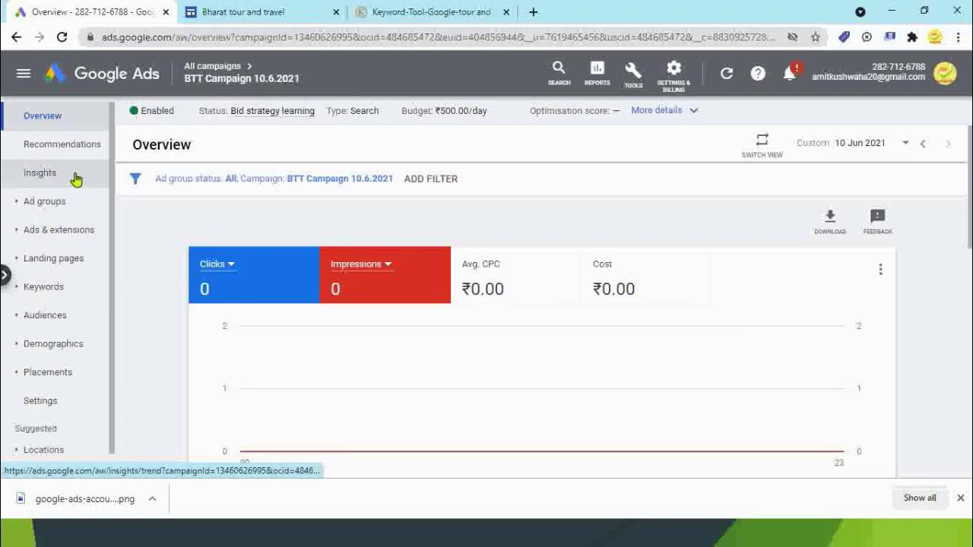
click(90, 79)
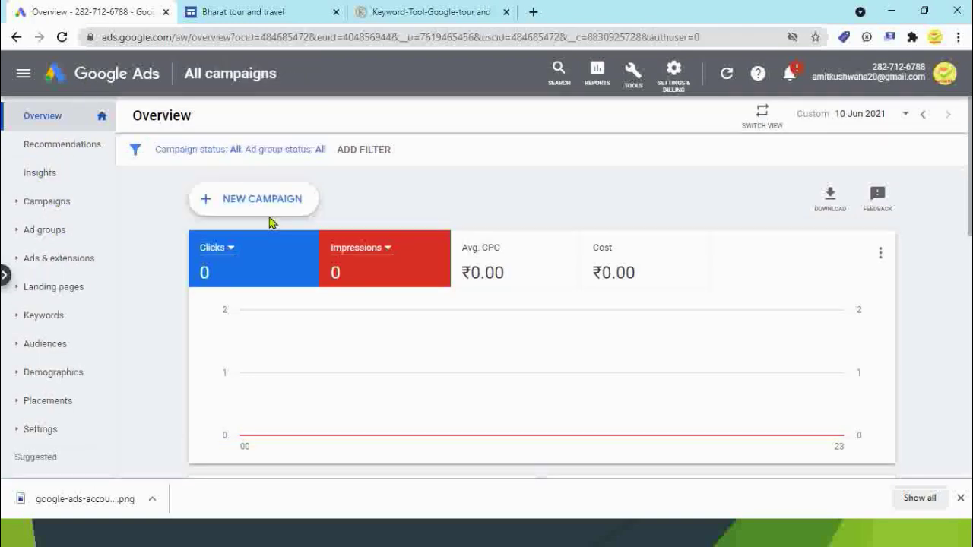
click(41, 202)
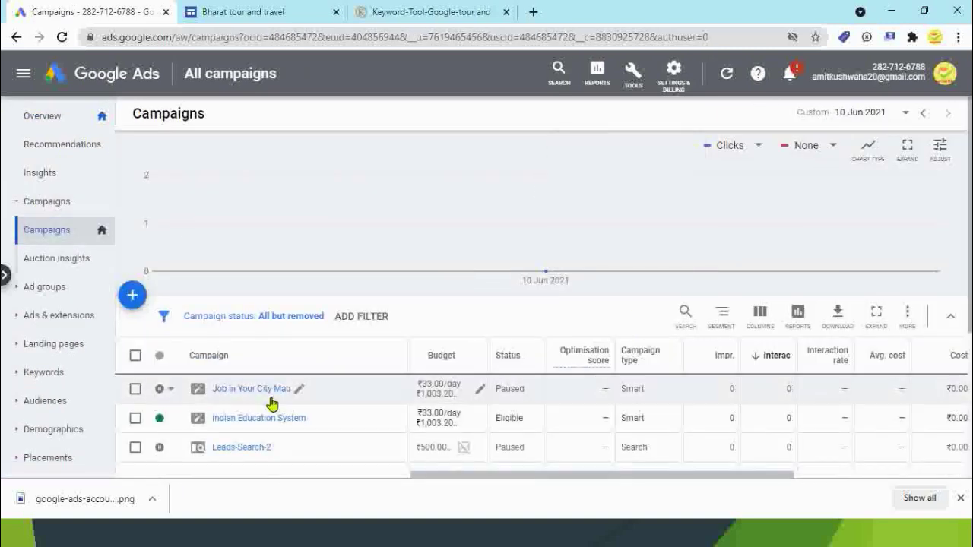
scroll(520, 324, down, 3)
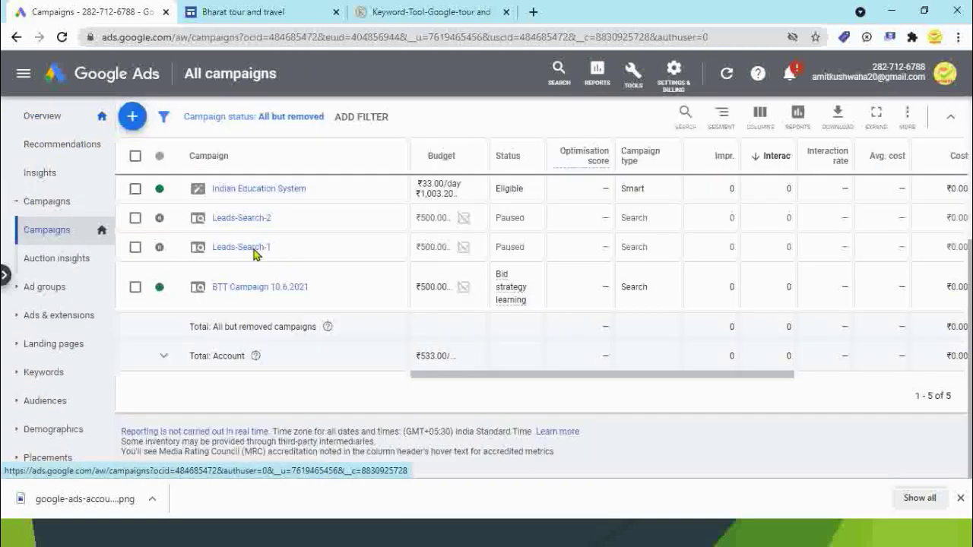
scroll(255, 274, up, 2)
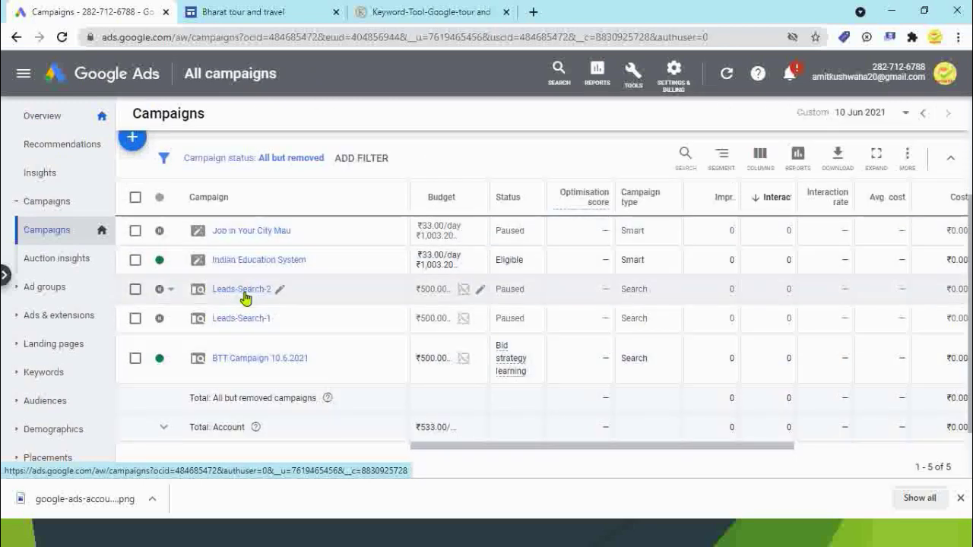
Open Ad group 1 of the BTT Campaign 10.6.2021 campaign and look over its search keywords.
click(280, 362)
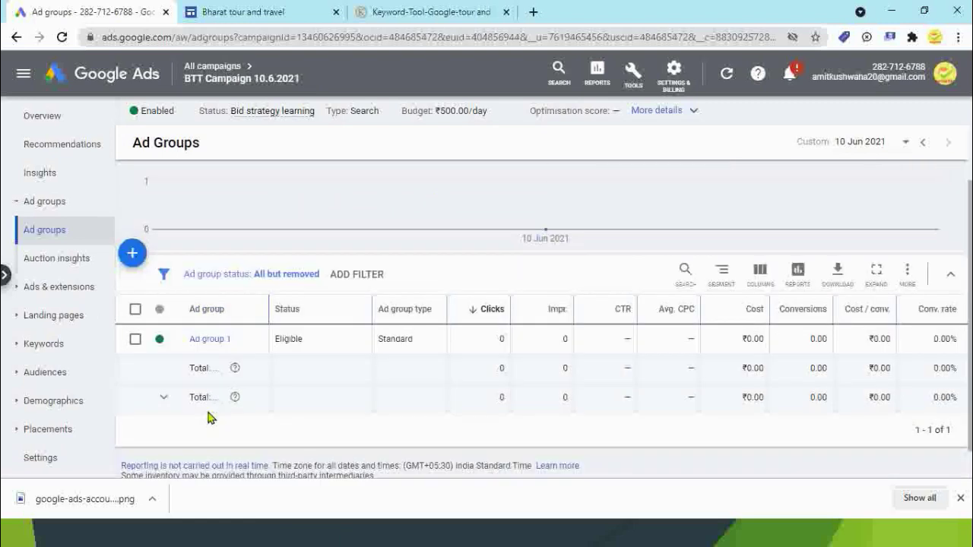
scroll(210, 417, down, 1)
click(210, 307)
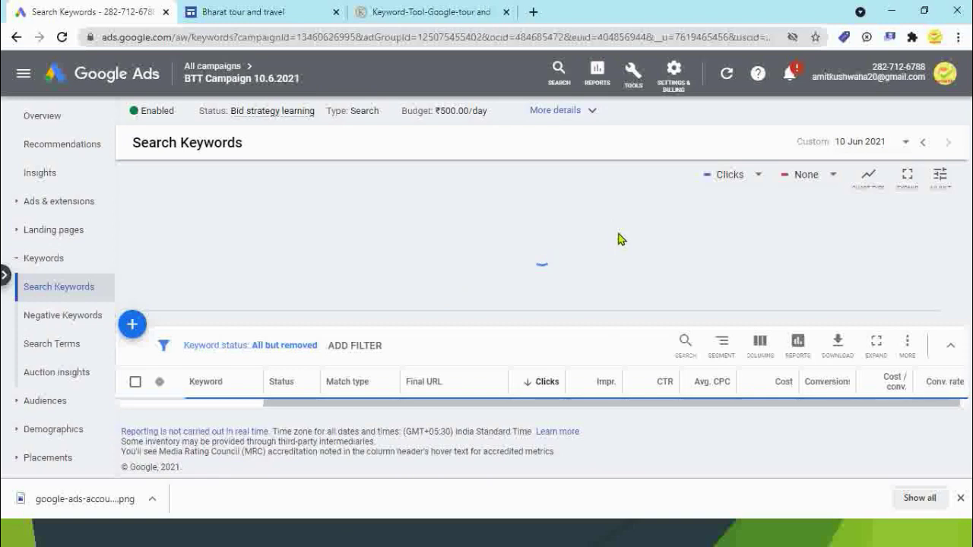
scroll(622, 240, down, 10)
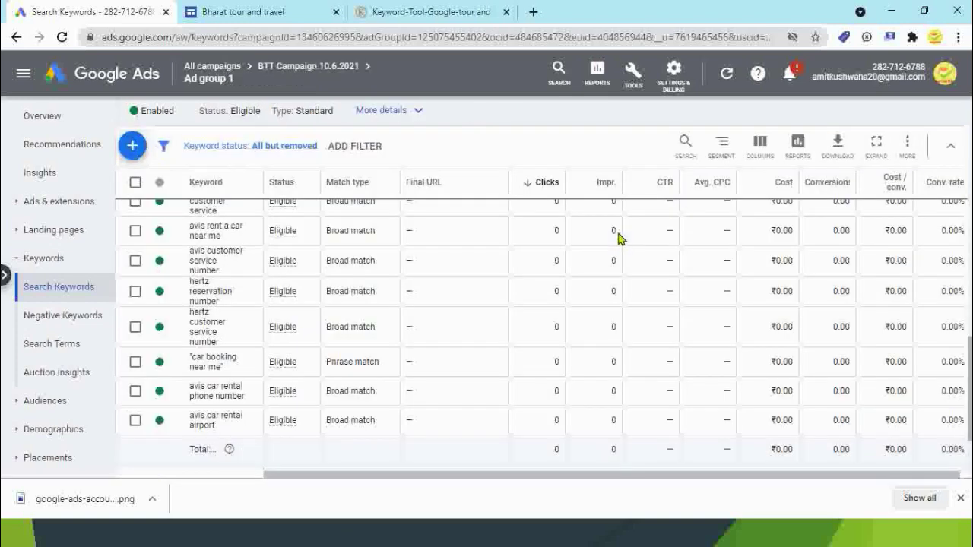
scroll(620, 238, up, 10)
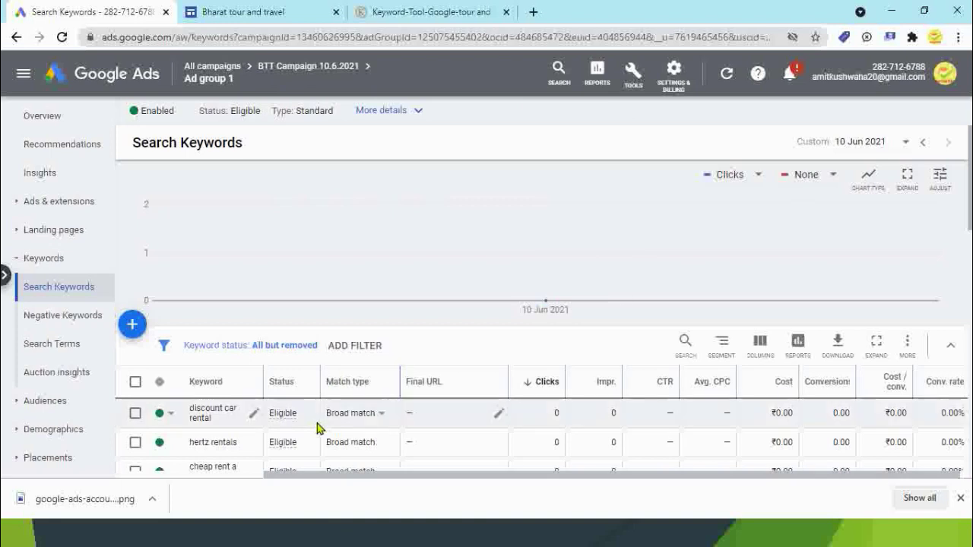
Show the ads in Ad group 1 and check the responsive search ad's approval status.
click(60, 202)
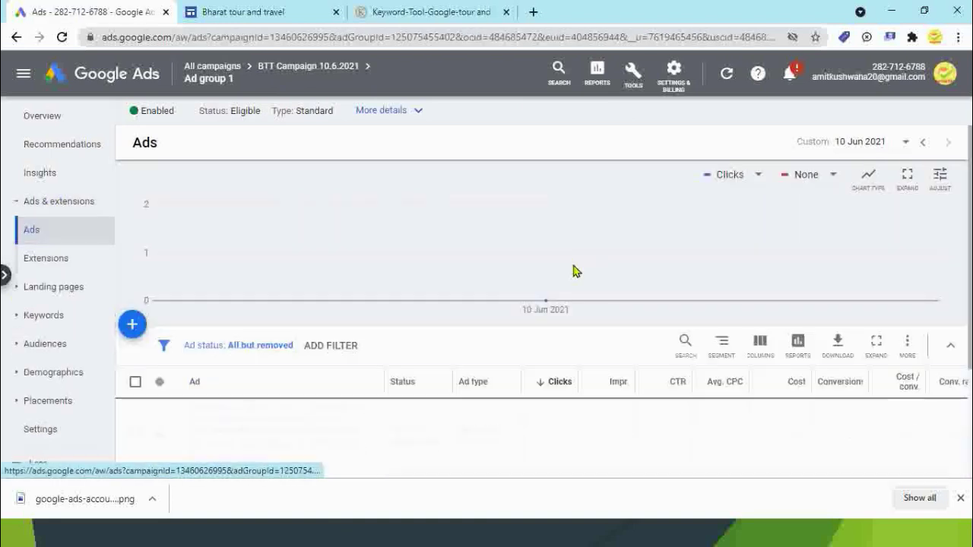
scroll(574, 272, down, 2)
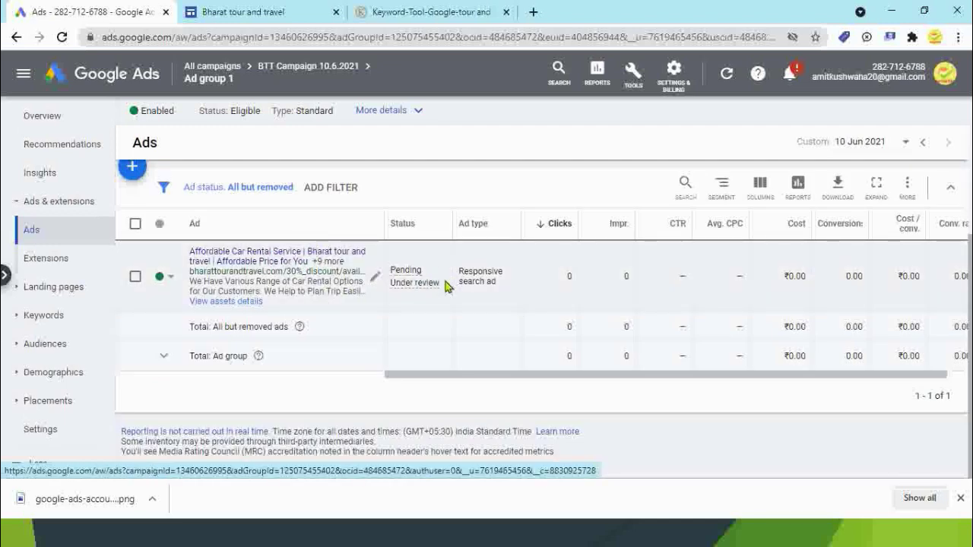
mouse_move(408, 274)
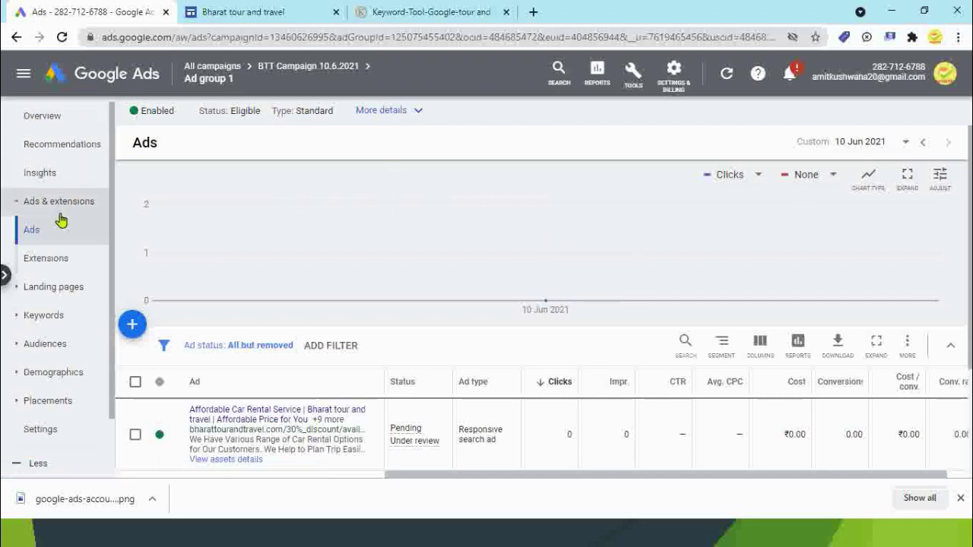
Open the extensions of Ad group 1 and look over the sitelink, callout and structured snippet types.
click(105, 202)
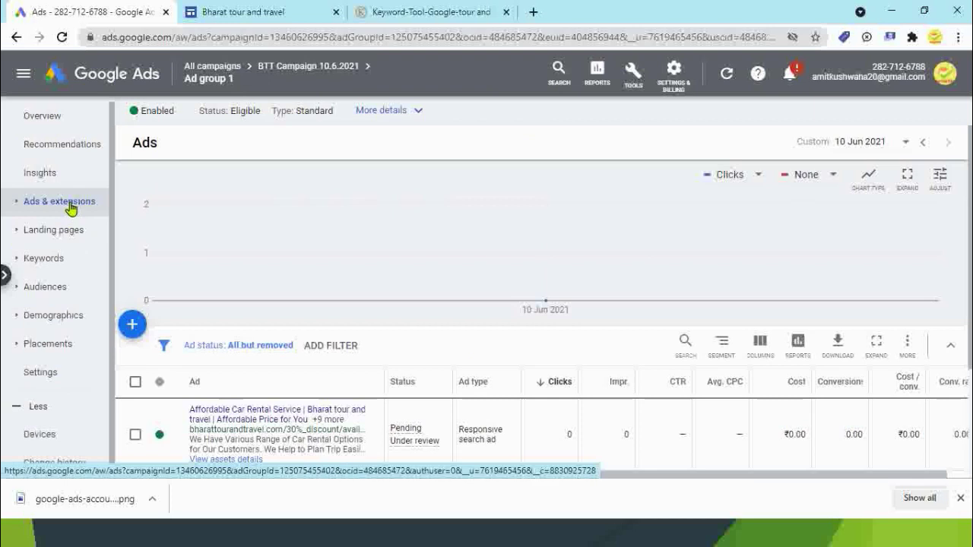
click(70, 205)
click(92, 260)
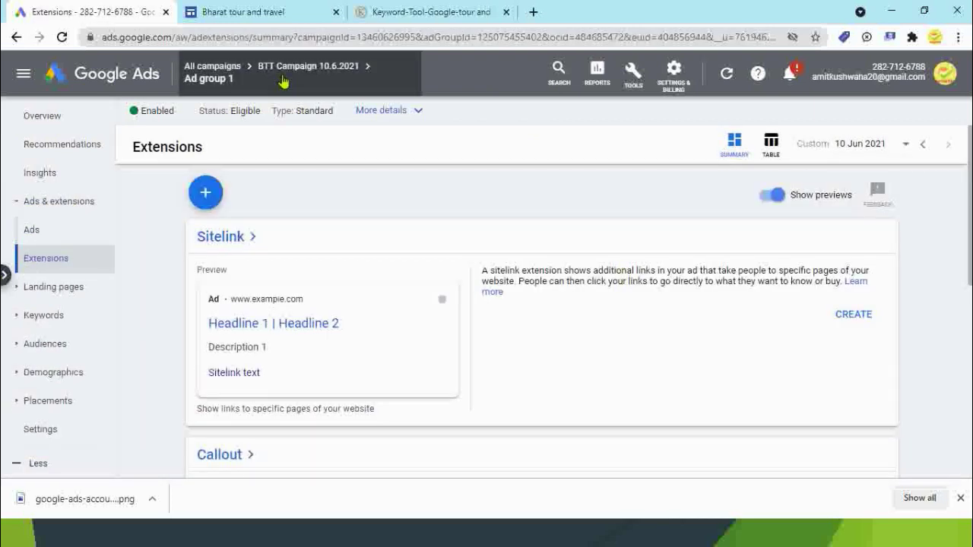
scroll(245, 277, down, 1)
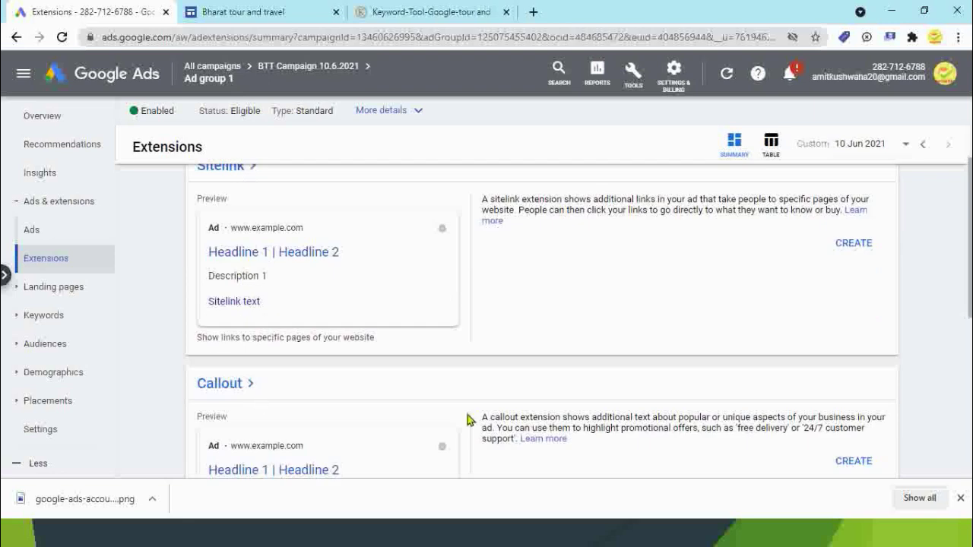
scroll(469, 420, down, 3)
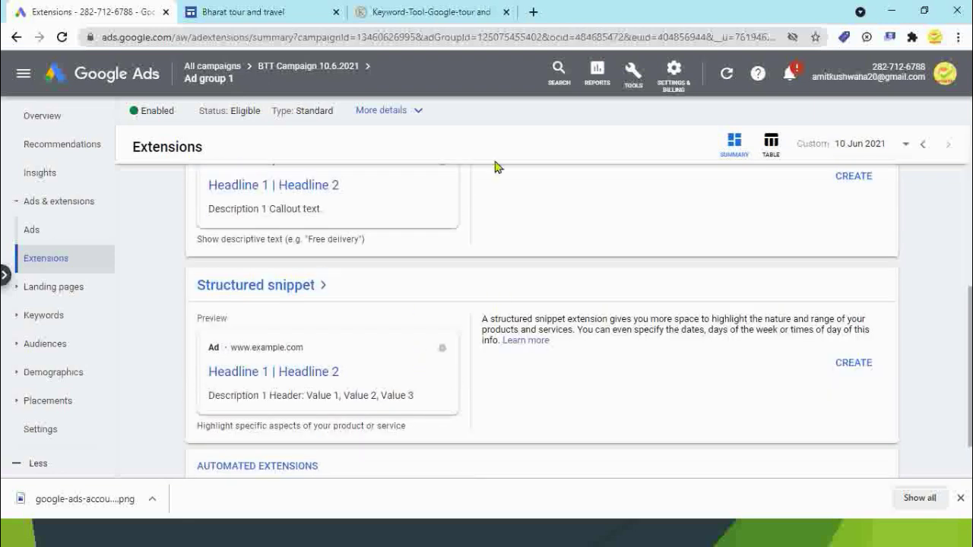
Search Google for "google extension examples" in the Keyword Tool's browser tab and browse the image results.
click(384, 11)
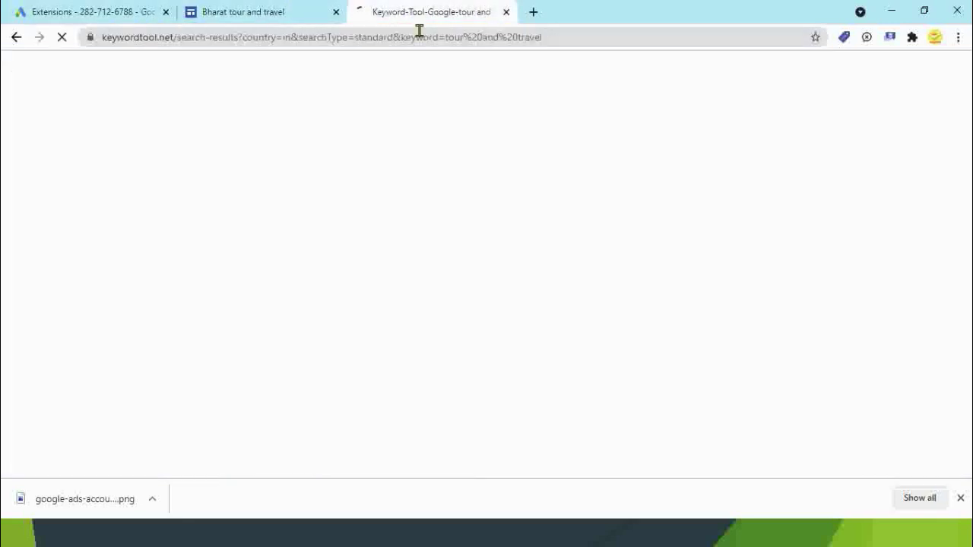
click(420, 37)
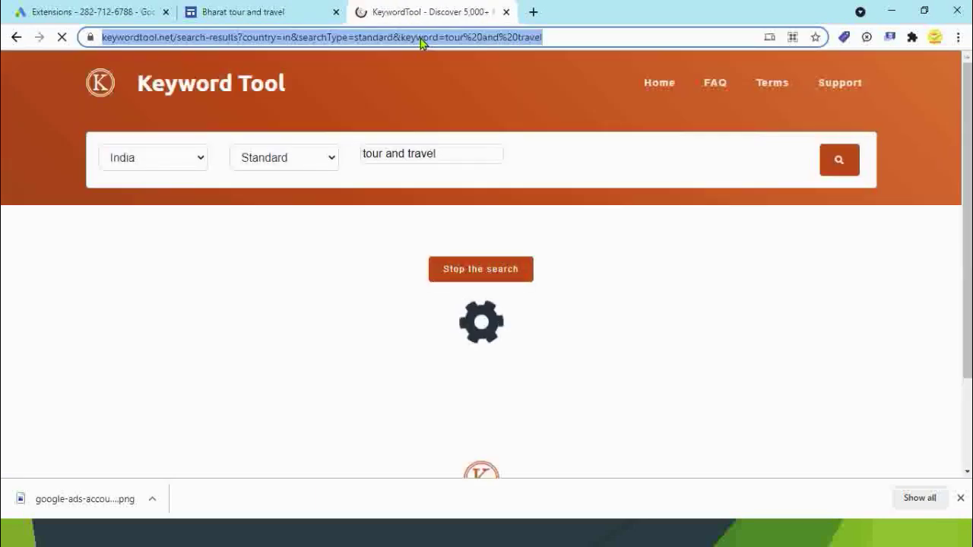
text(google e)
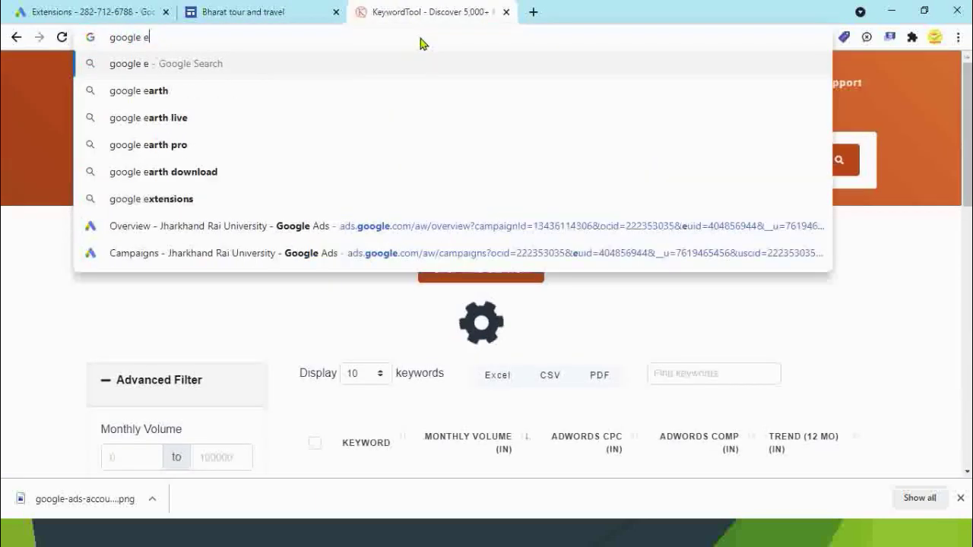
text(xtens)
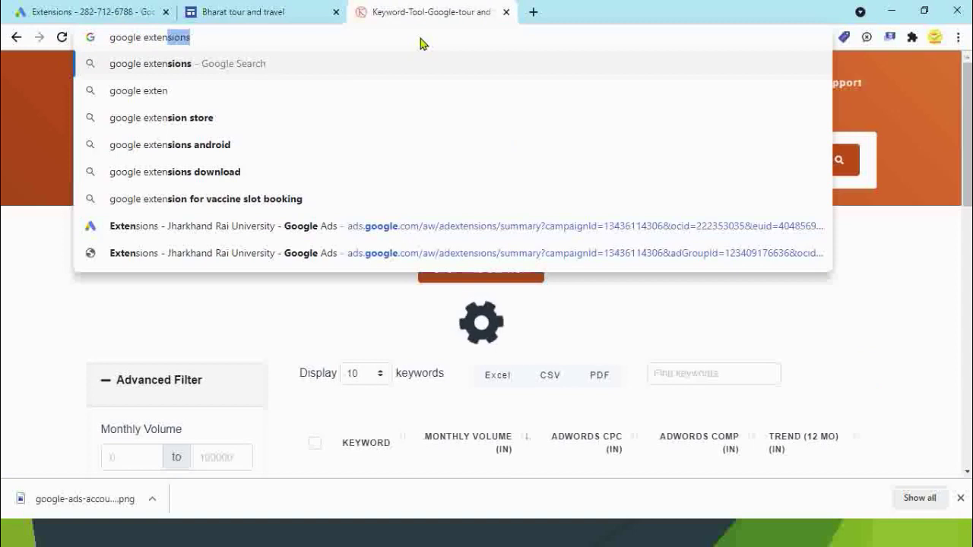
text(ion)
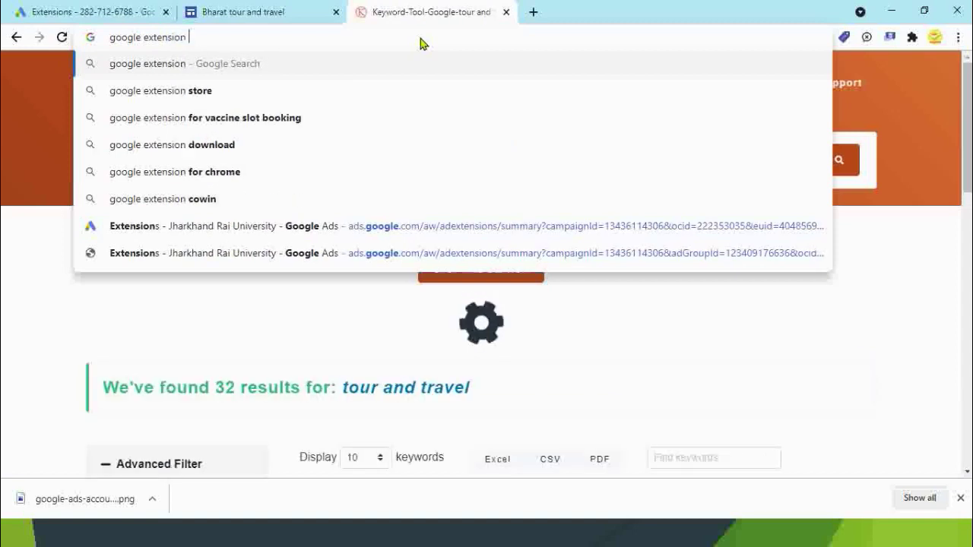
text( example)
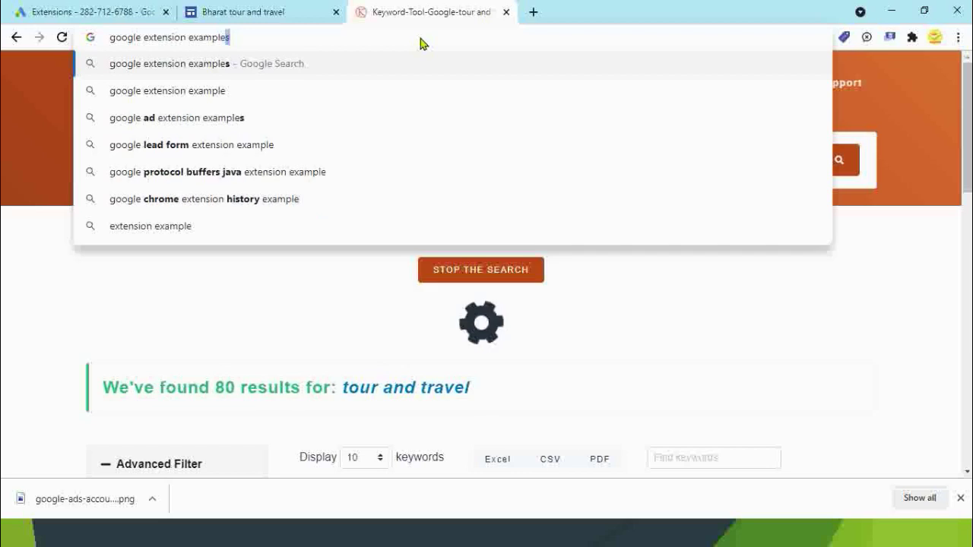
key(Return)
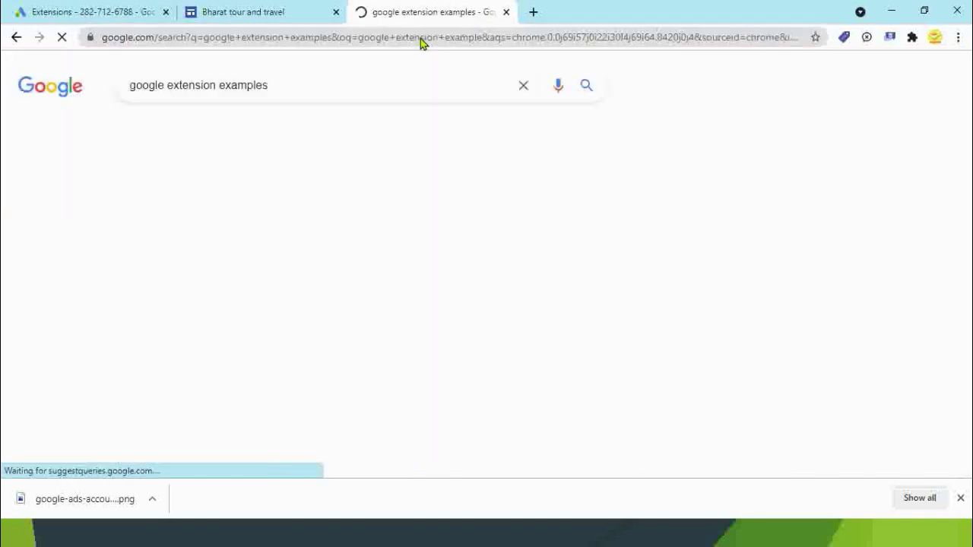
click(202, 137)
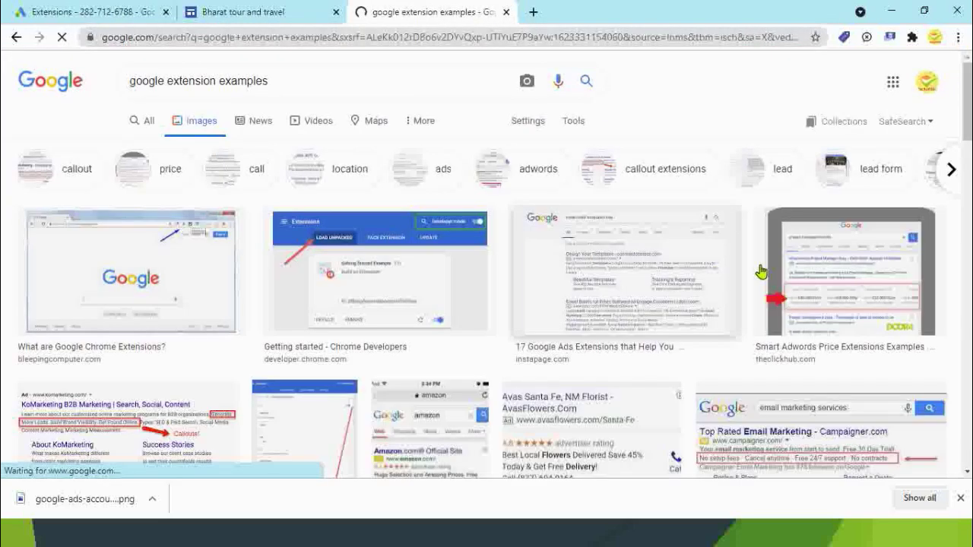
scroll(843, 270, down, 5)
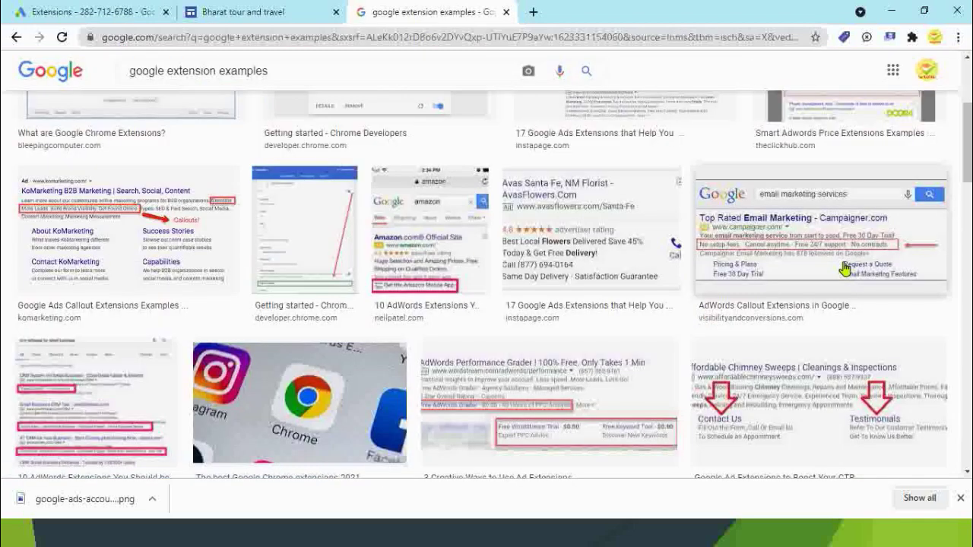
Look through the image results for "google extension examples" for samples of Google ad extensions, and return to the search field.
scroll(844, 269, down, 5)
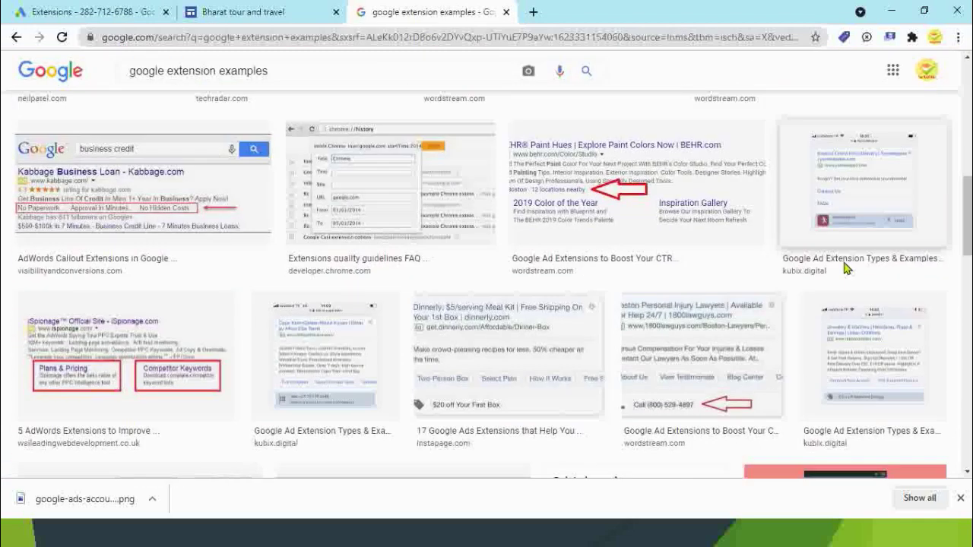
scroll(844, 269, down, 5)
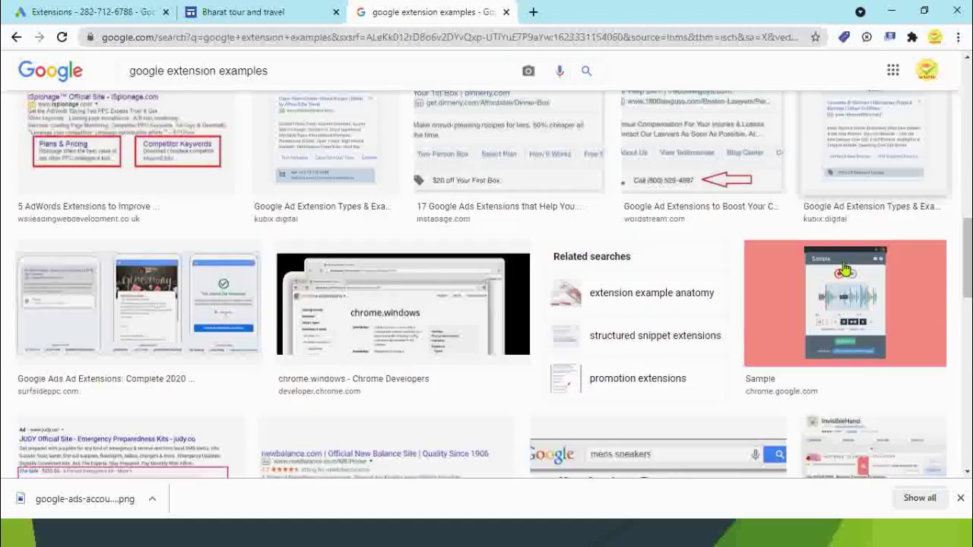
scroll(845, 270, down, 10)
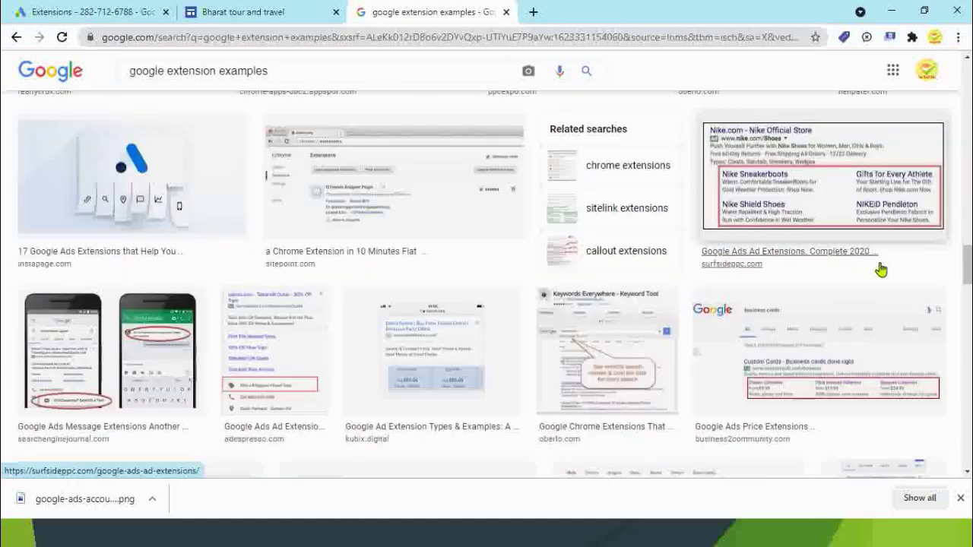
scroll(880, 269, down, 8)
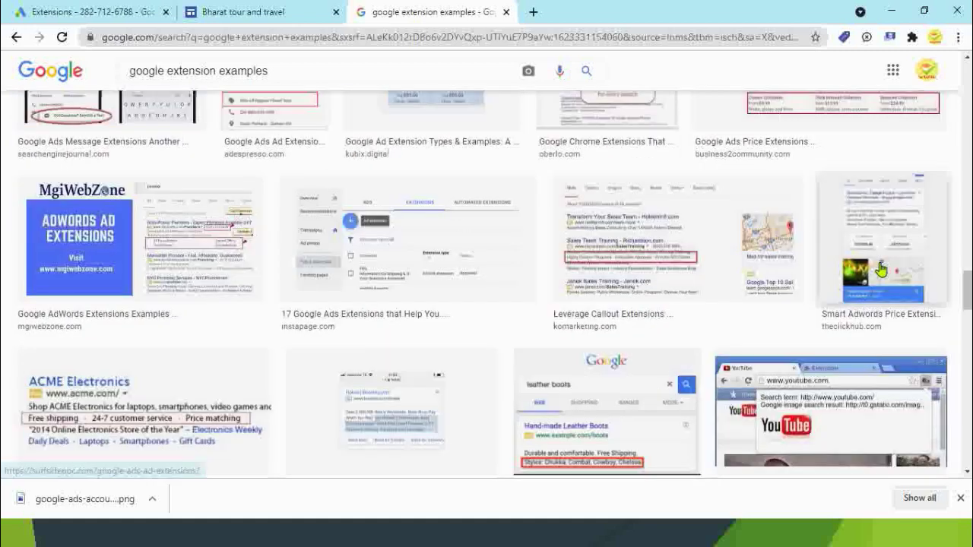
scroll(880, 270, down, 10)
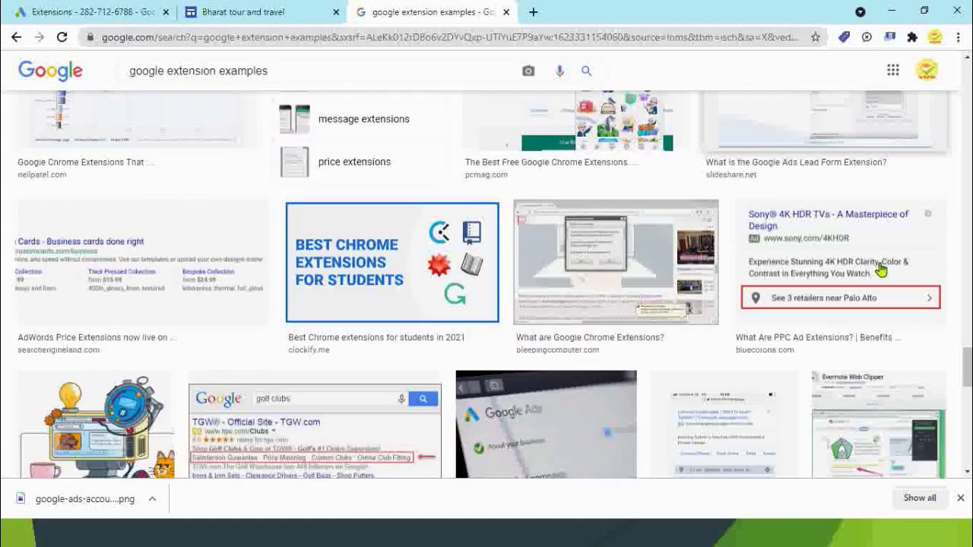
scroll(880, 269, up, 5)
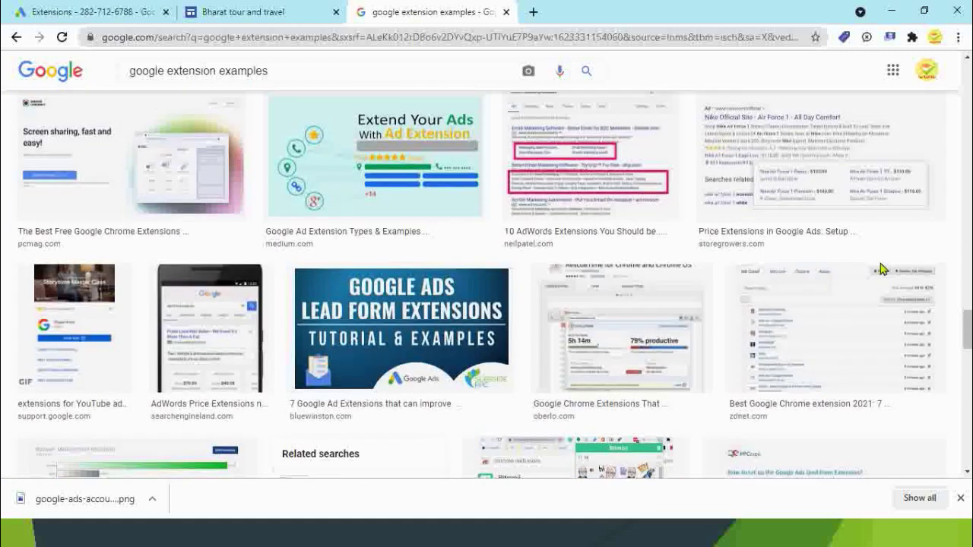
scroll(880, 269, down, 10)
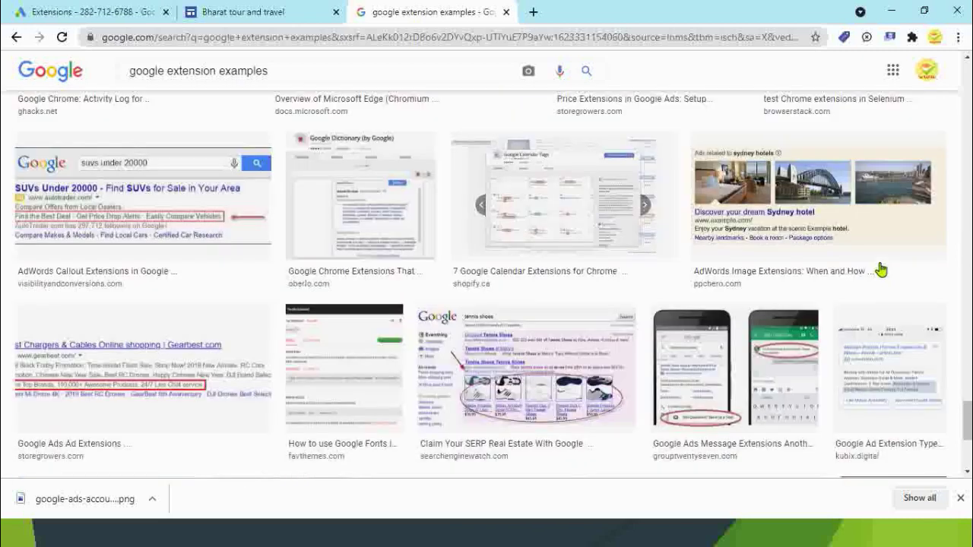
scroll(880, 269, down, 8)
scroll(880, 269, up, 4)
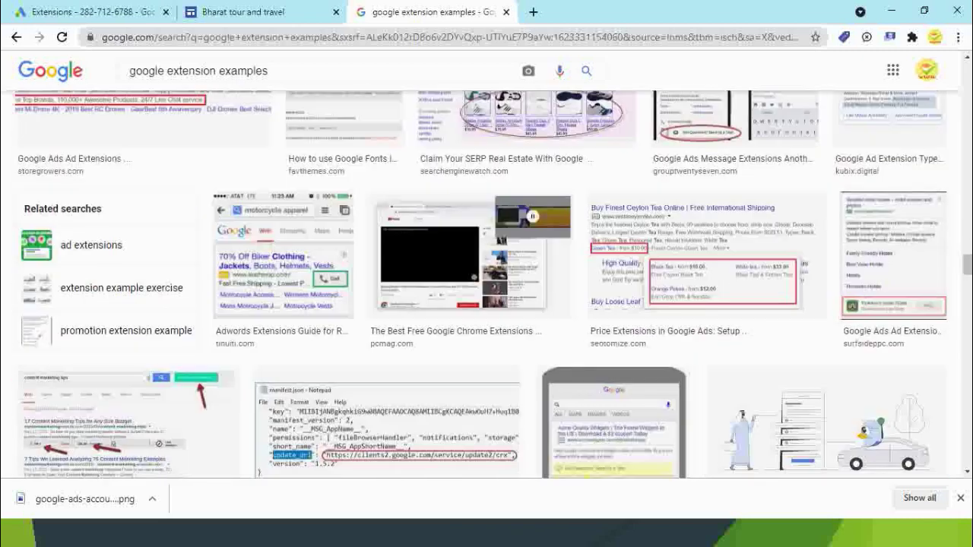
drag(969, 274, 969, 75)
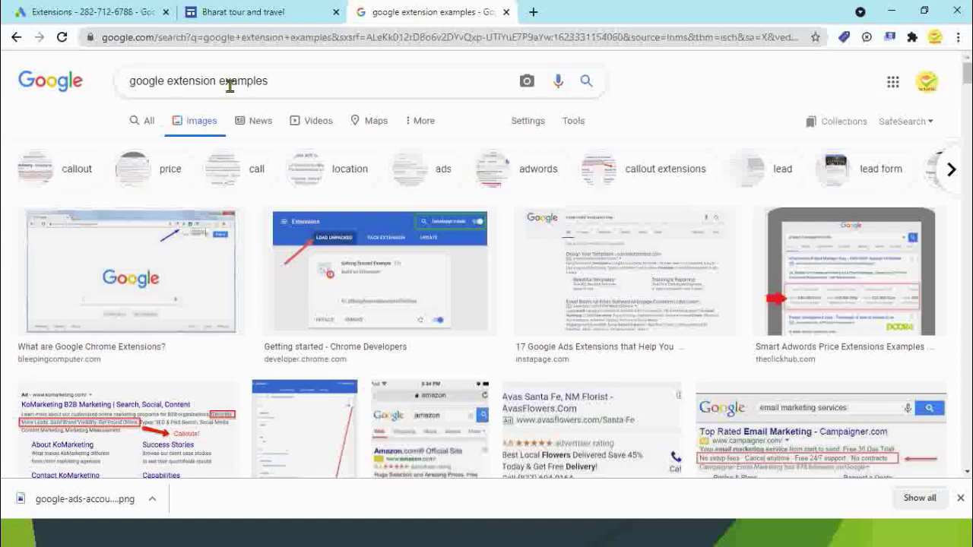
Change the image search query to "different type of google extension examples" and run it.
double_click(164, 80)
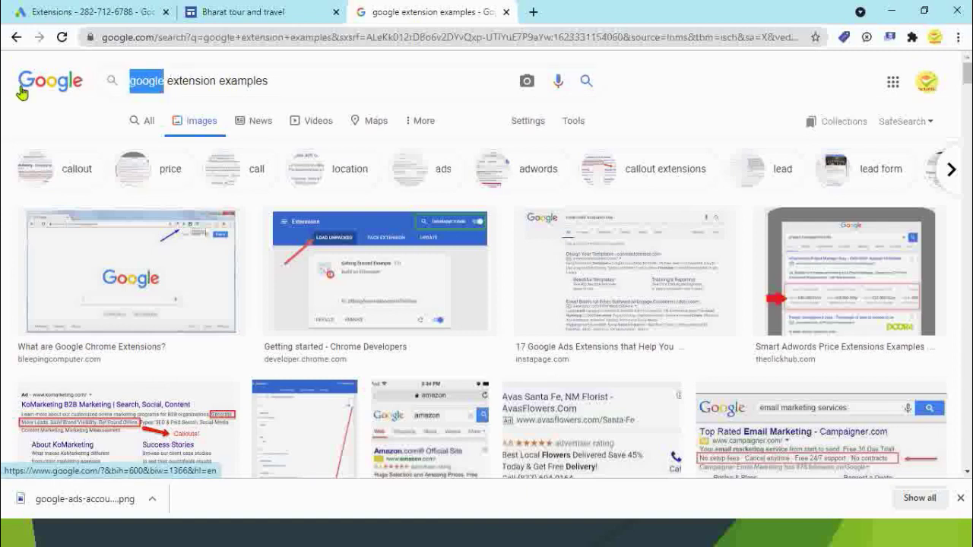
text(different)
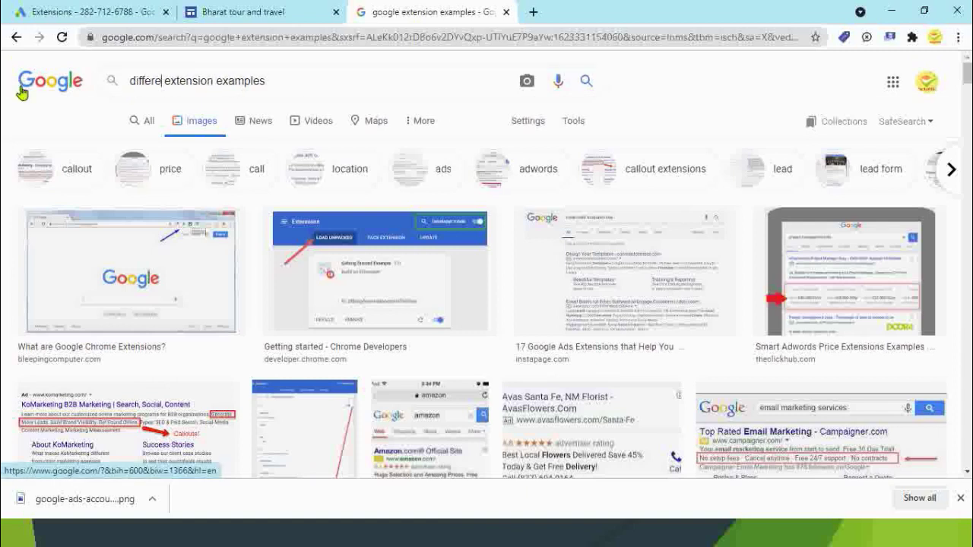
text( type o)
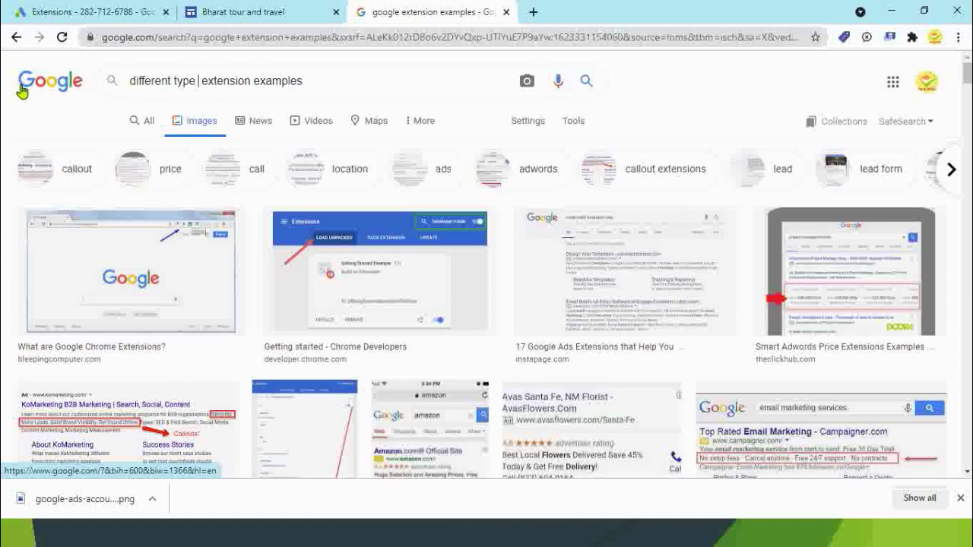
text(f)
text( google)
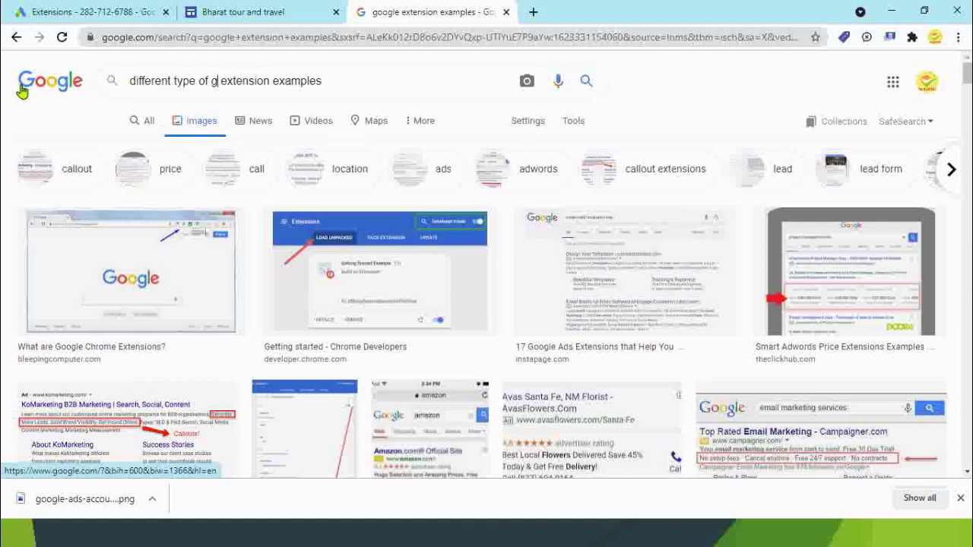
key(Return)
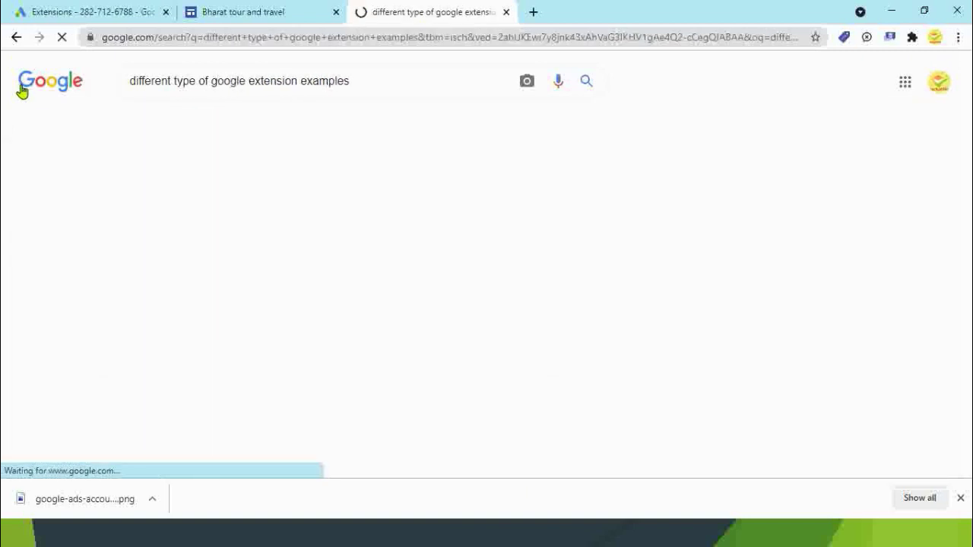
Refine the image search to "different type of google ads extension examples" and browse the results for a labelled ad diagram.
click(251, 81)
text(ads)
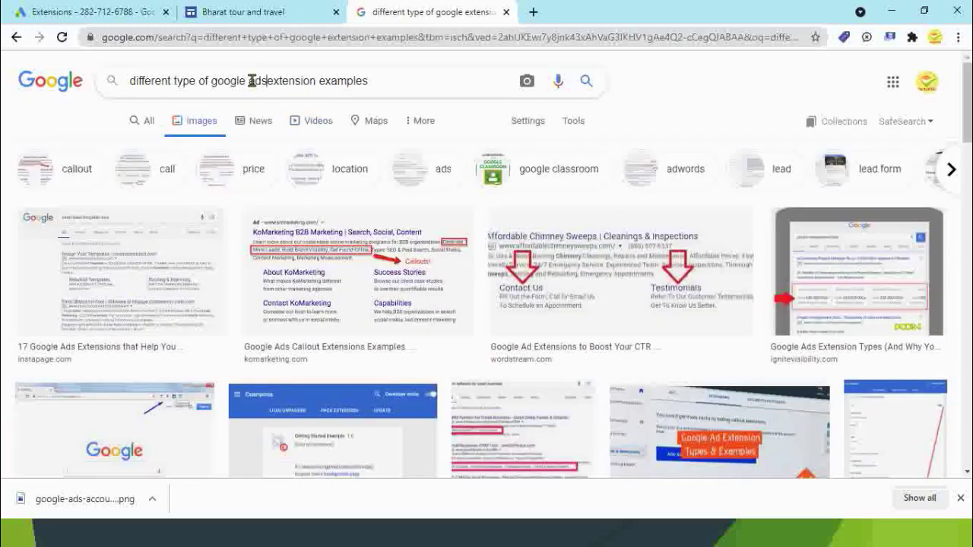
key(Return)
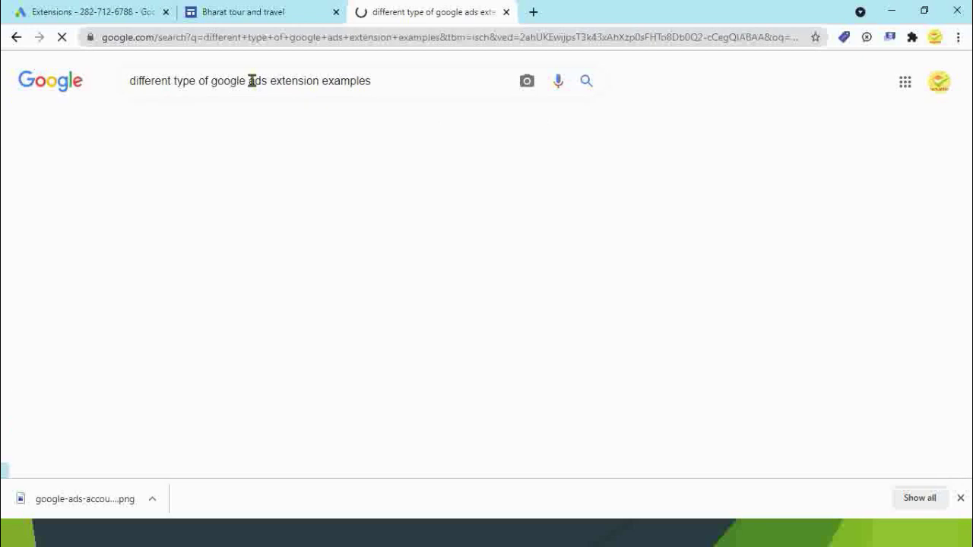
scroll(852, 346, down, 3)
scroll(874, 335, down, 1)
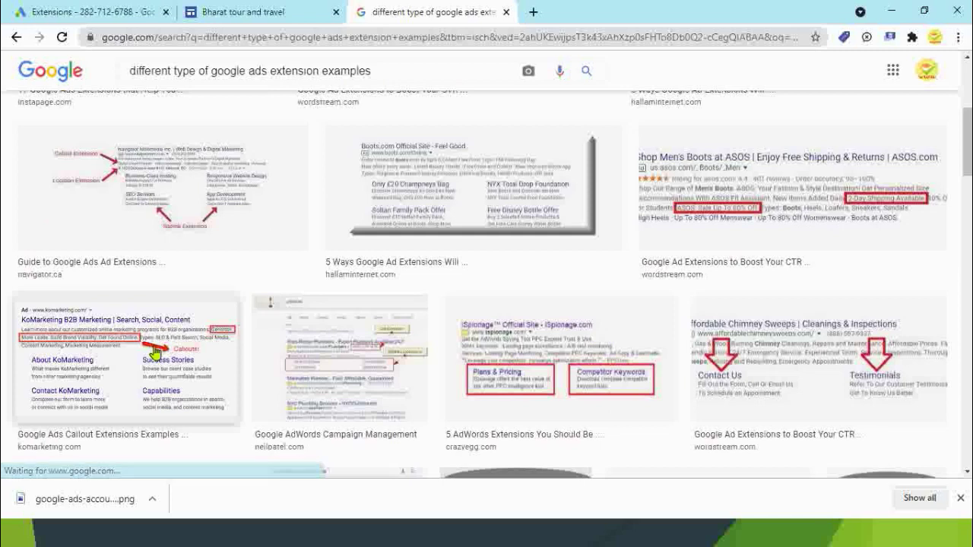
scroll(155, 353, down, 3)
scroll(155, 351, down, 4)
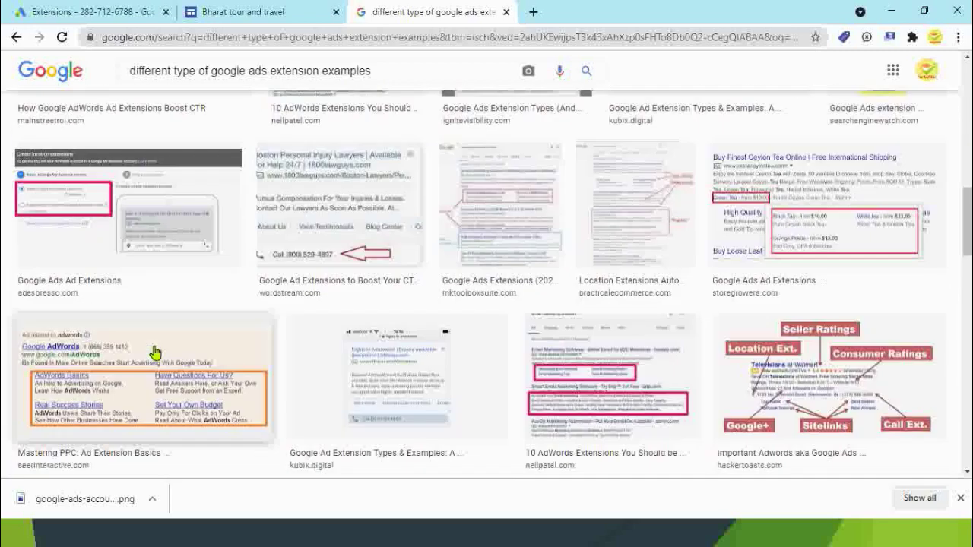
Preview the hackertoasts.com diagram labelling sitelinks, location and call extensions, open its source page, and return to the image results.
click(912, 370)
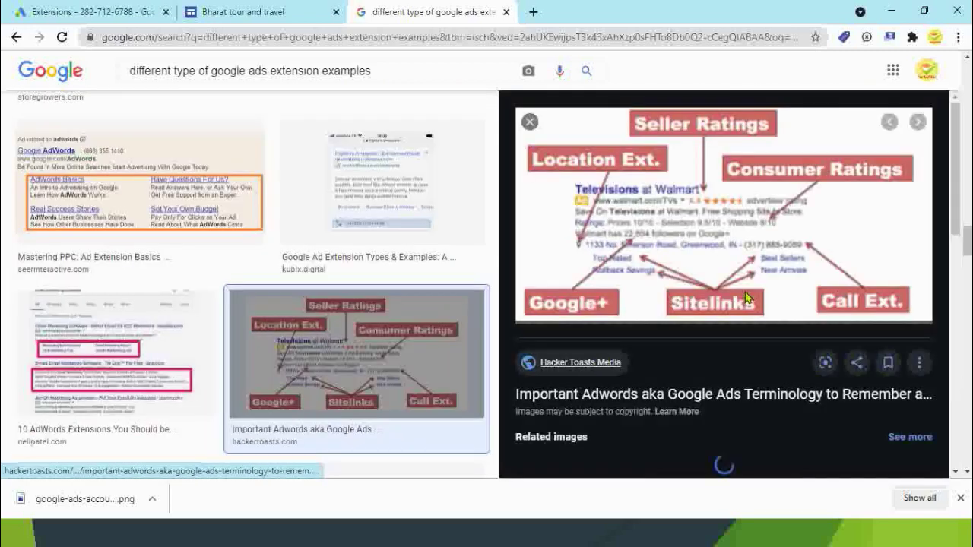
click(707, 200)
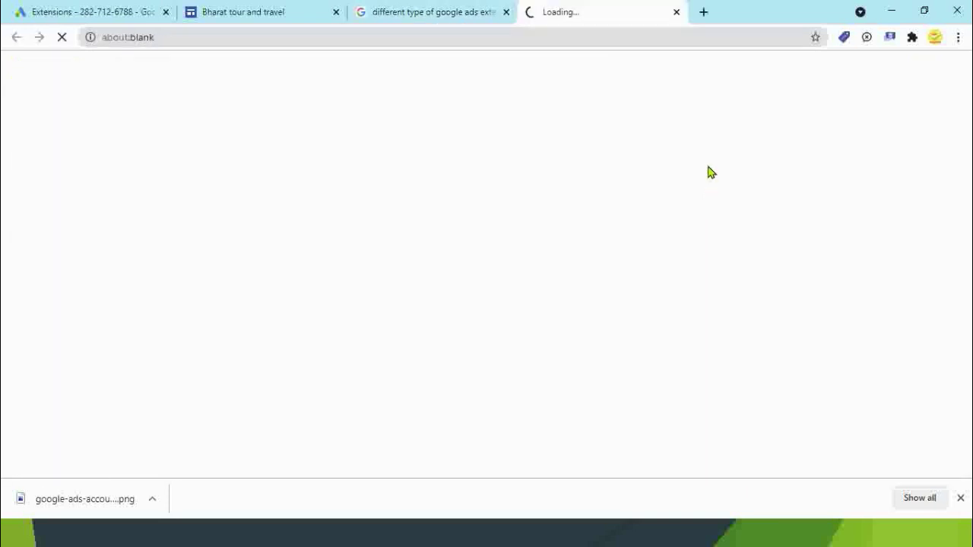
click(432, 12)
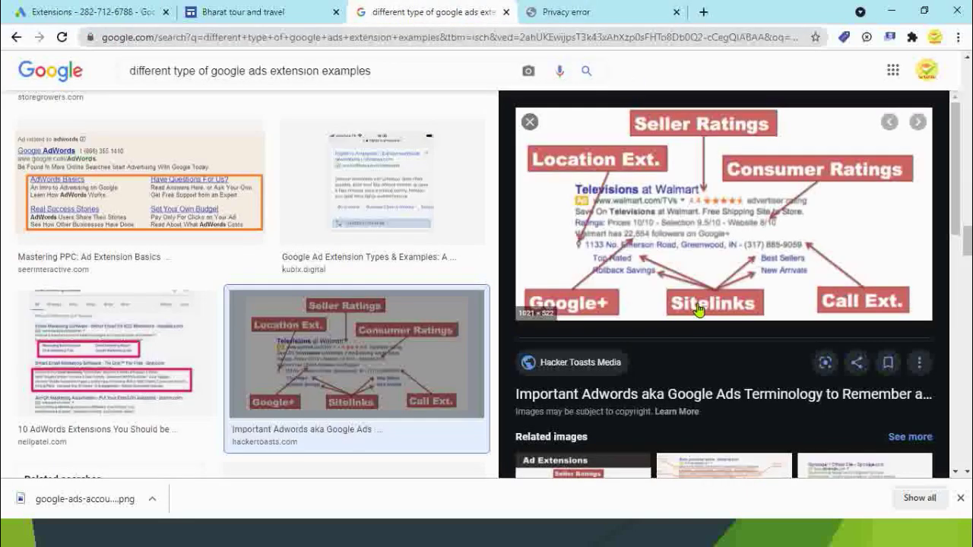
Close the diagram preview, look over the neighbouring ad extension images, and reopen the hackertoasts.com diagram of labelled extensions.
click(361, 337)
scroll(715, 346, down, 5)
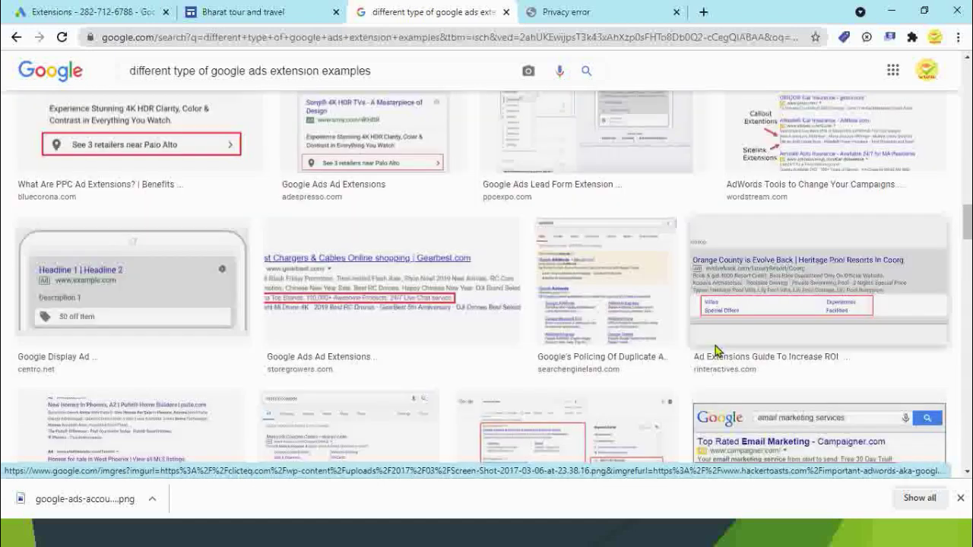
scroll(715, 351, up, 12)
scroll(719, 352, down, 6)
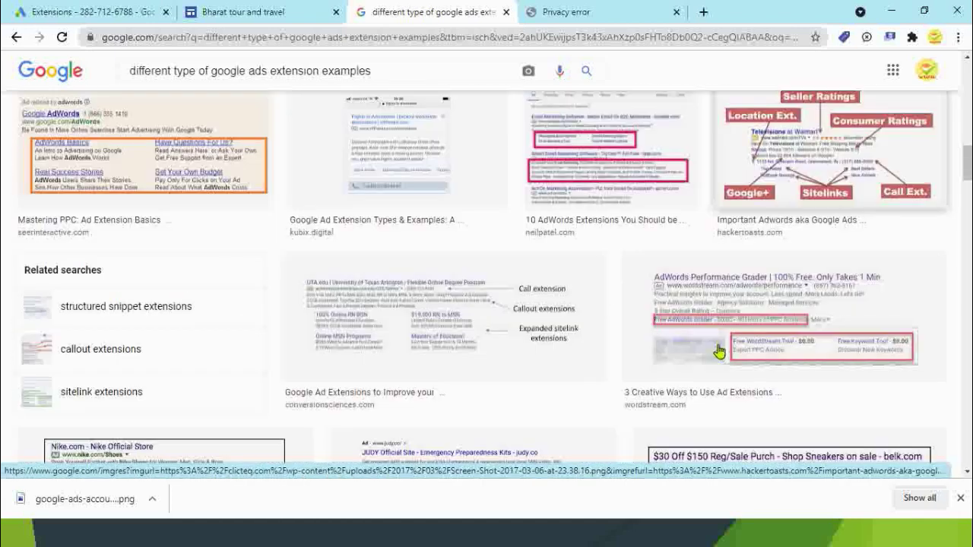
scroll(719, 351, up, 3)
click(813, 303)
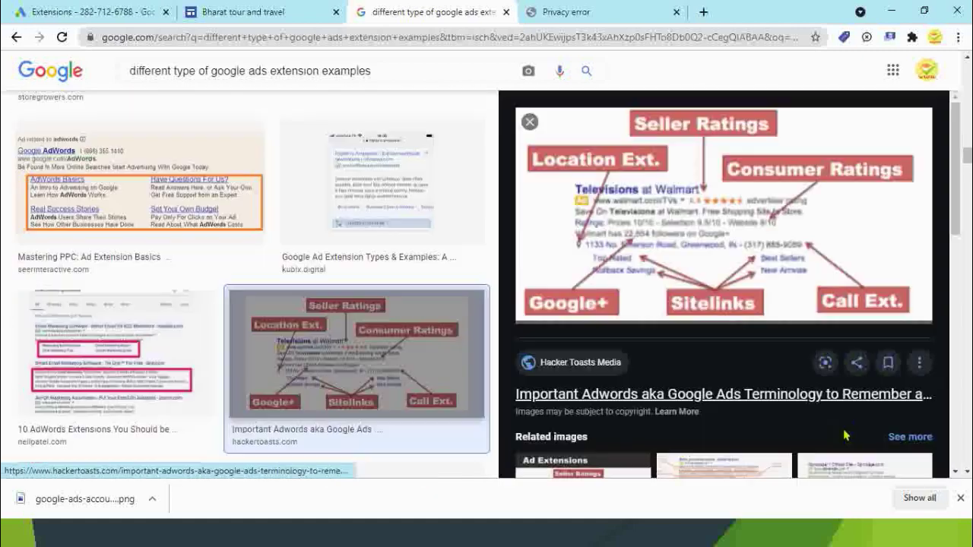